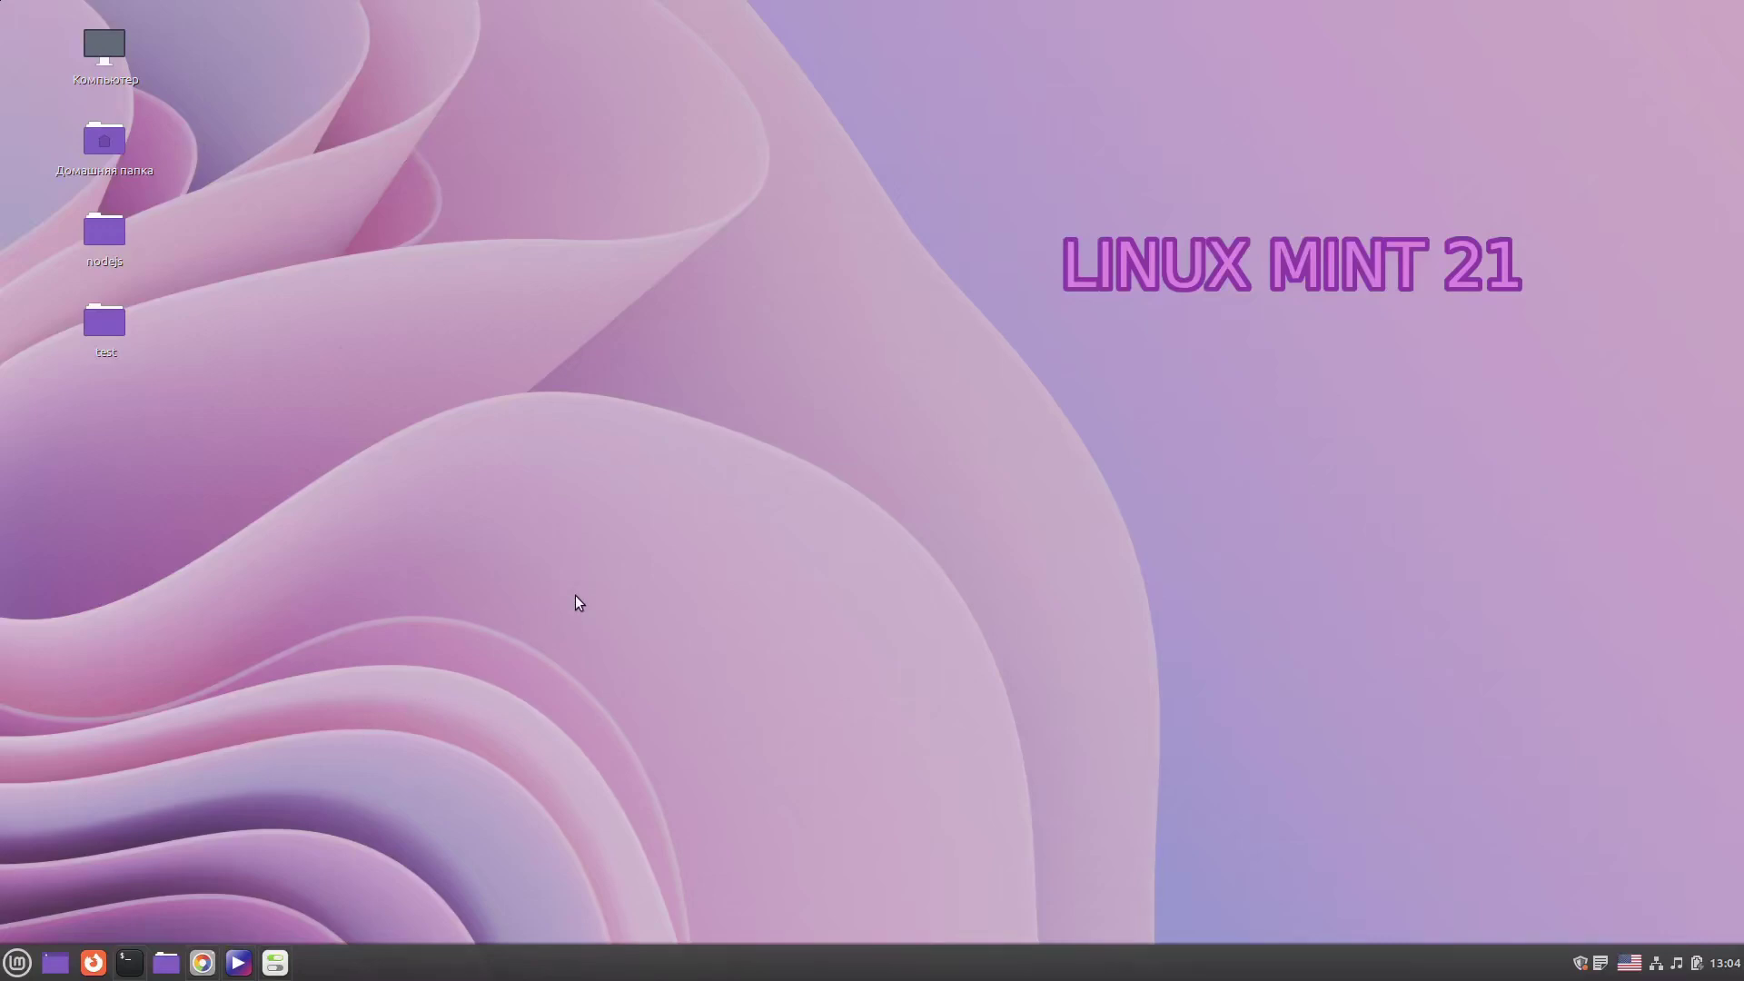
Step: Open the Themes page of System Settings (Параметры системы) and move its window
click(275, 961)
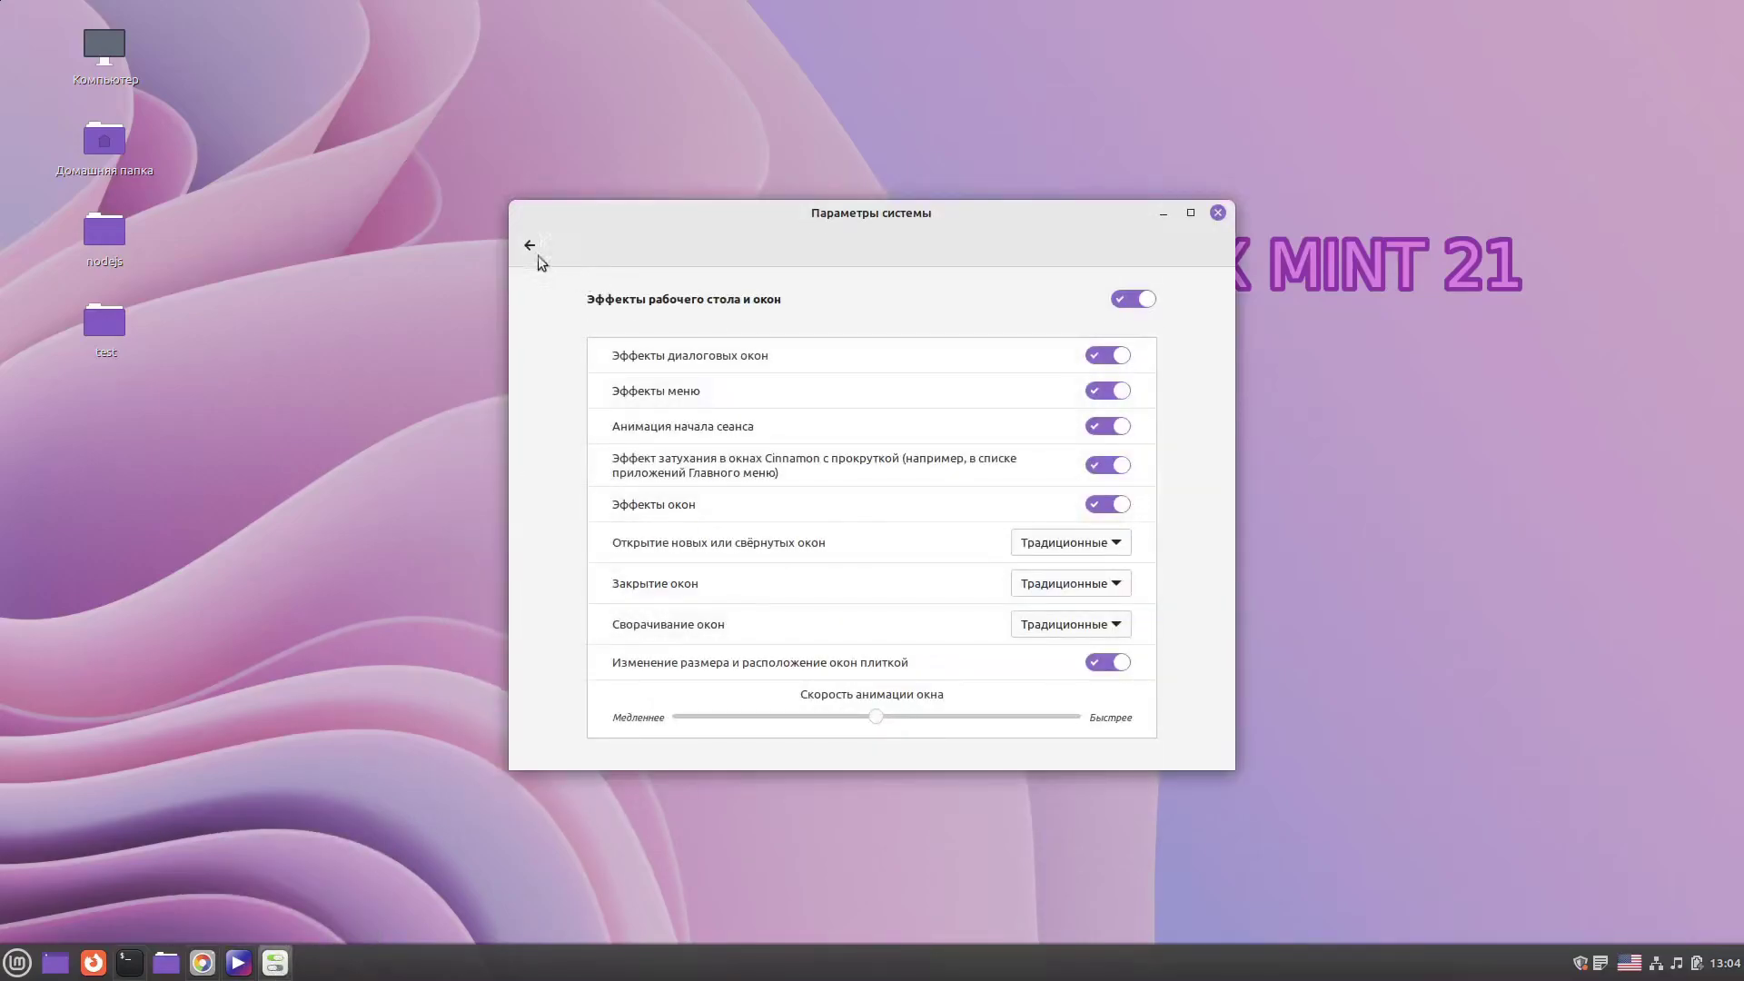
click(531, 247)
drag(886, 207, 768, 183)
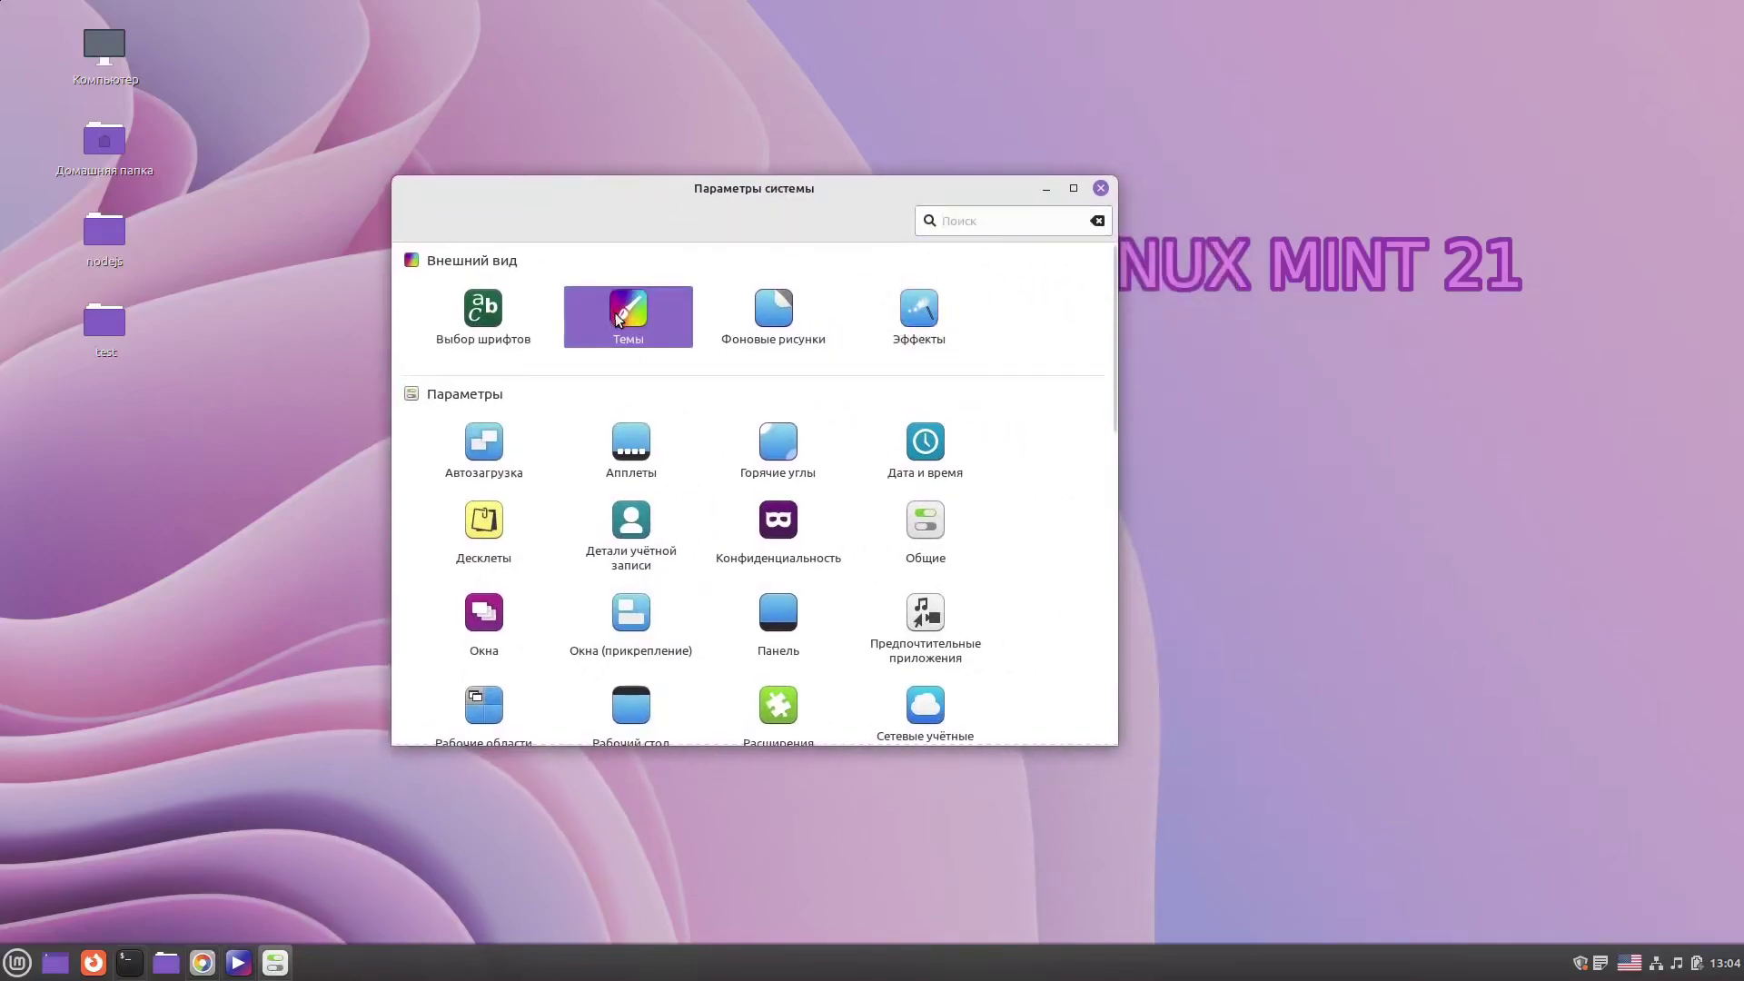
click(625, 322)
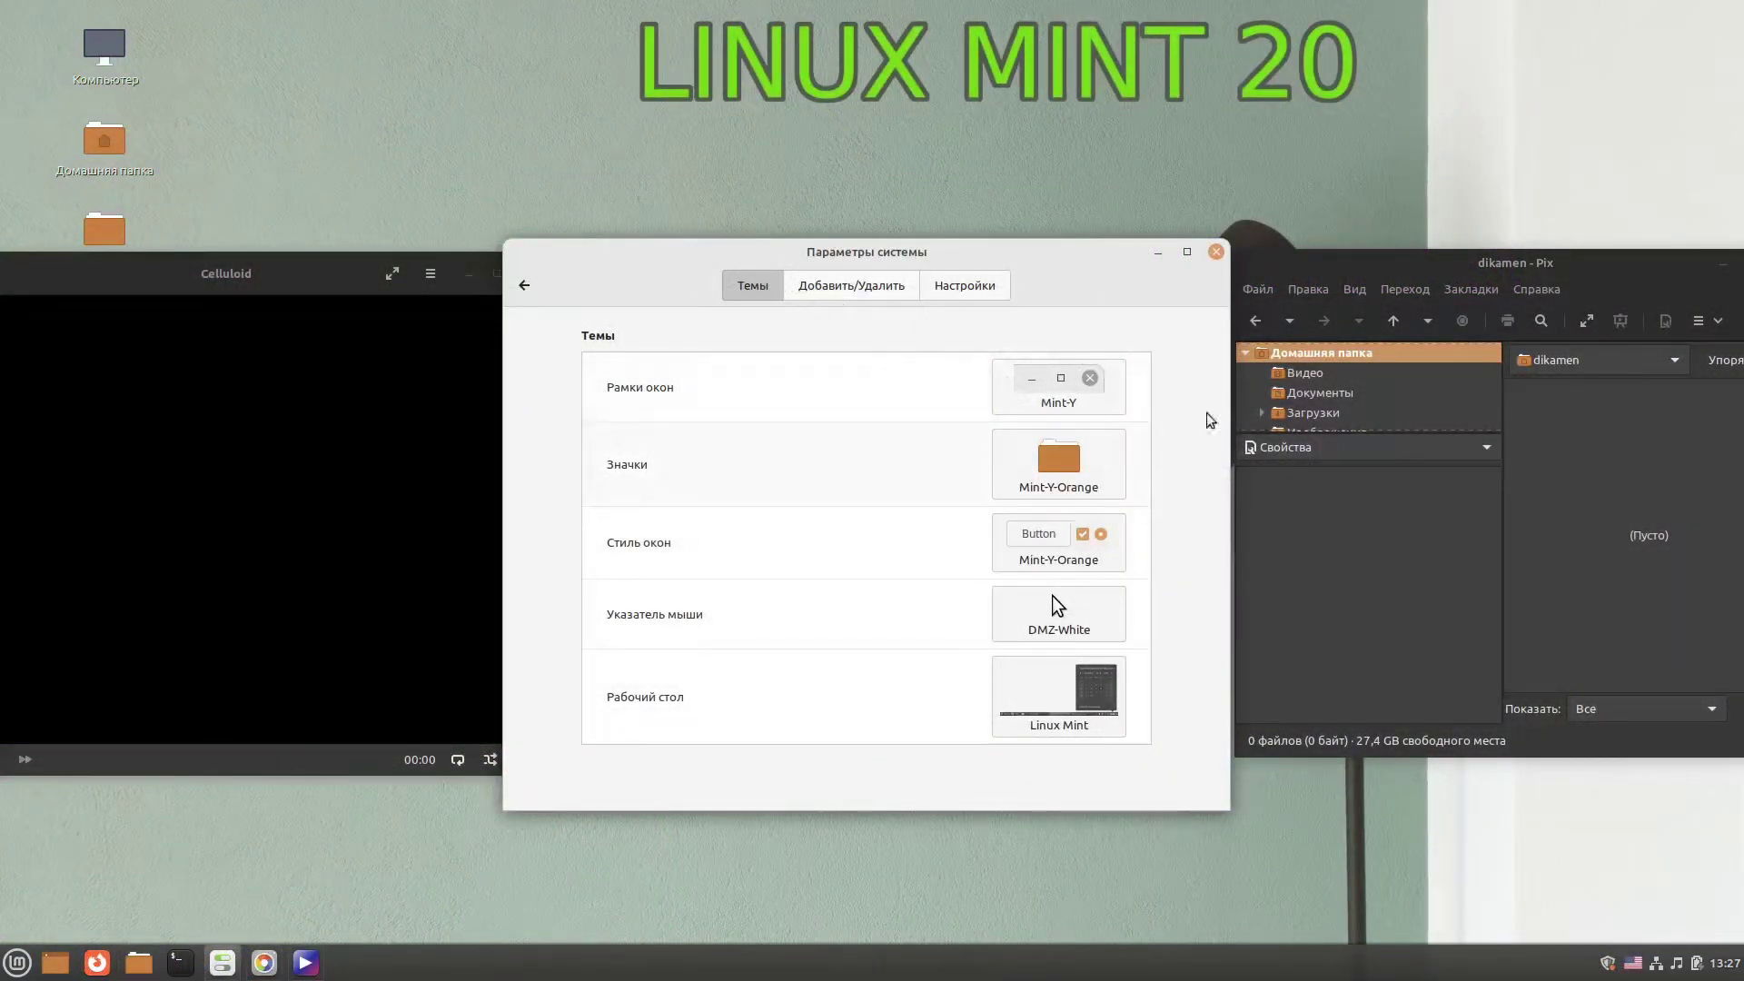
Step: Review the theme choices offered for window borders (Рамки окон) and window style (Стиль окон) in Linux Mint 20
click(1058, 386)
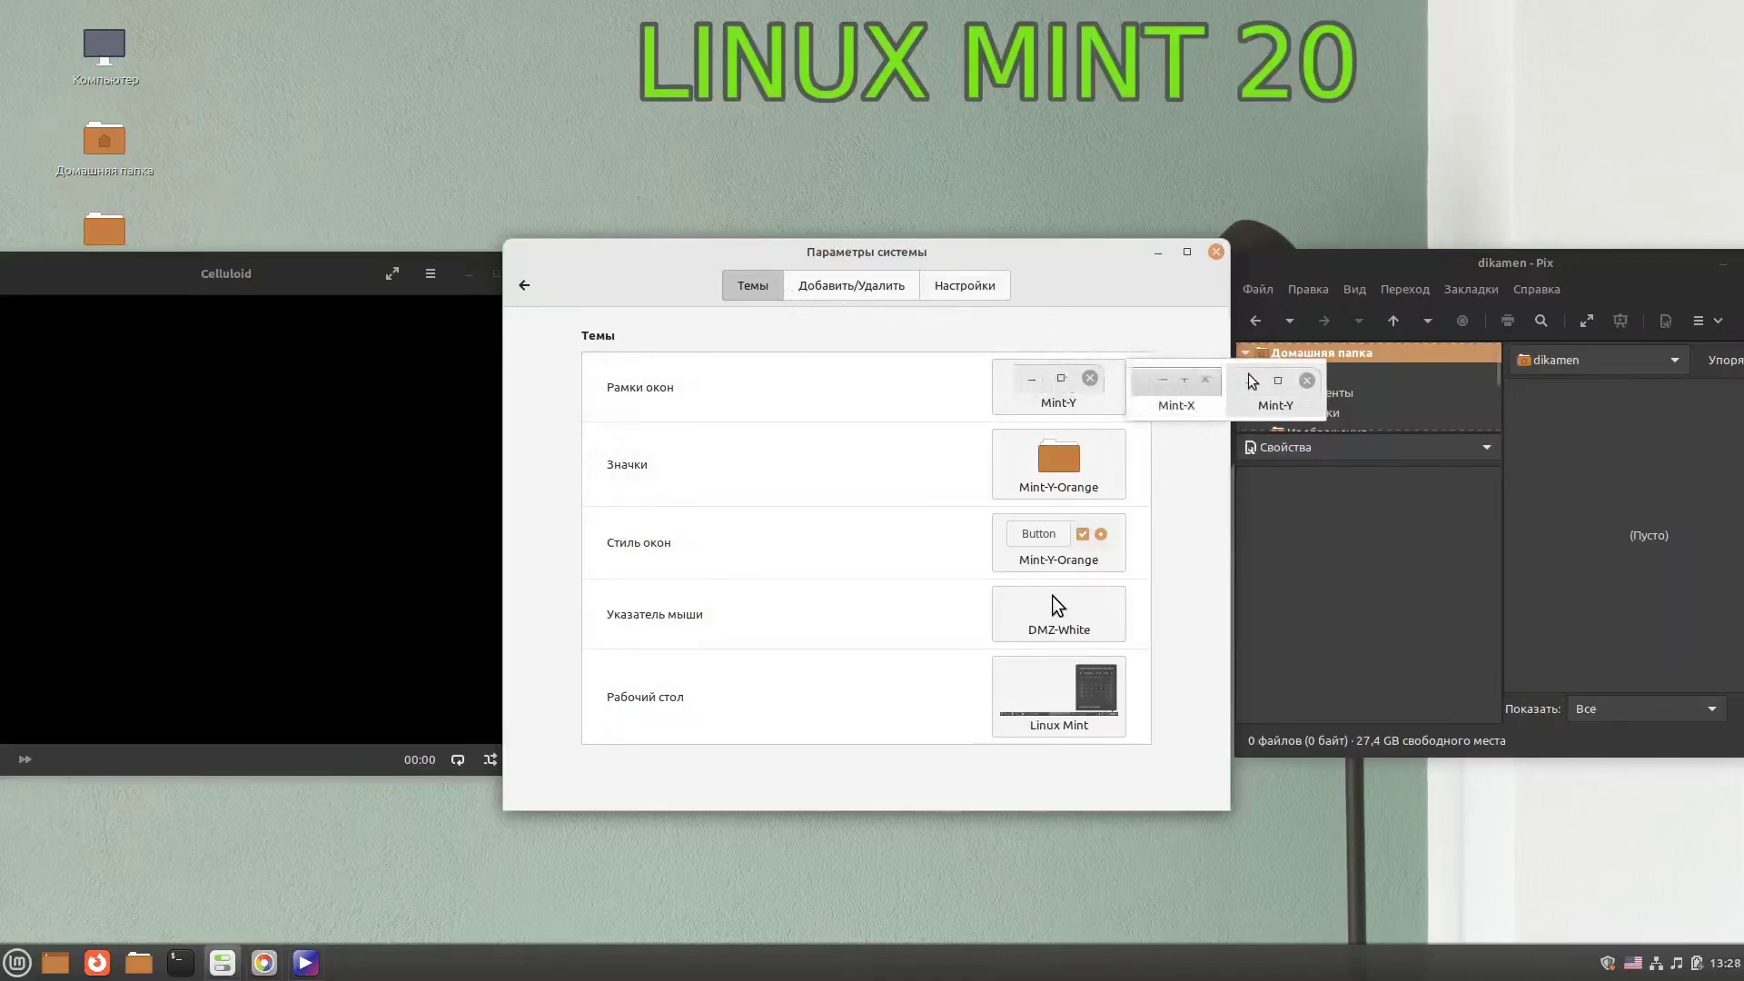
click(943, 386)
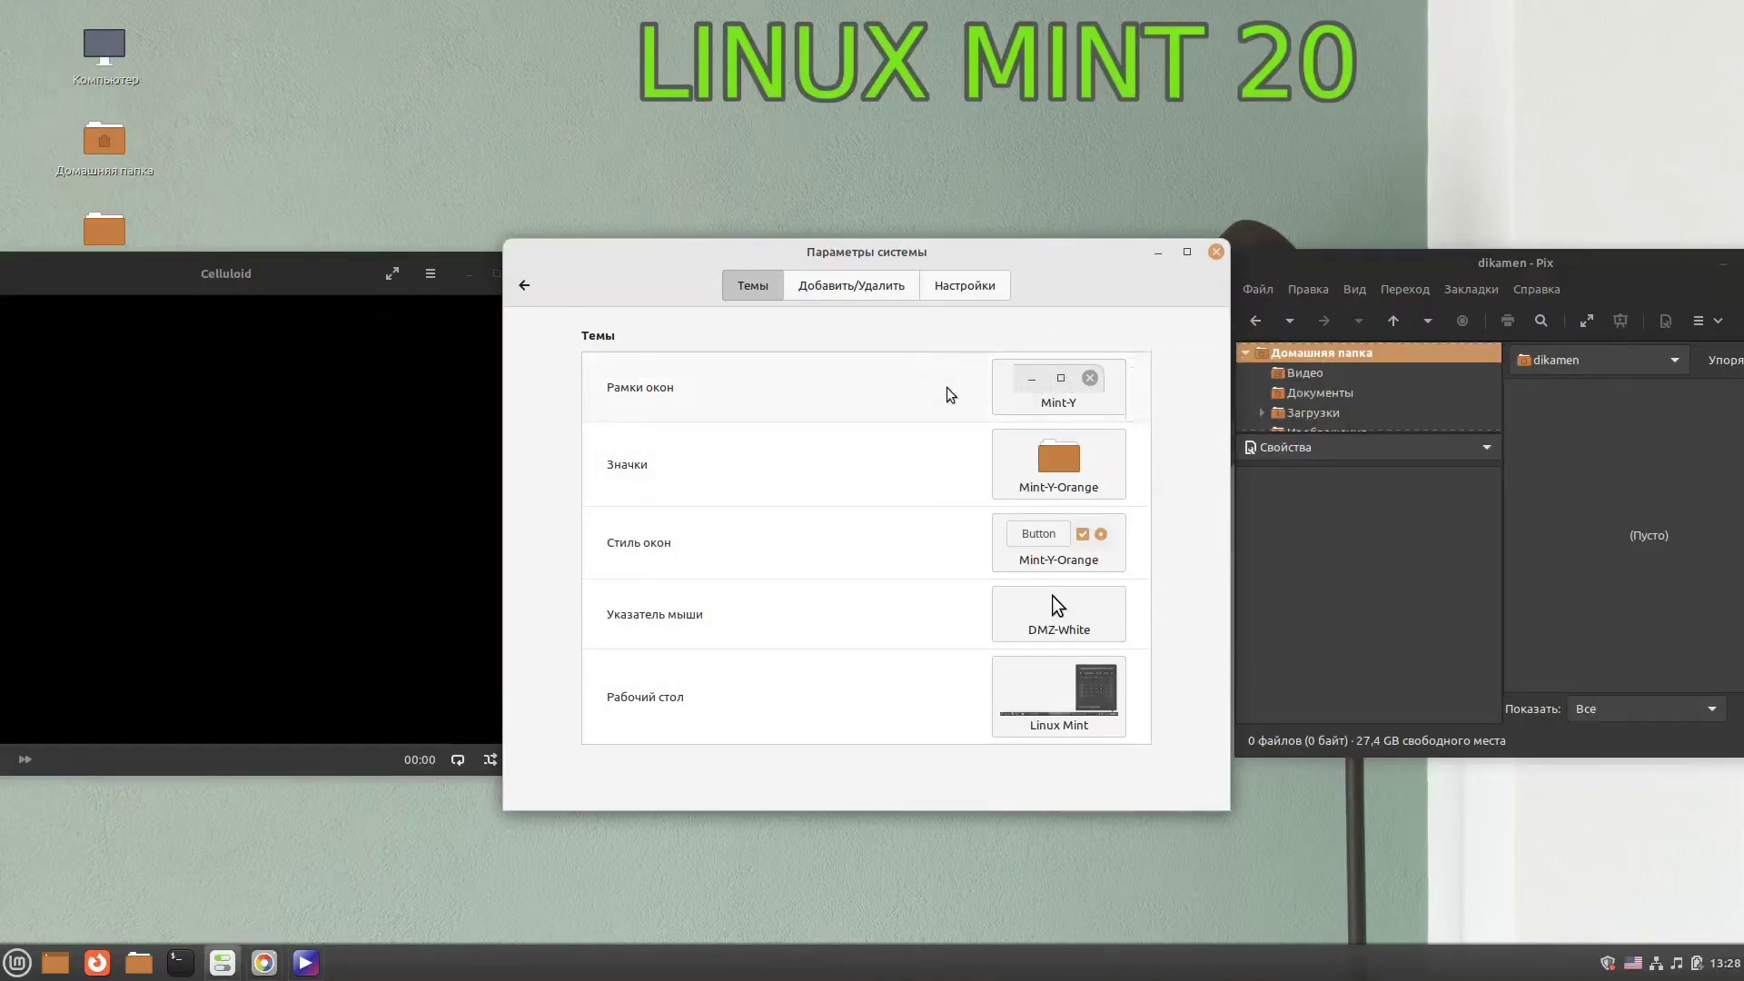
click(1045, 542)
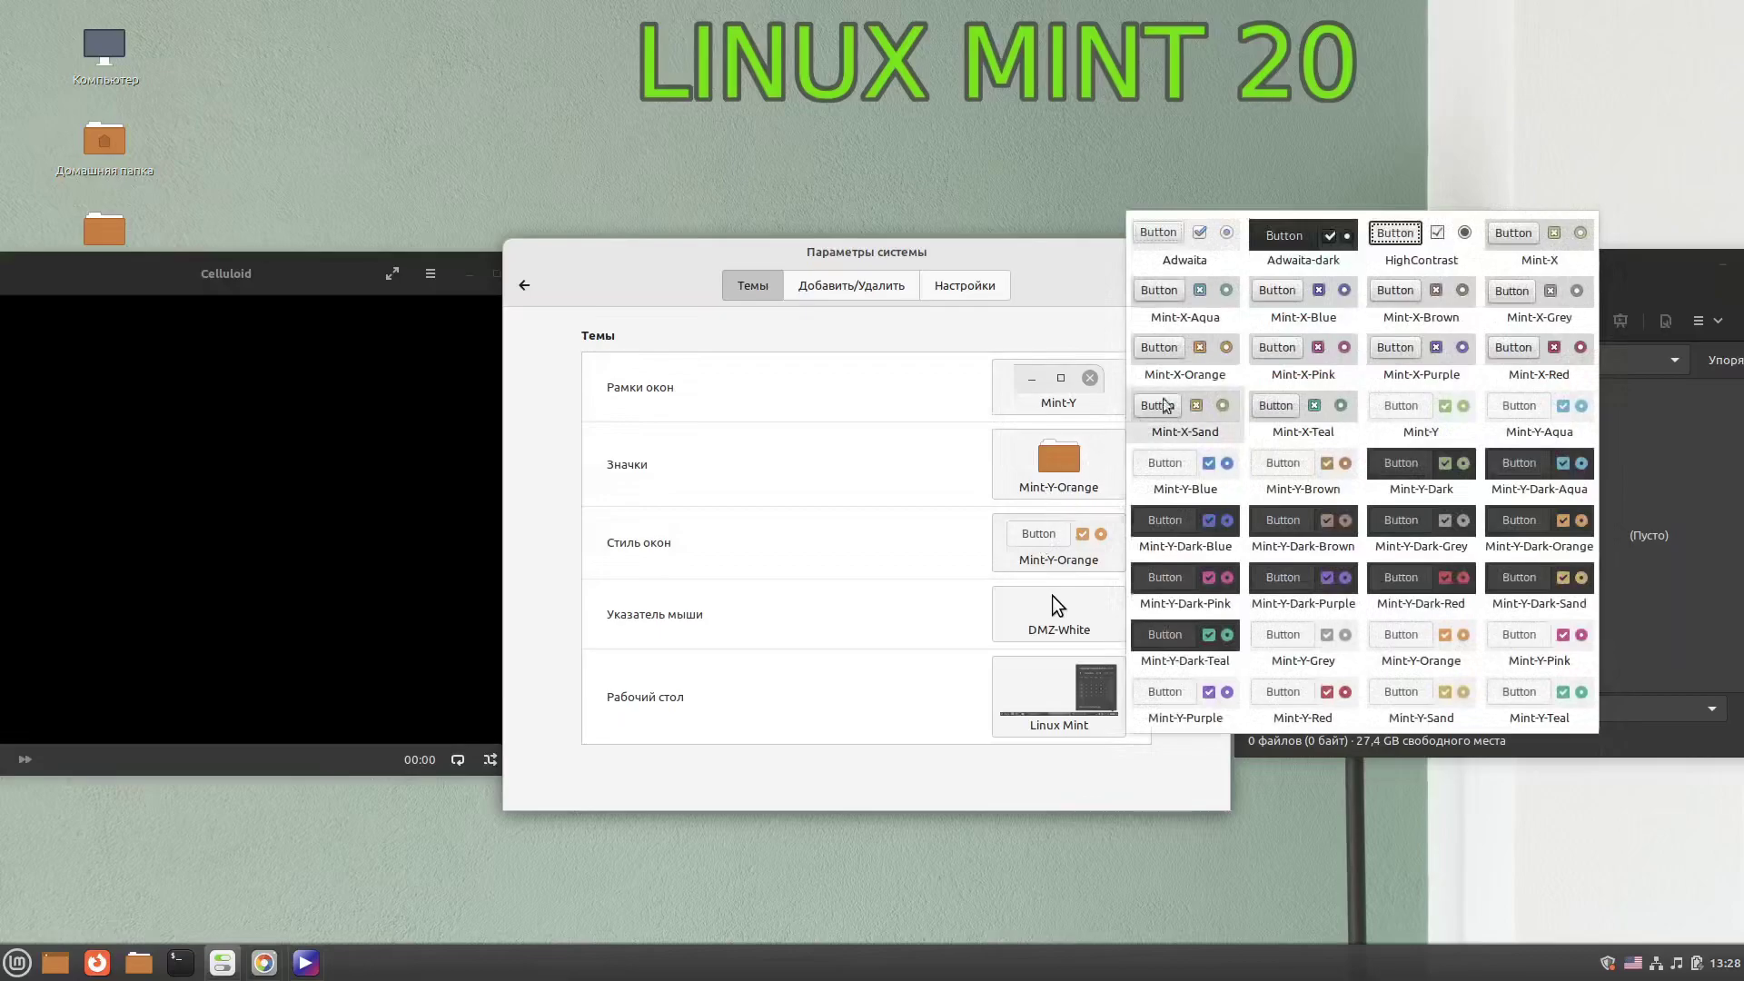
click(1170, 303)
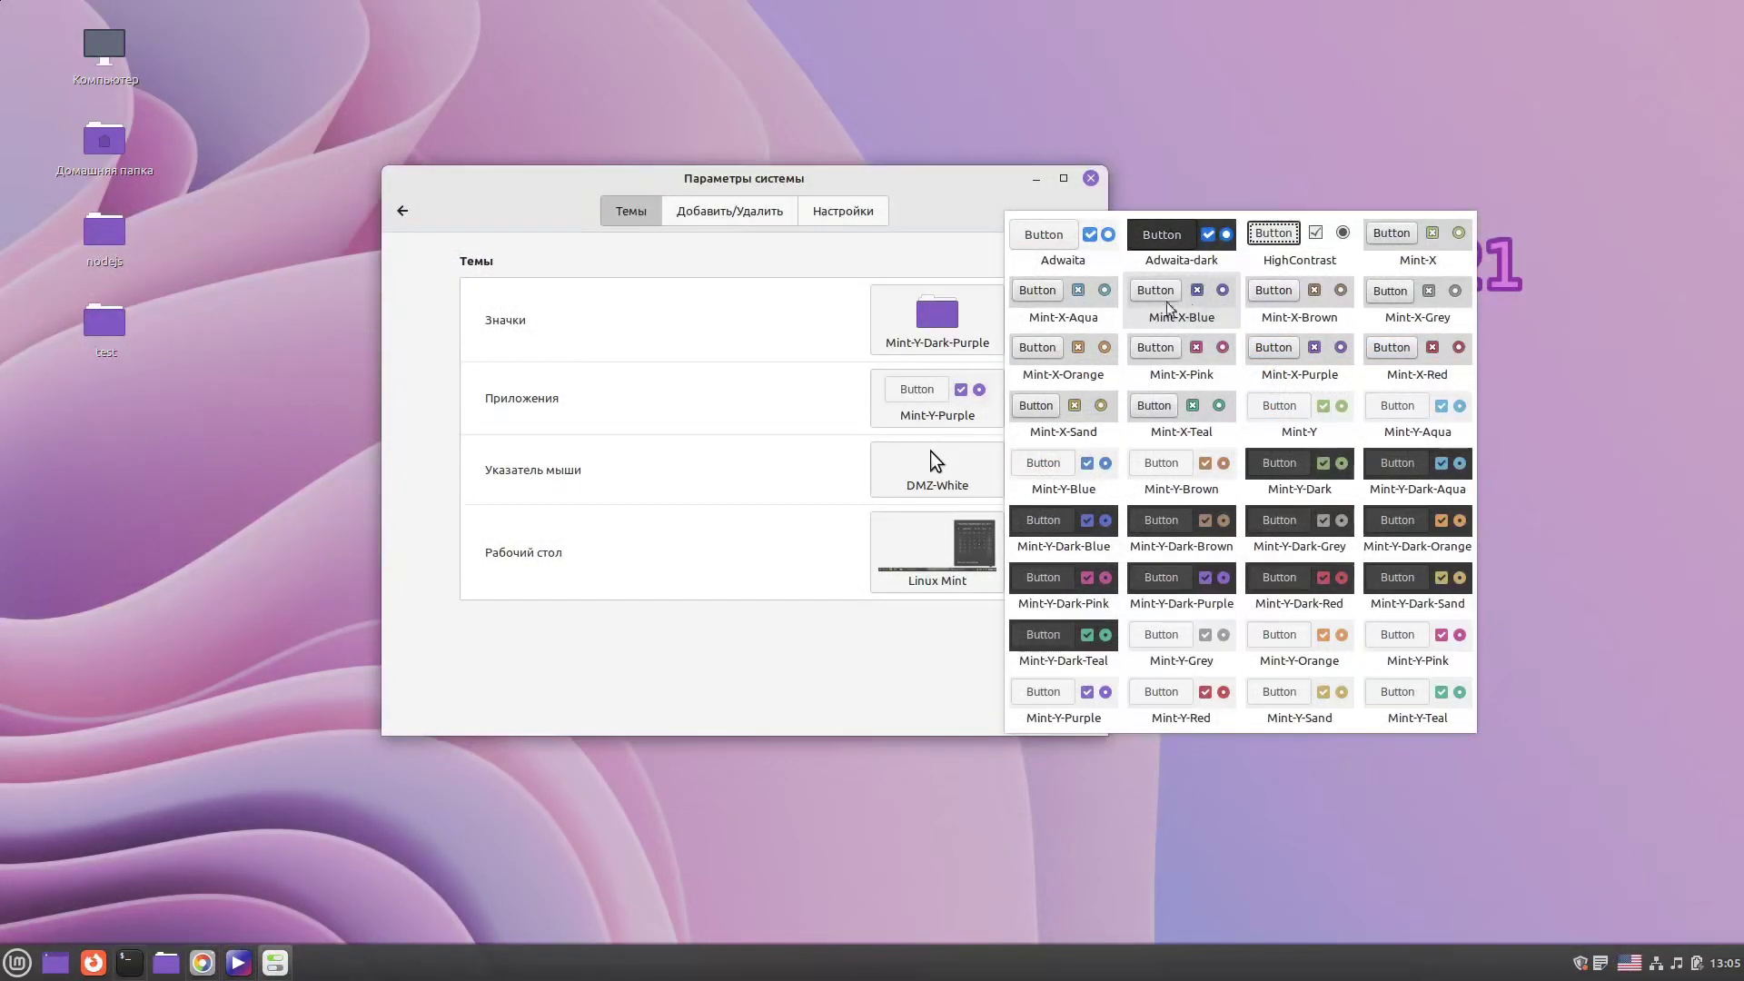
Step: Bring up Pix and Celluloid and arrange their windows on either side of the System Settings window
click(15, 964)
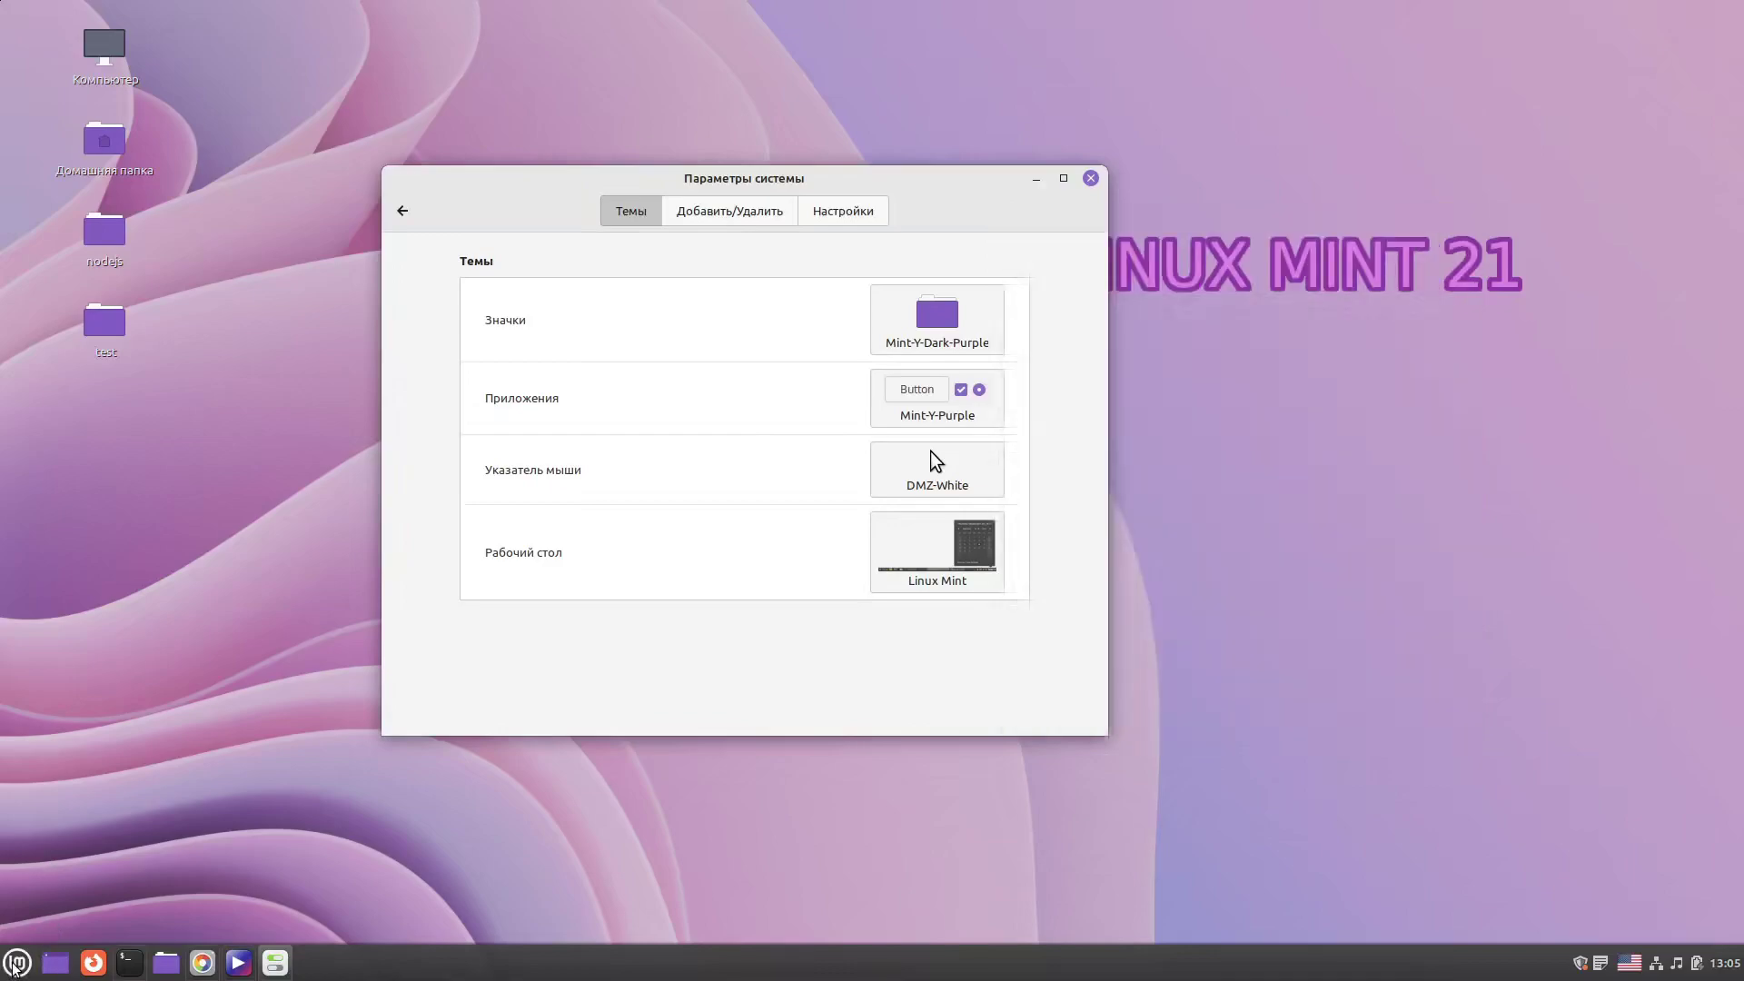
click(202, 962)
click(239, 962)
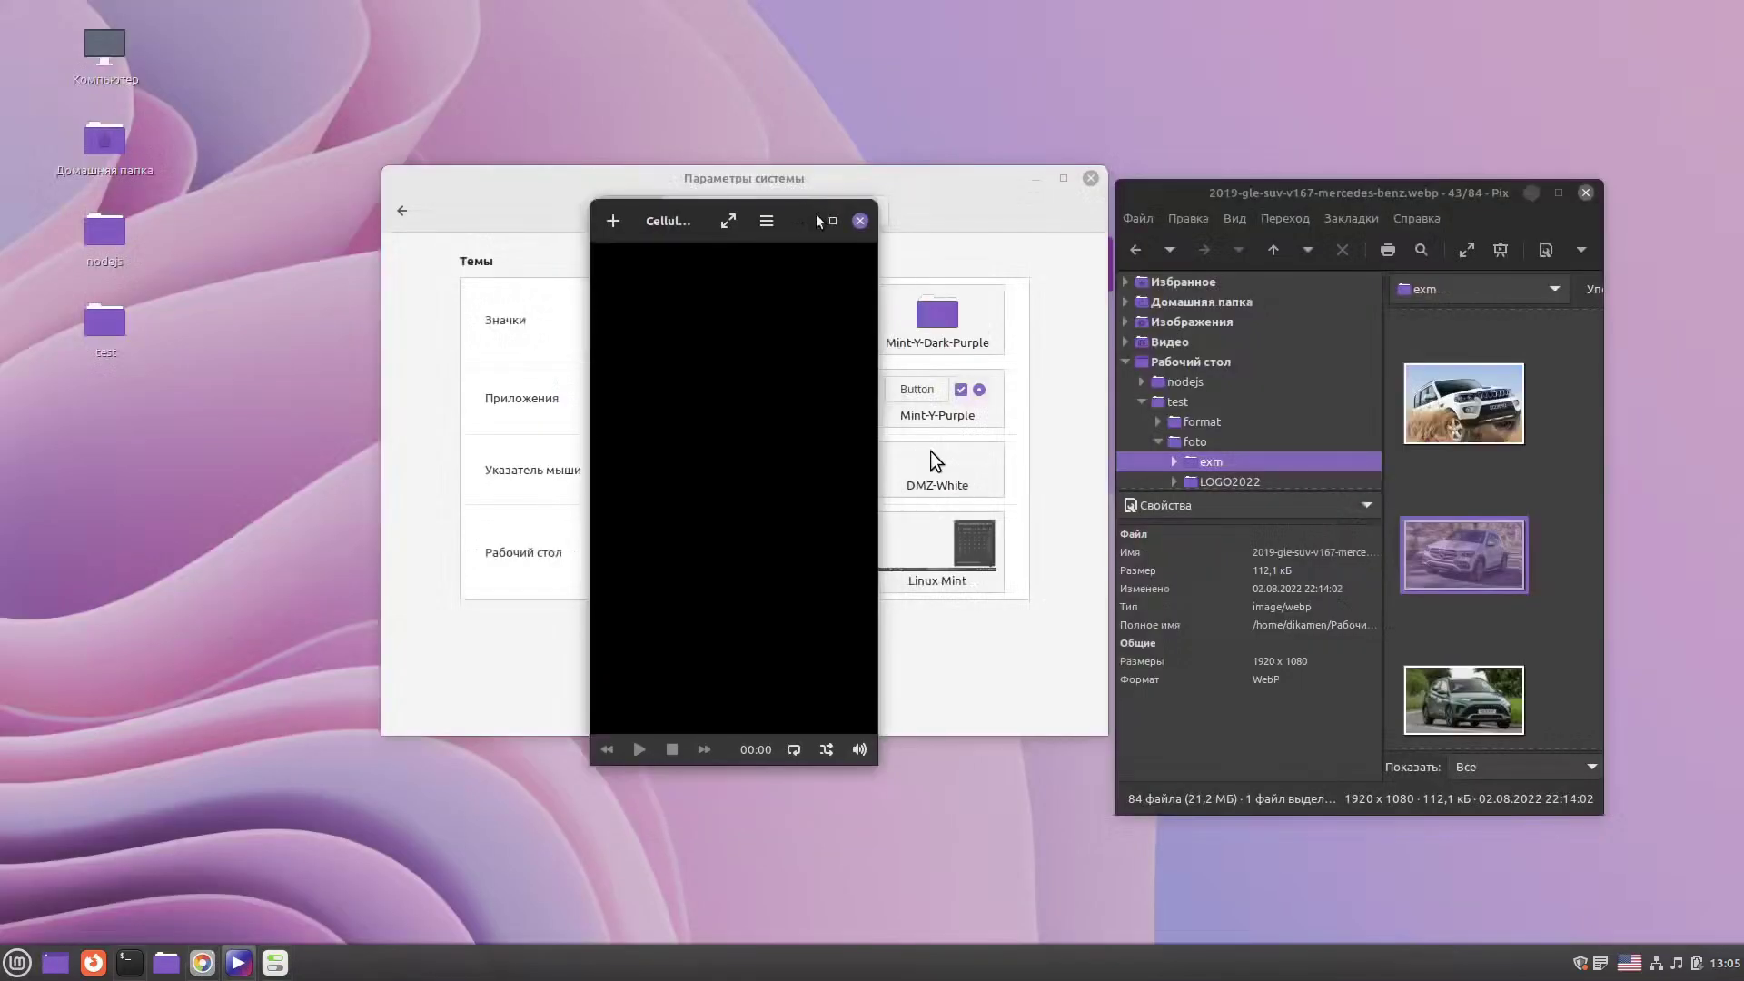
drag(1047, 22, 167, 173)
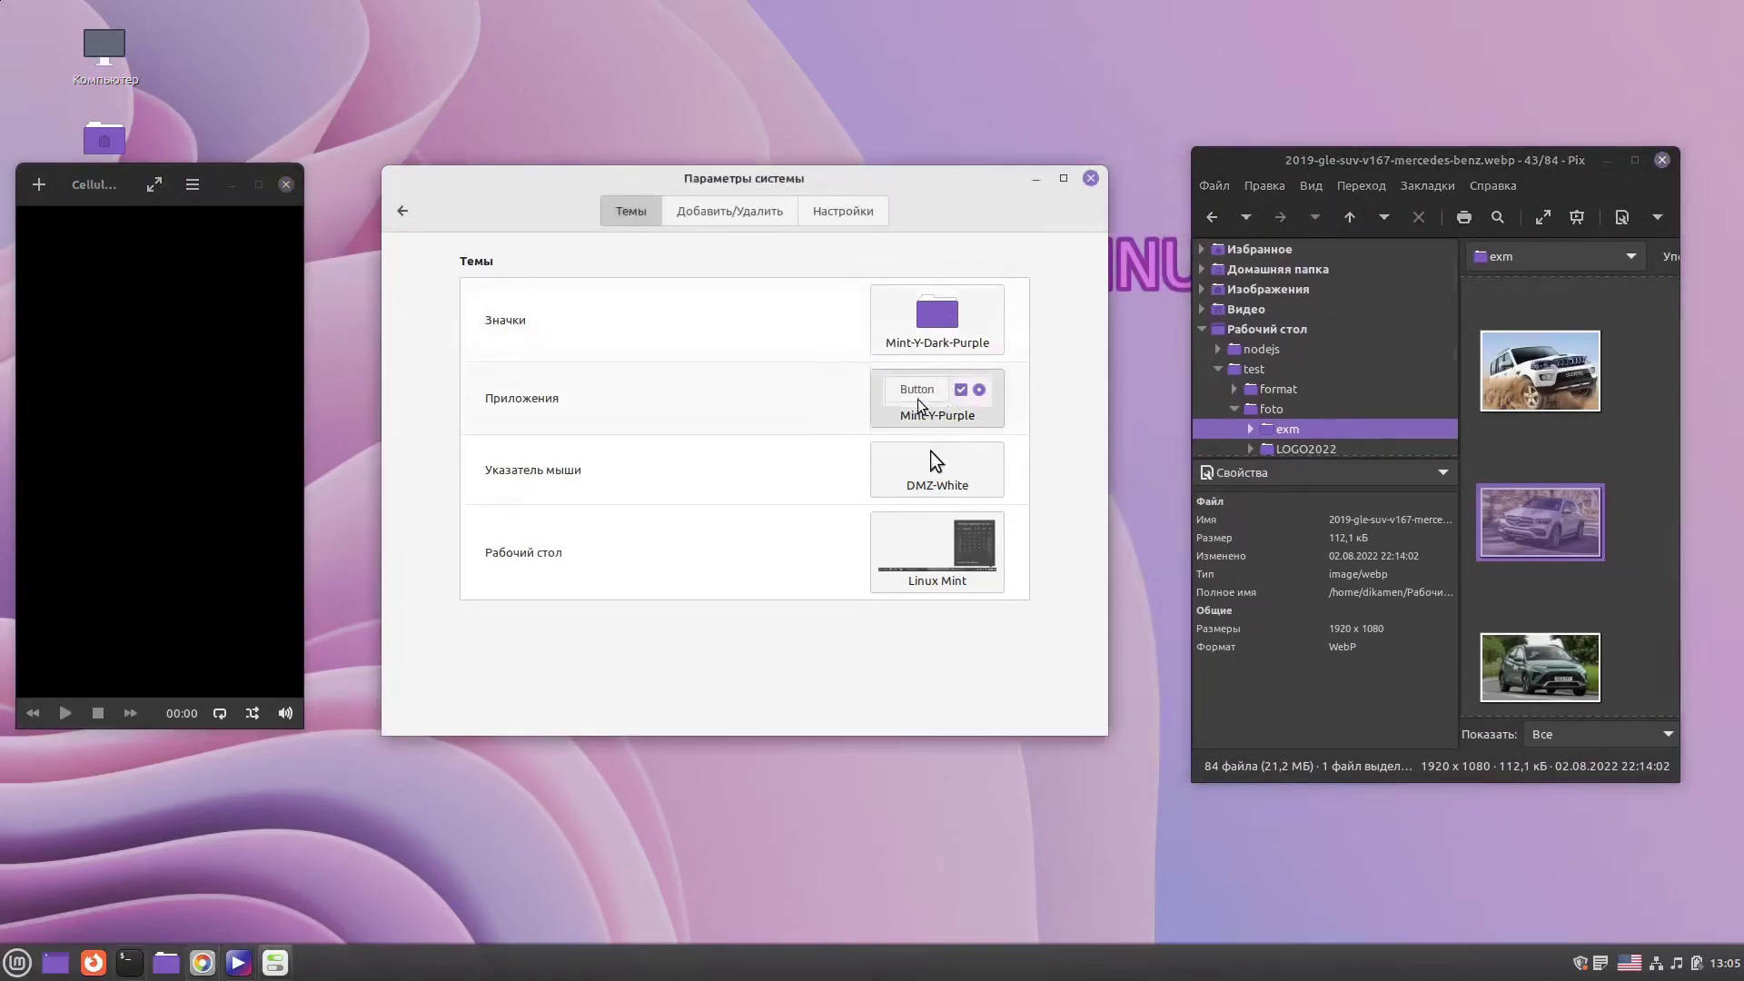
Step: Set the applications theme (Приложения) to Mint-X-Purple
click(951, 407)
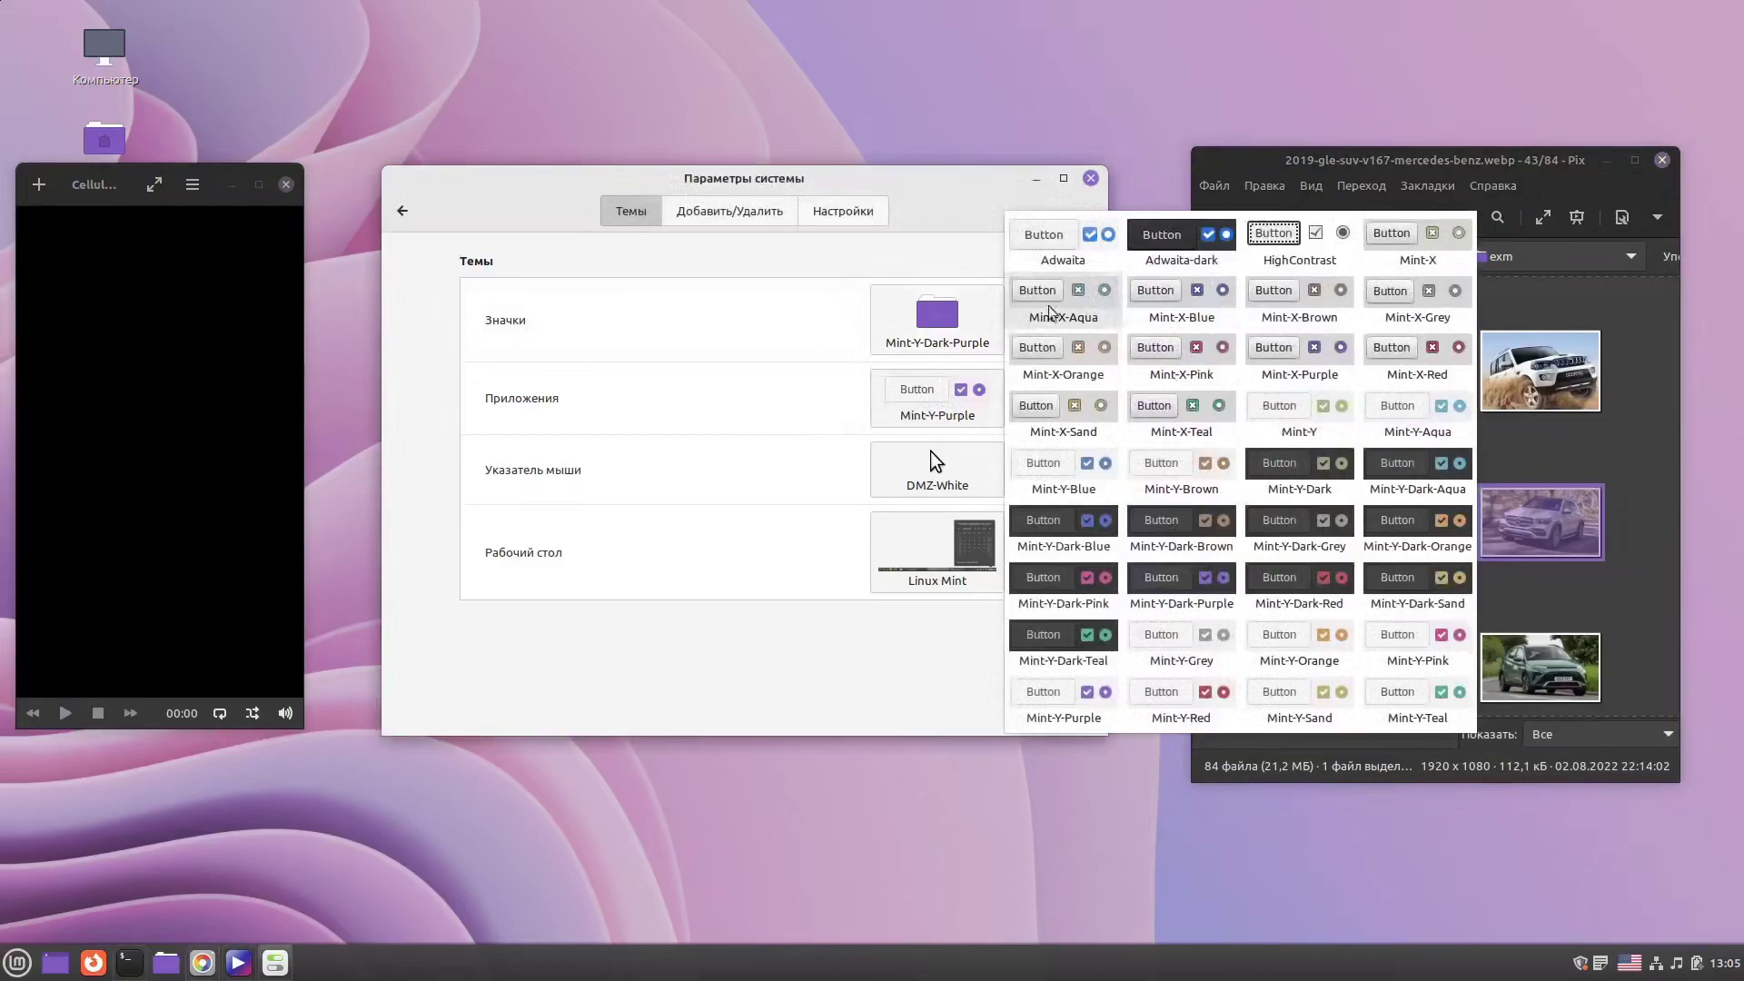
click(1298, 354)
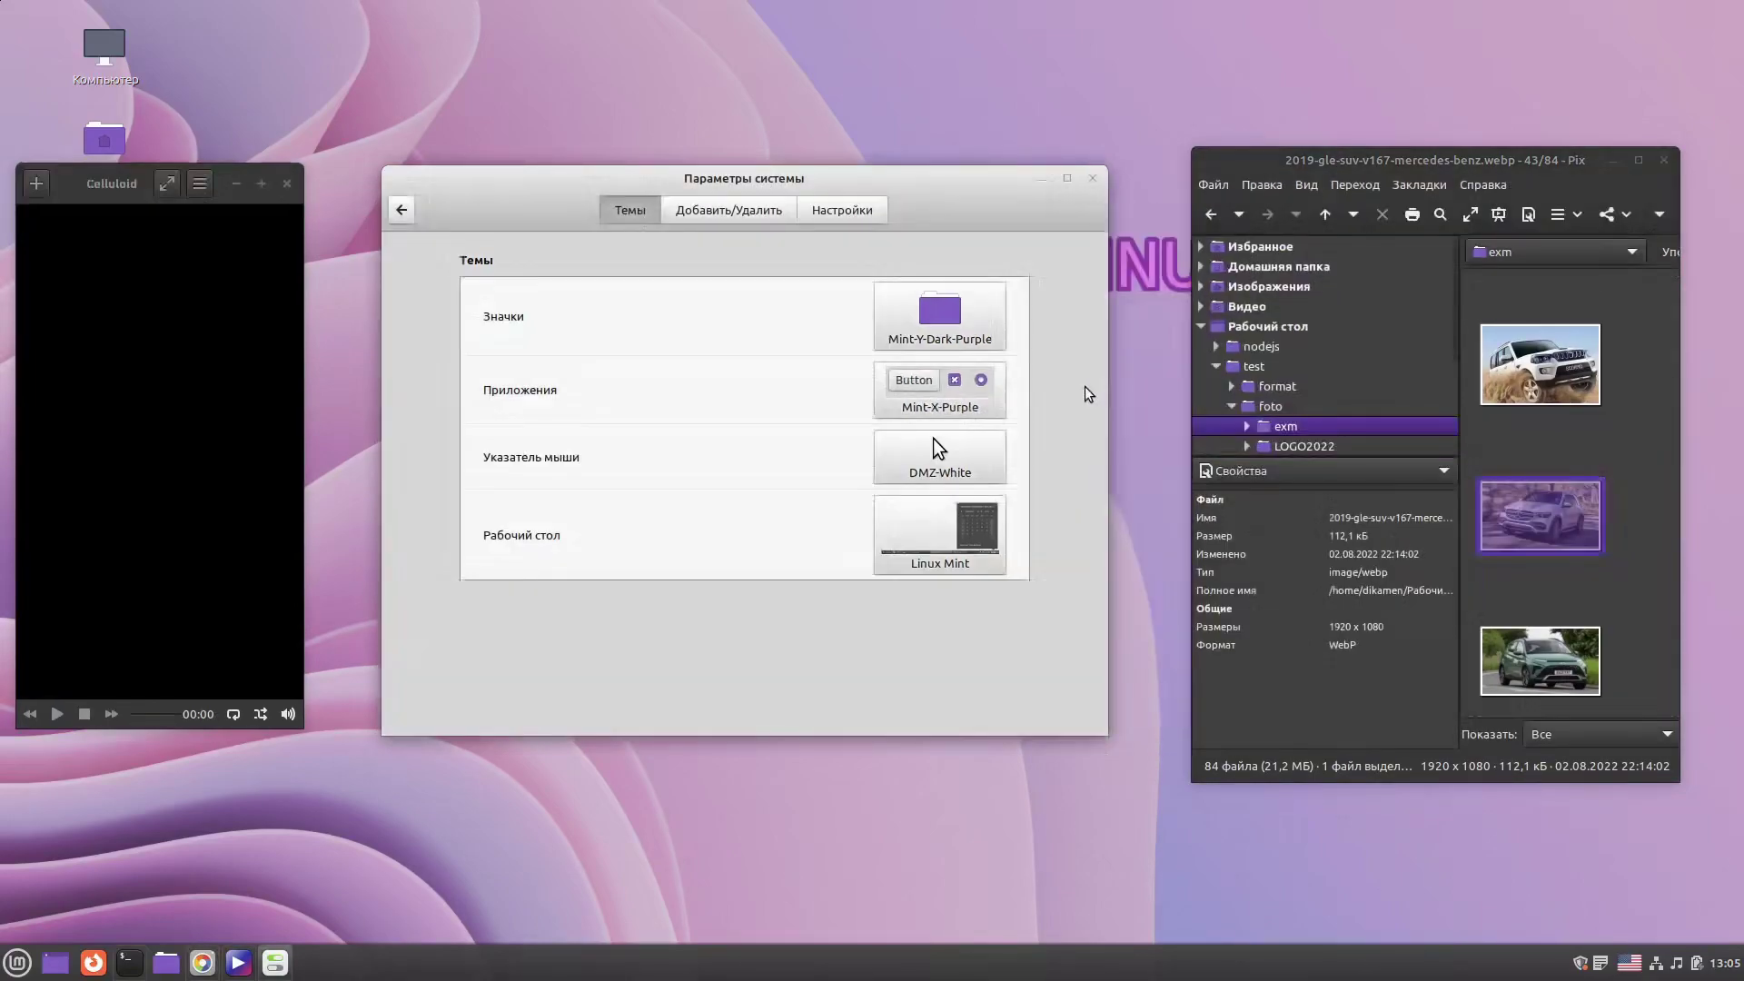
Step: Reposition the Celluloid and System Settings windows, enlarging the settings window slightly
drag(116, 202, 142, 203)
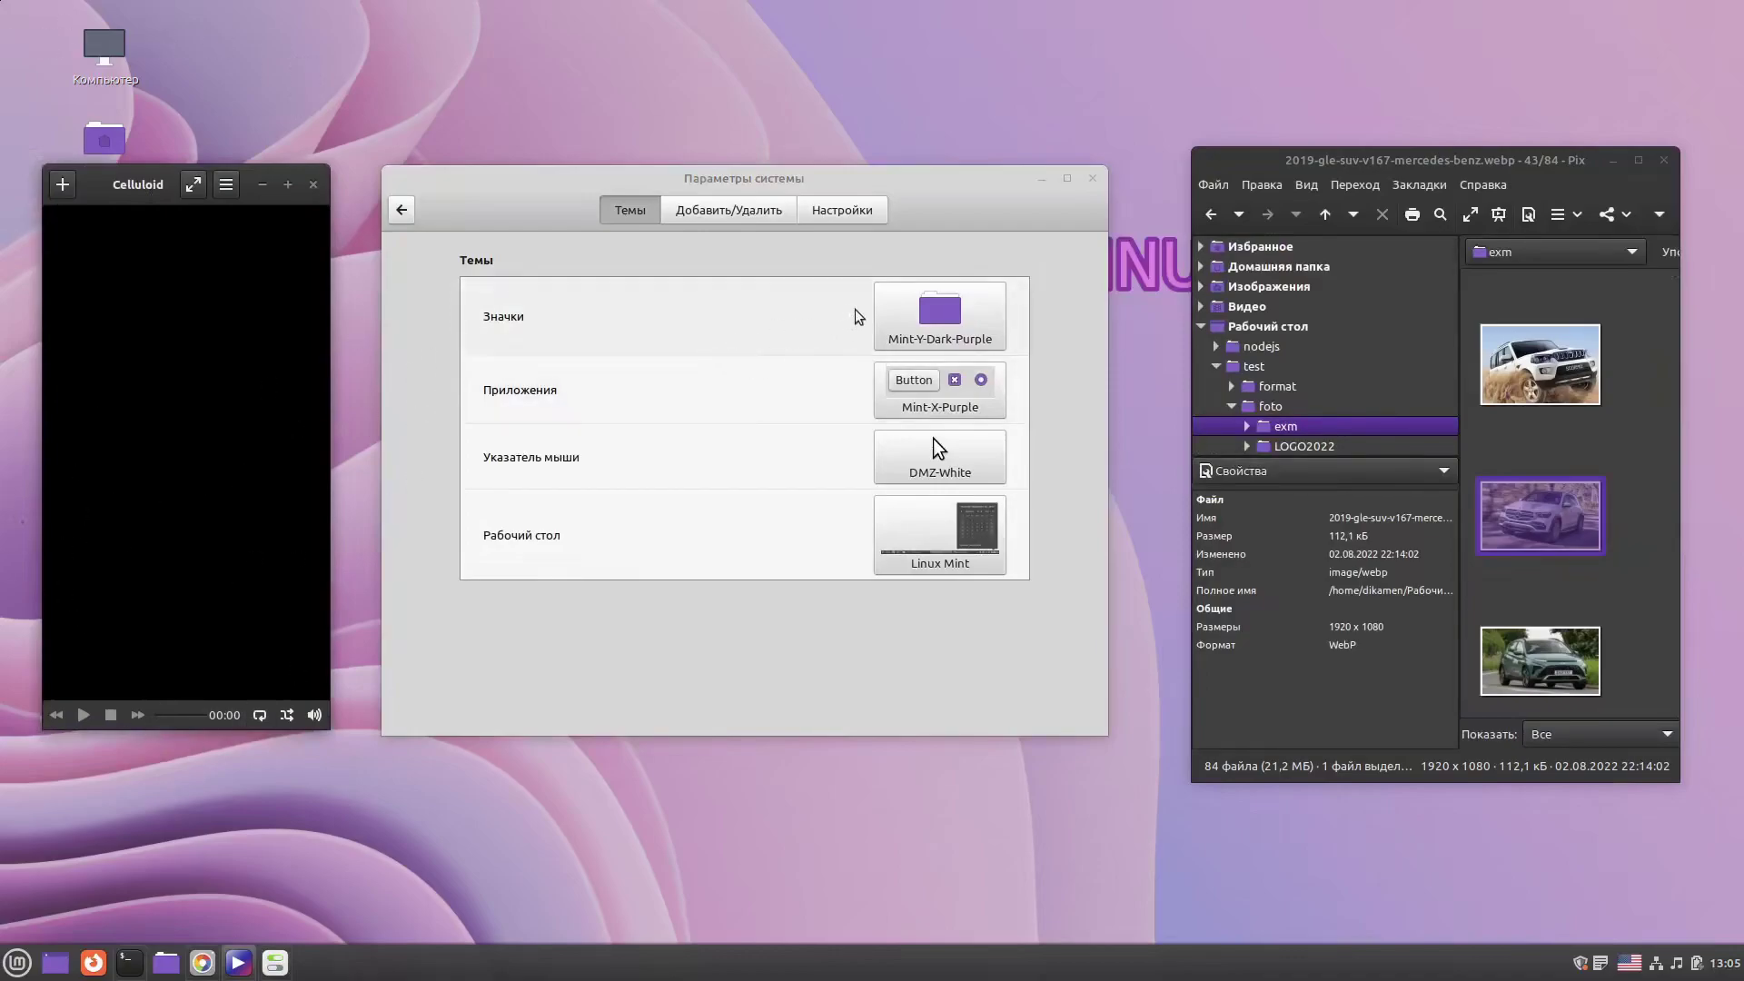
click(1456, 389)
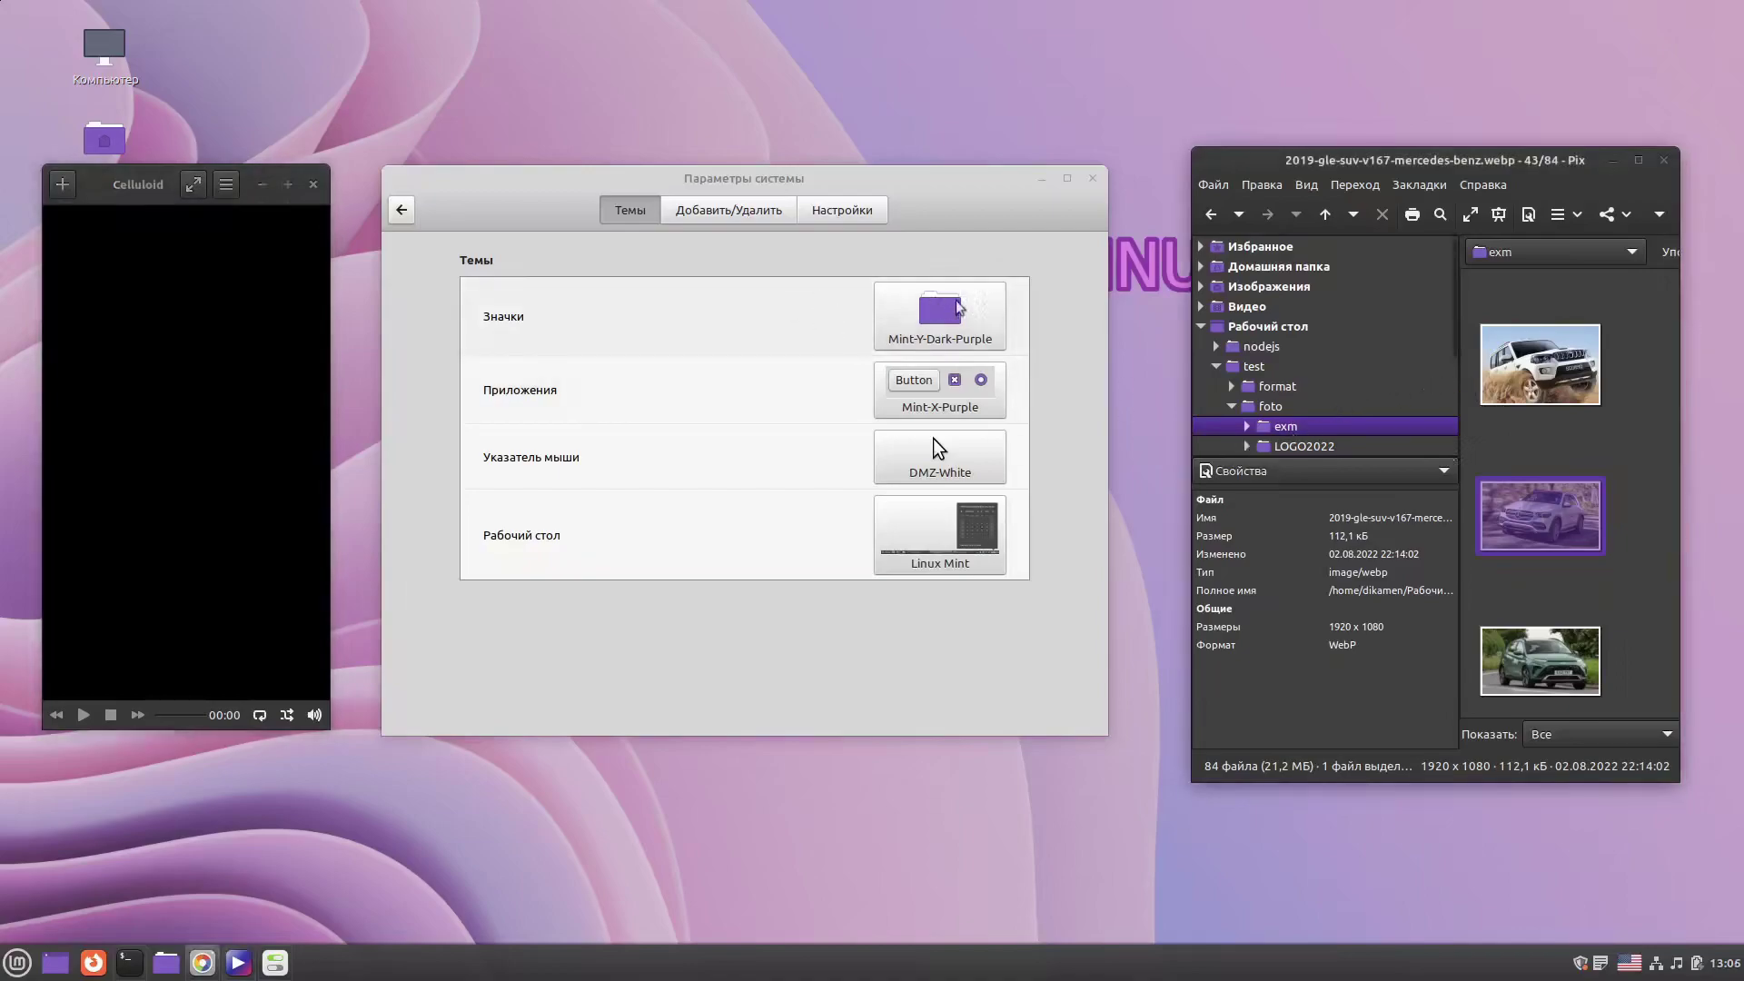
drag(381, 168, 371, 177)
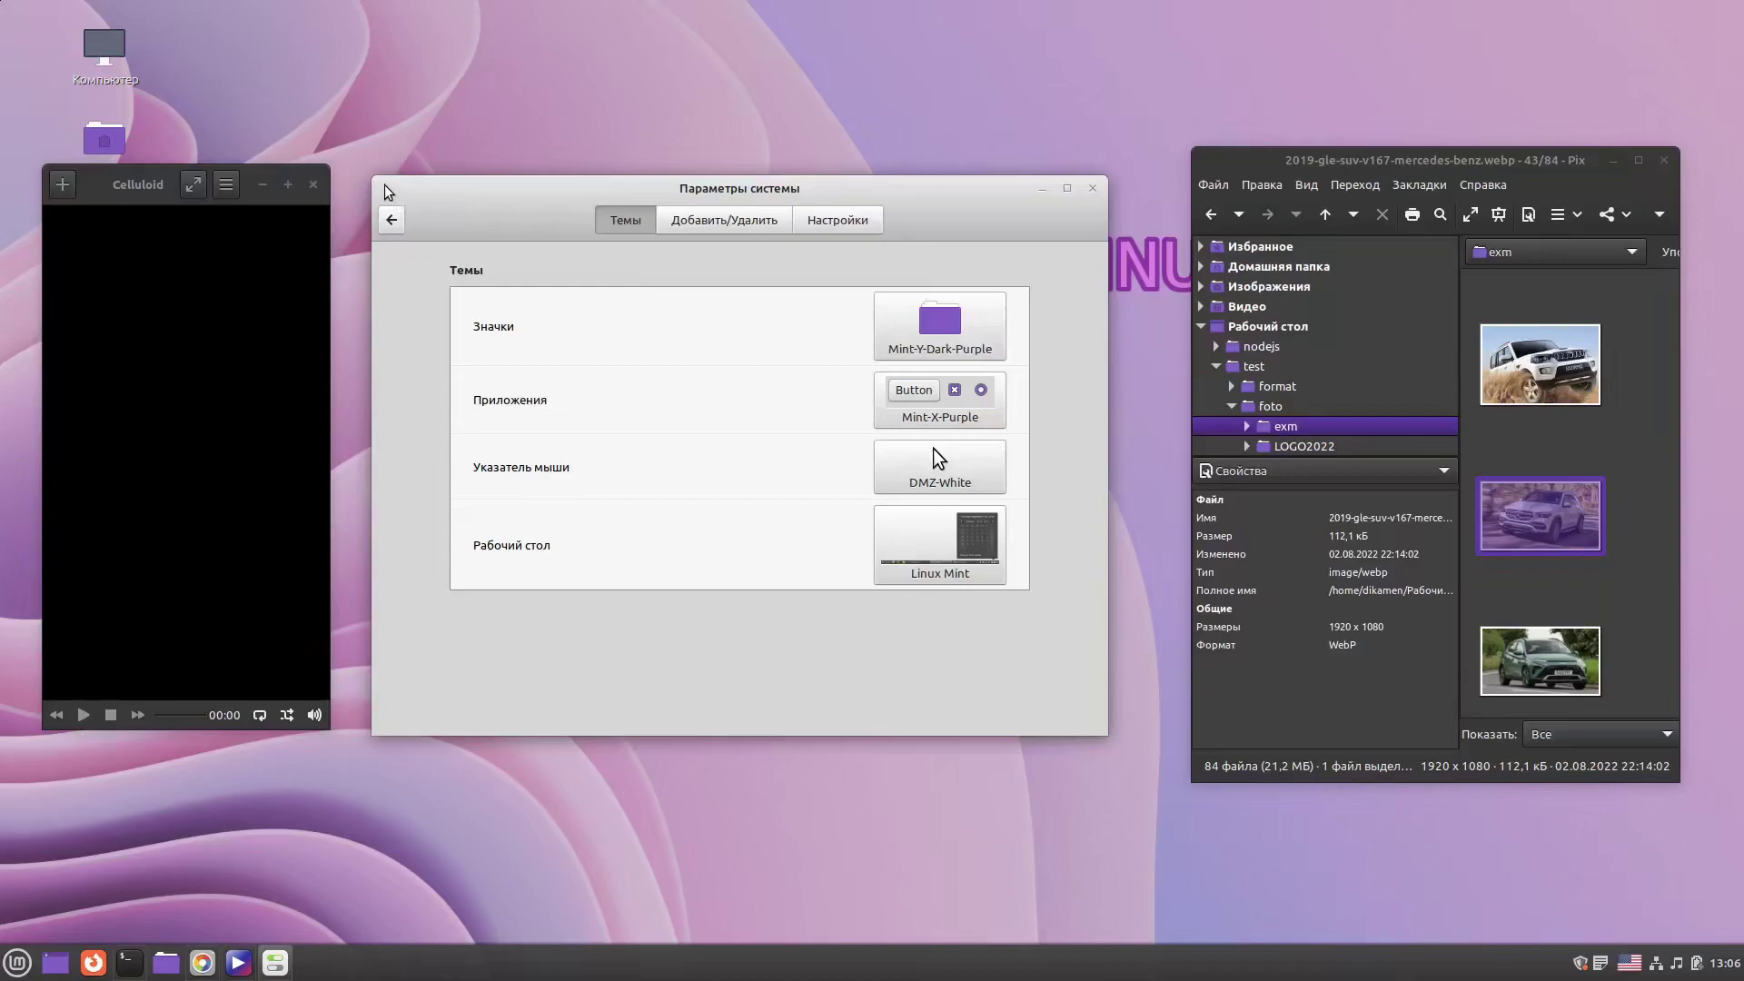
drag(720, 183, 715, 144)
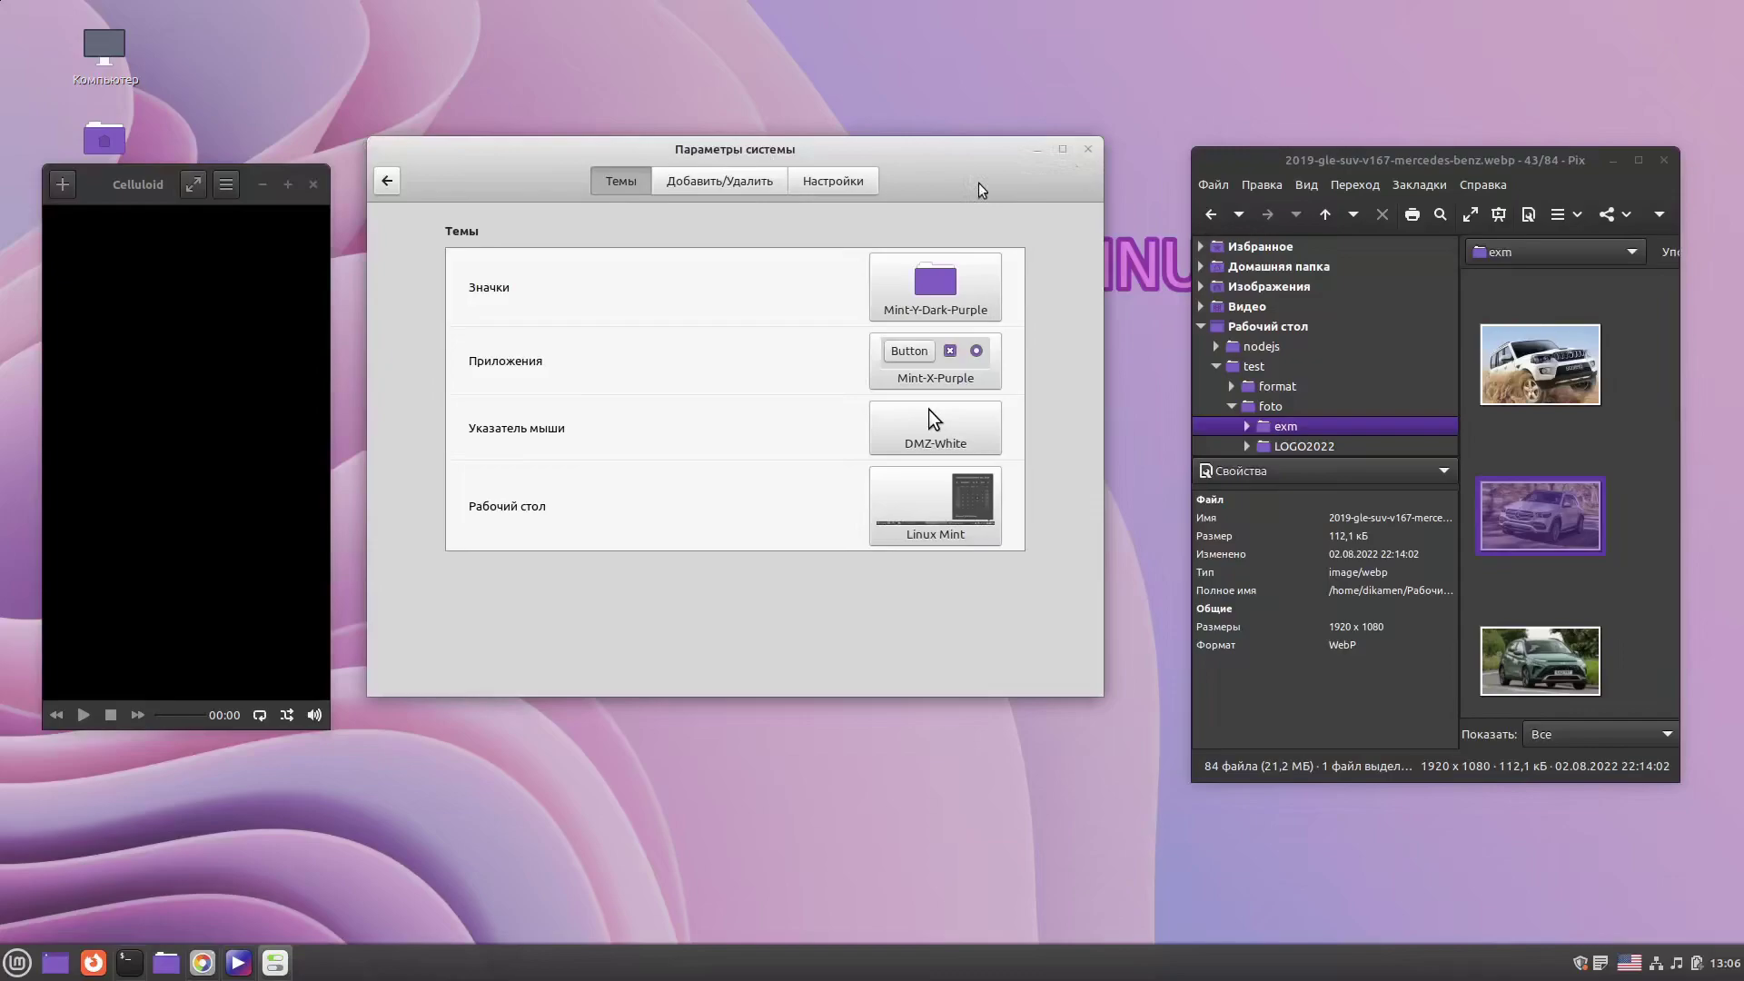
Step: Open the Effects settings, and minimise and restore the Celluloid window to check its animation
click(383, 185)
click(888, 278)
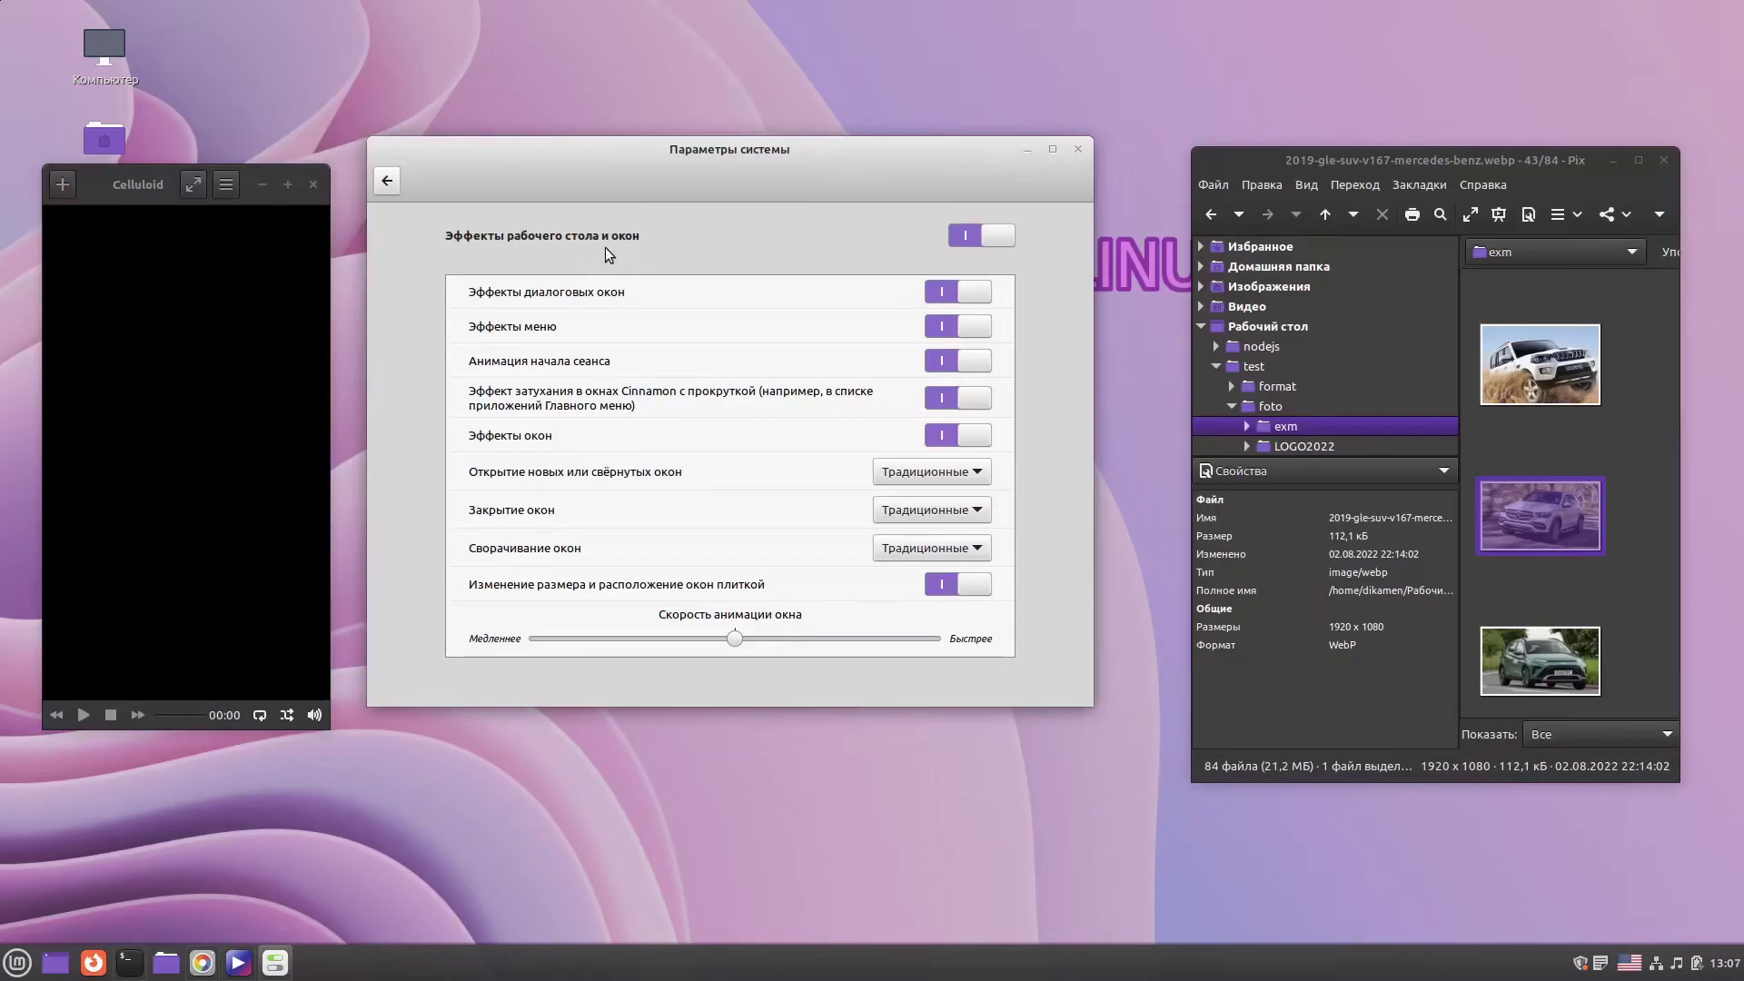
click(261, 181)
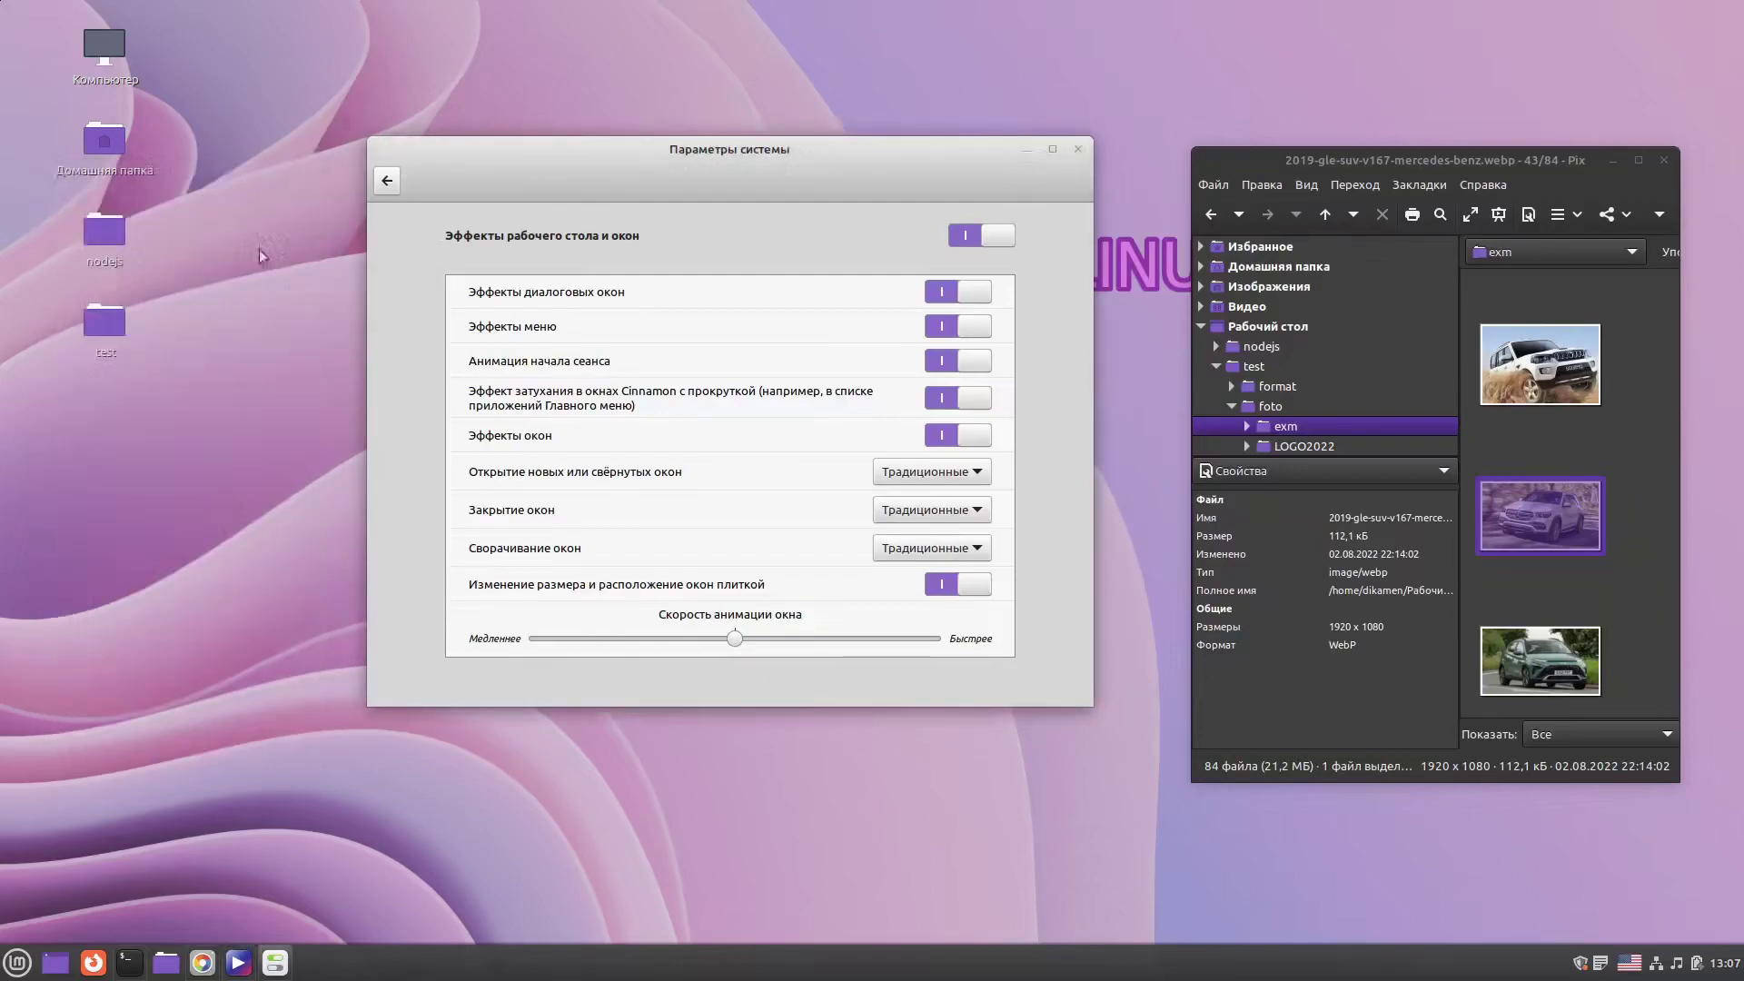
click(238, 963)
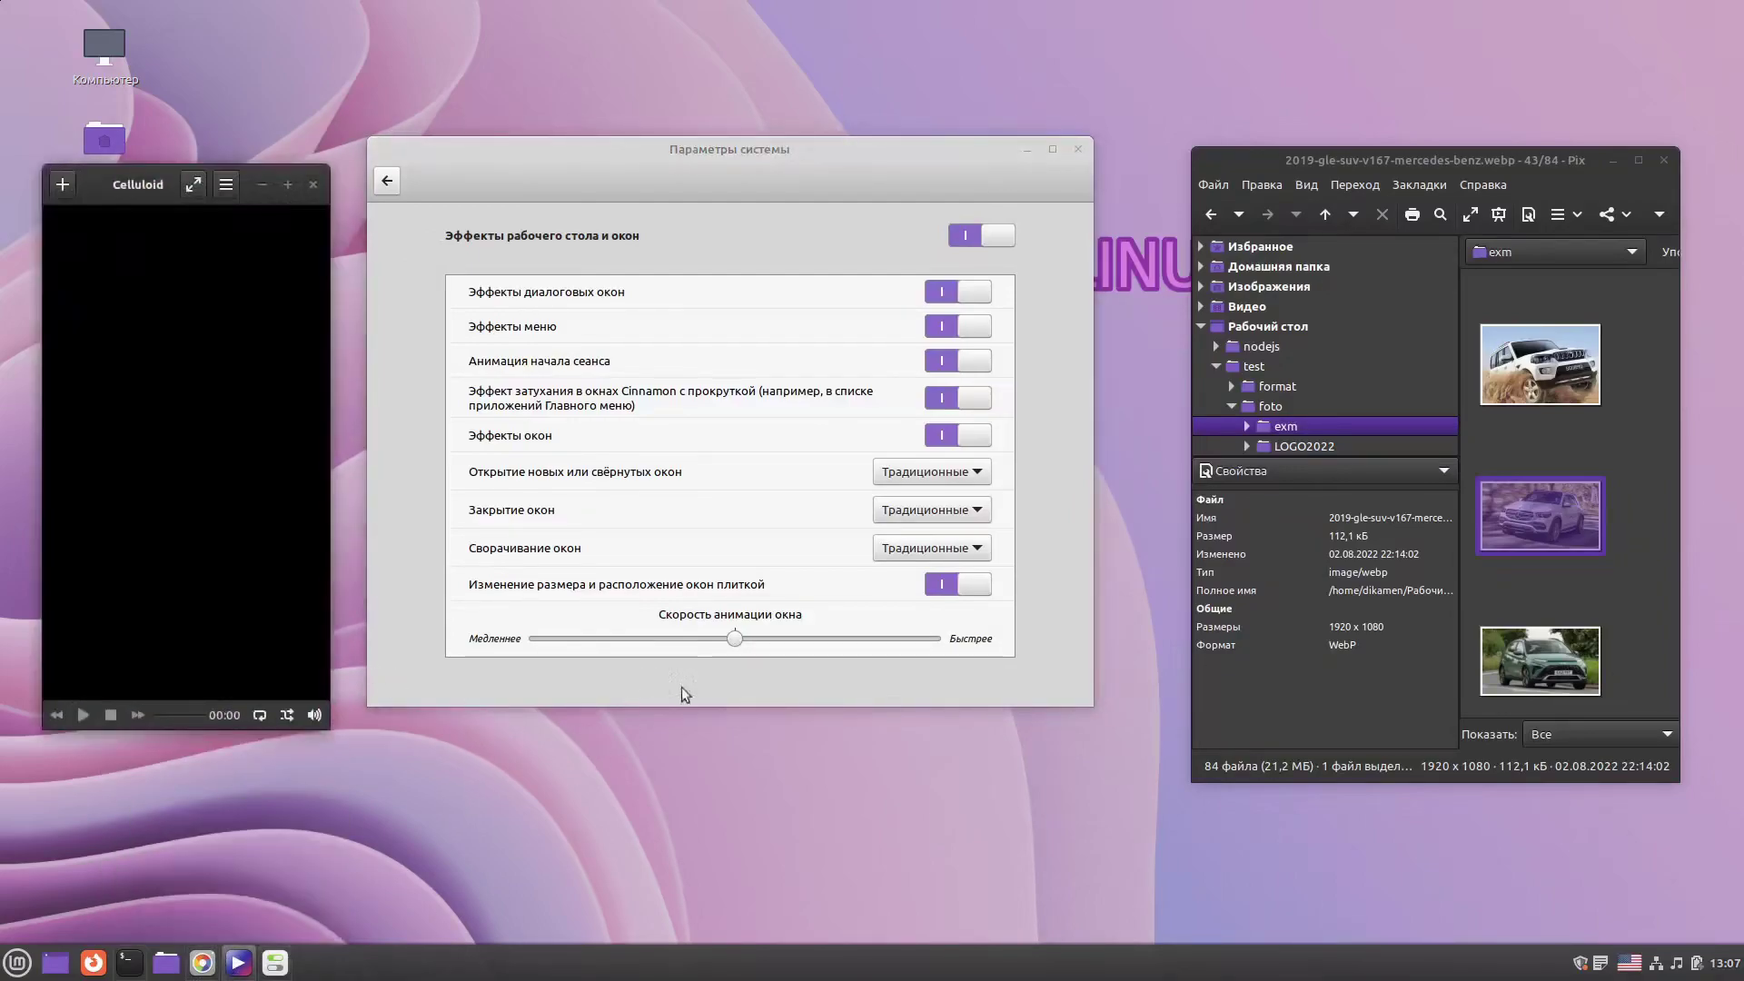
Step: Set the window animation speed to the slowest value and test it by minimising and restoring the Celluloid, Pix and System Settings windows
drag(733, 639, 513, 640)
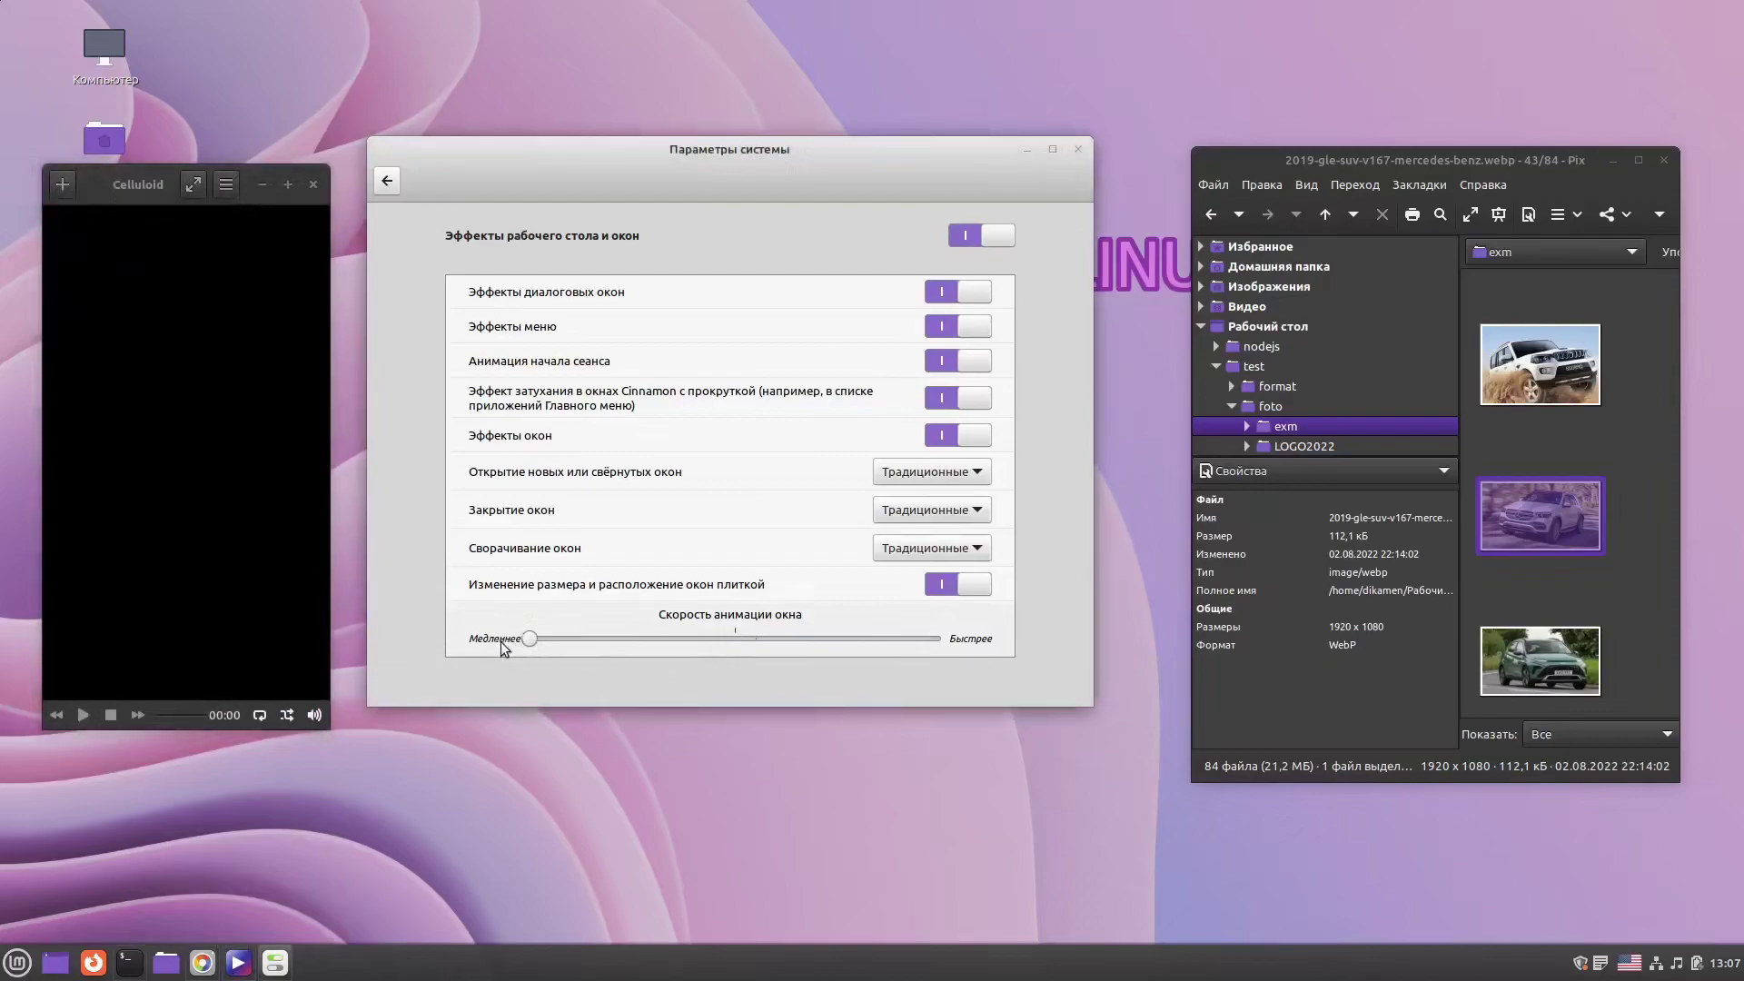
click(259, 185)
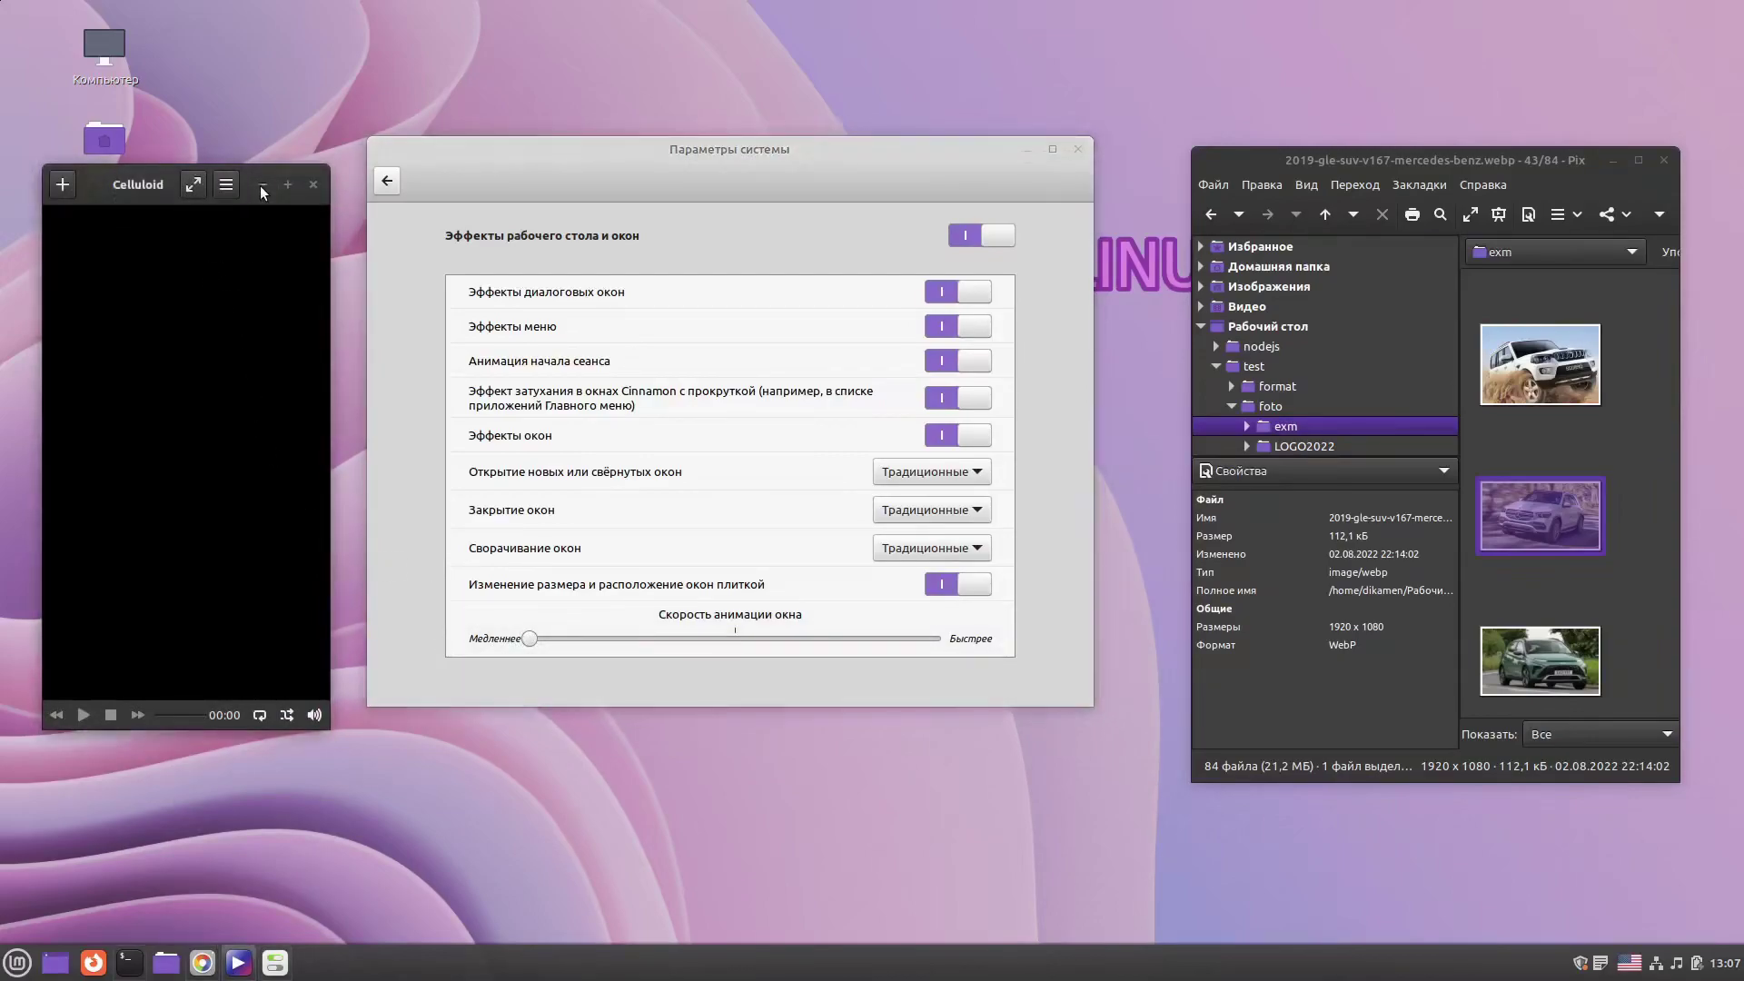
click(1616, 161)
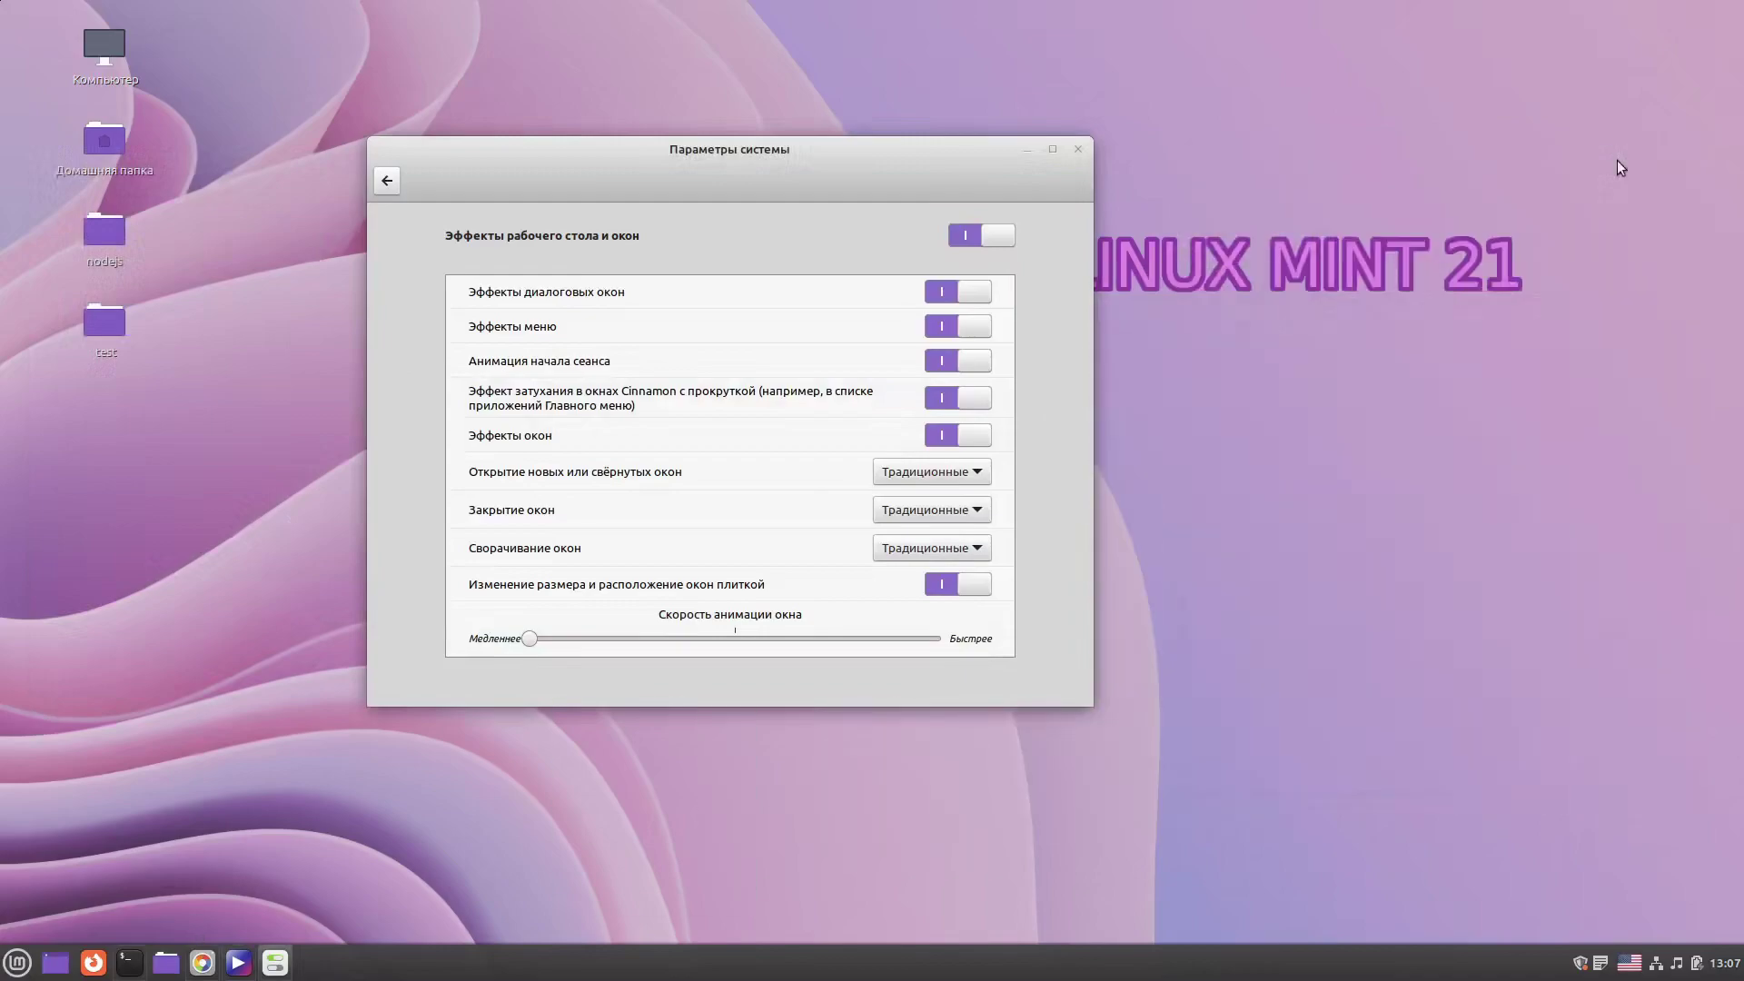
click(1021, 146)
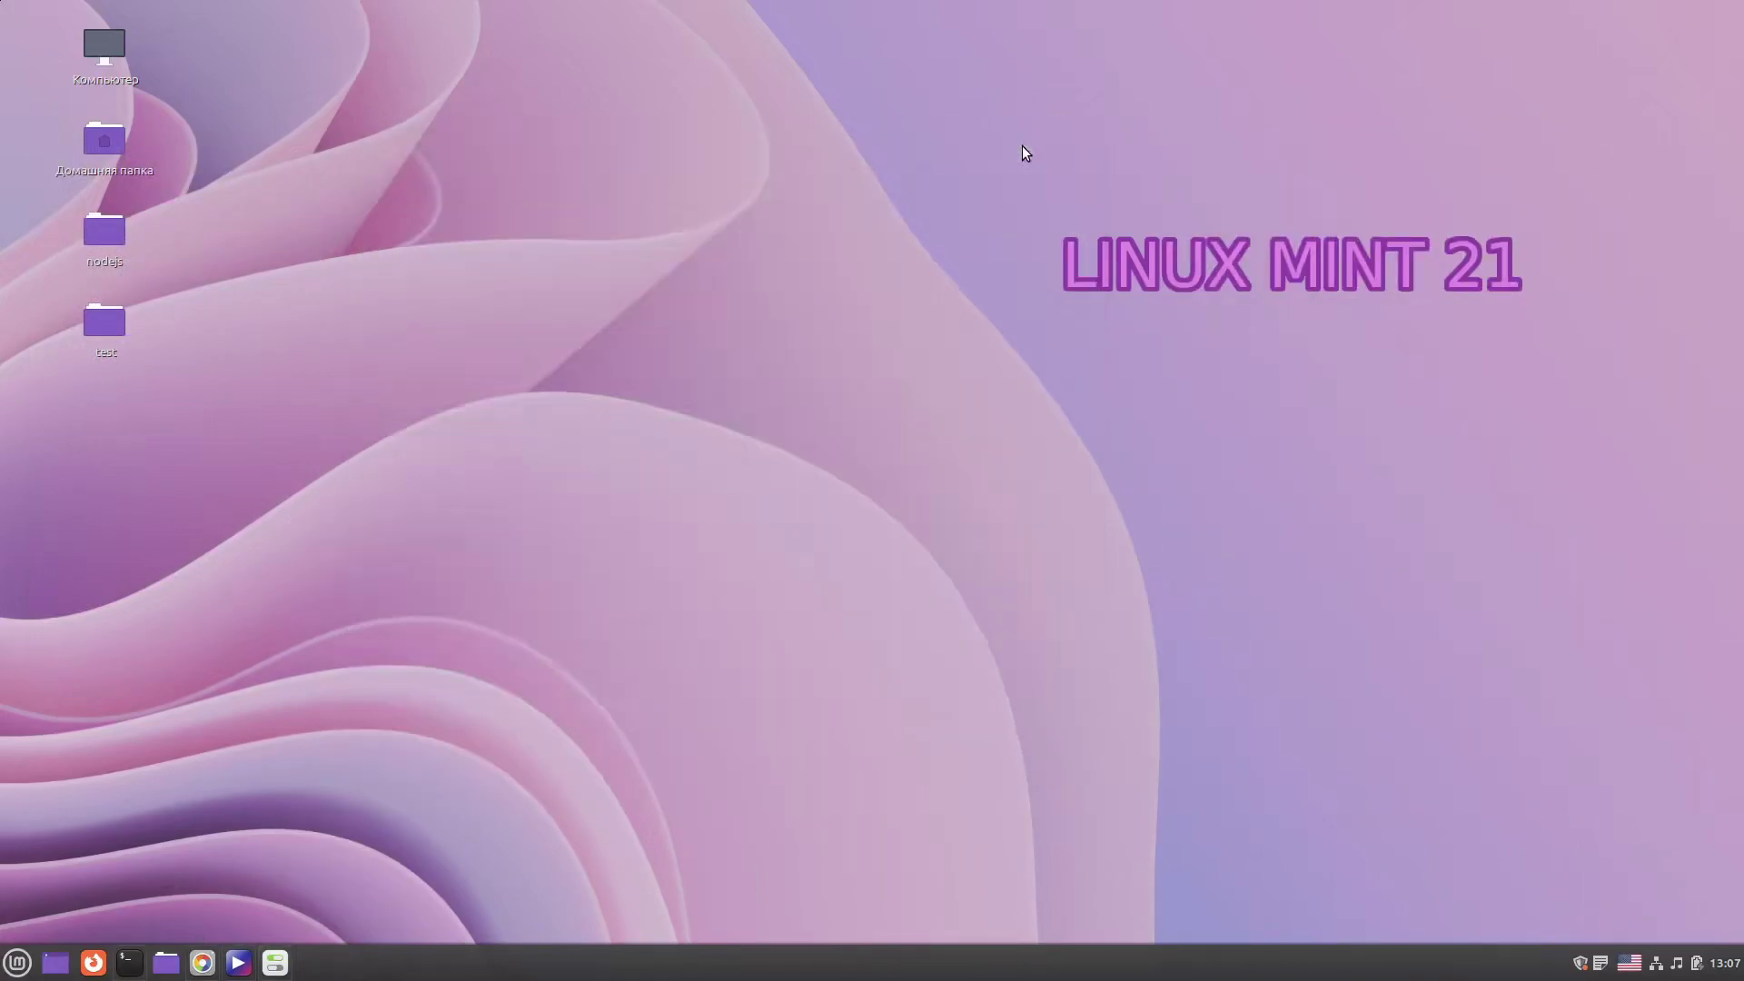
click(238, 963)
click(264, 965)
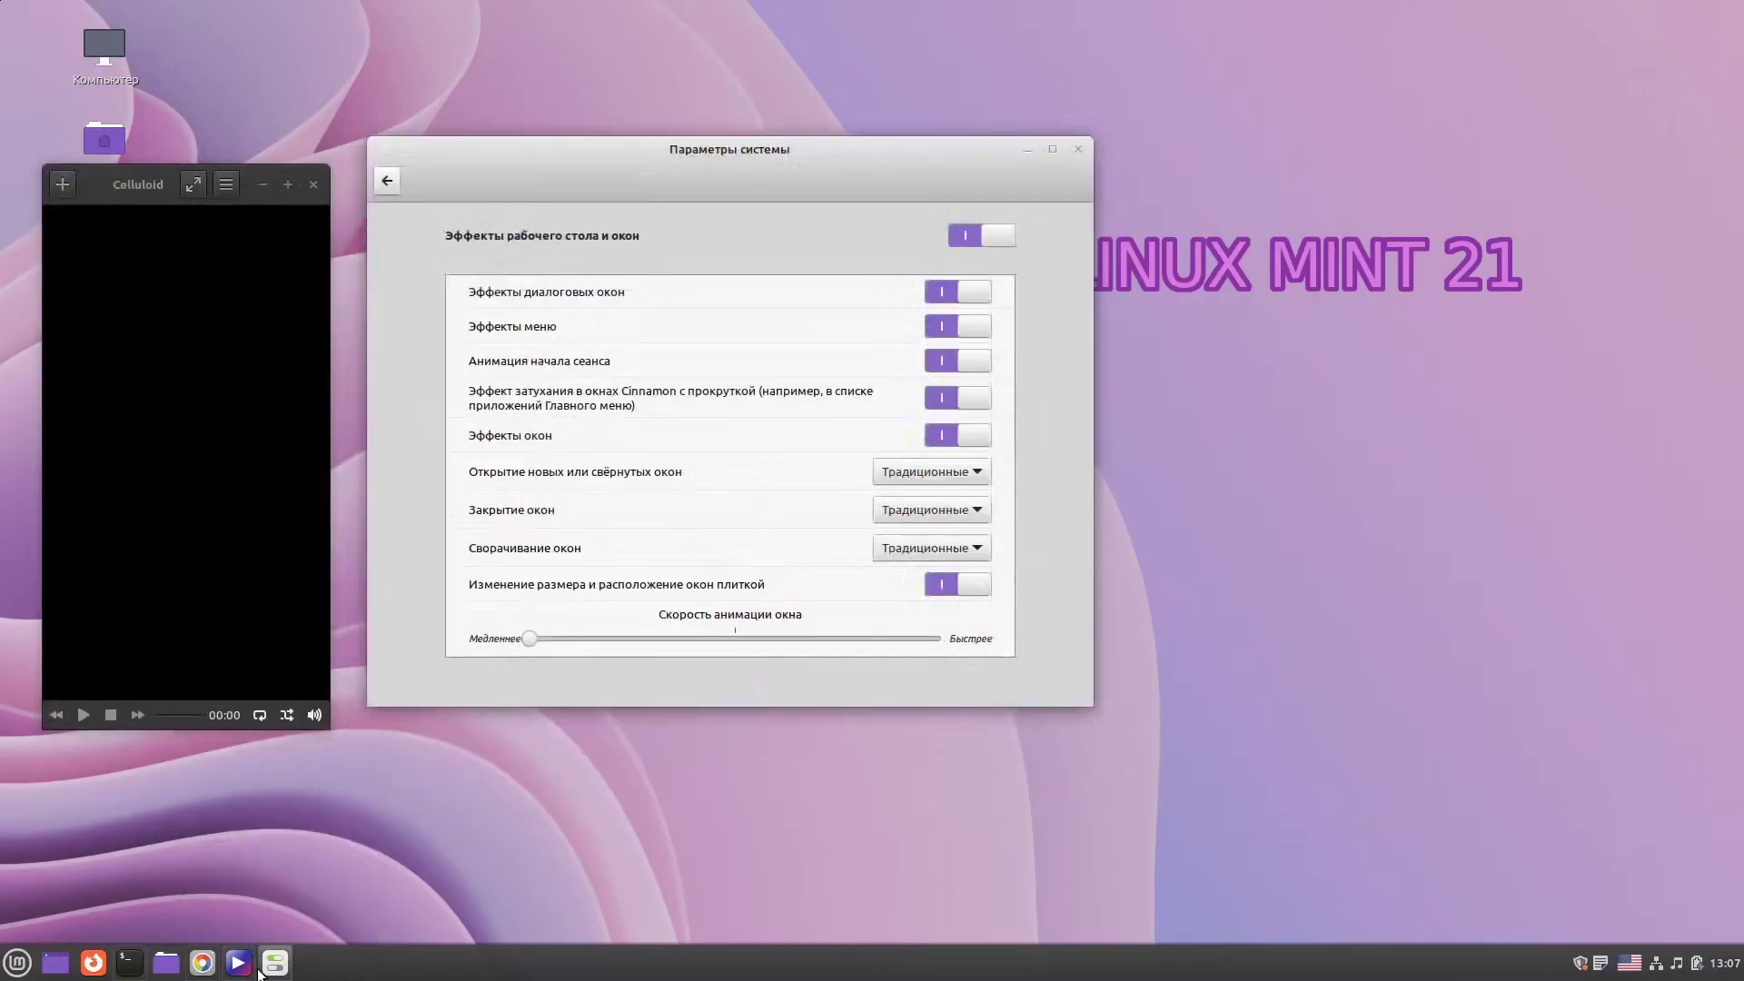
click(201, 963)
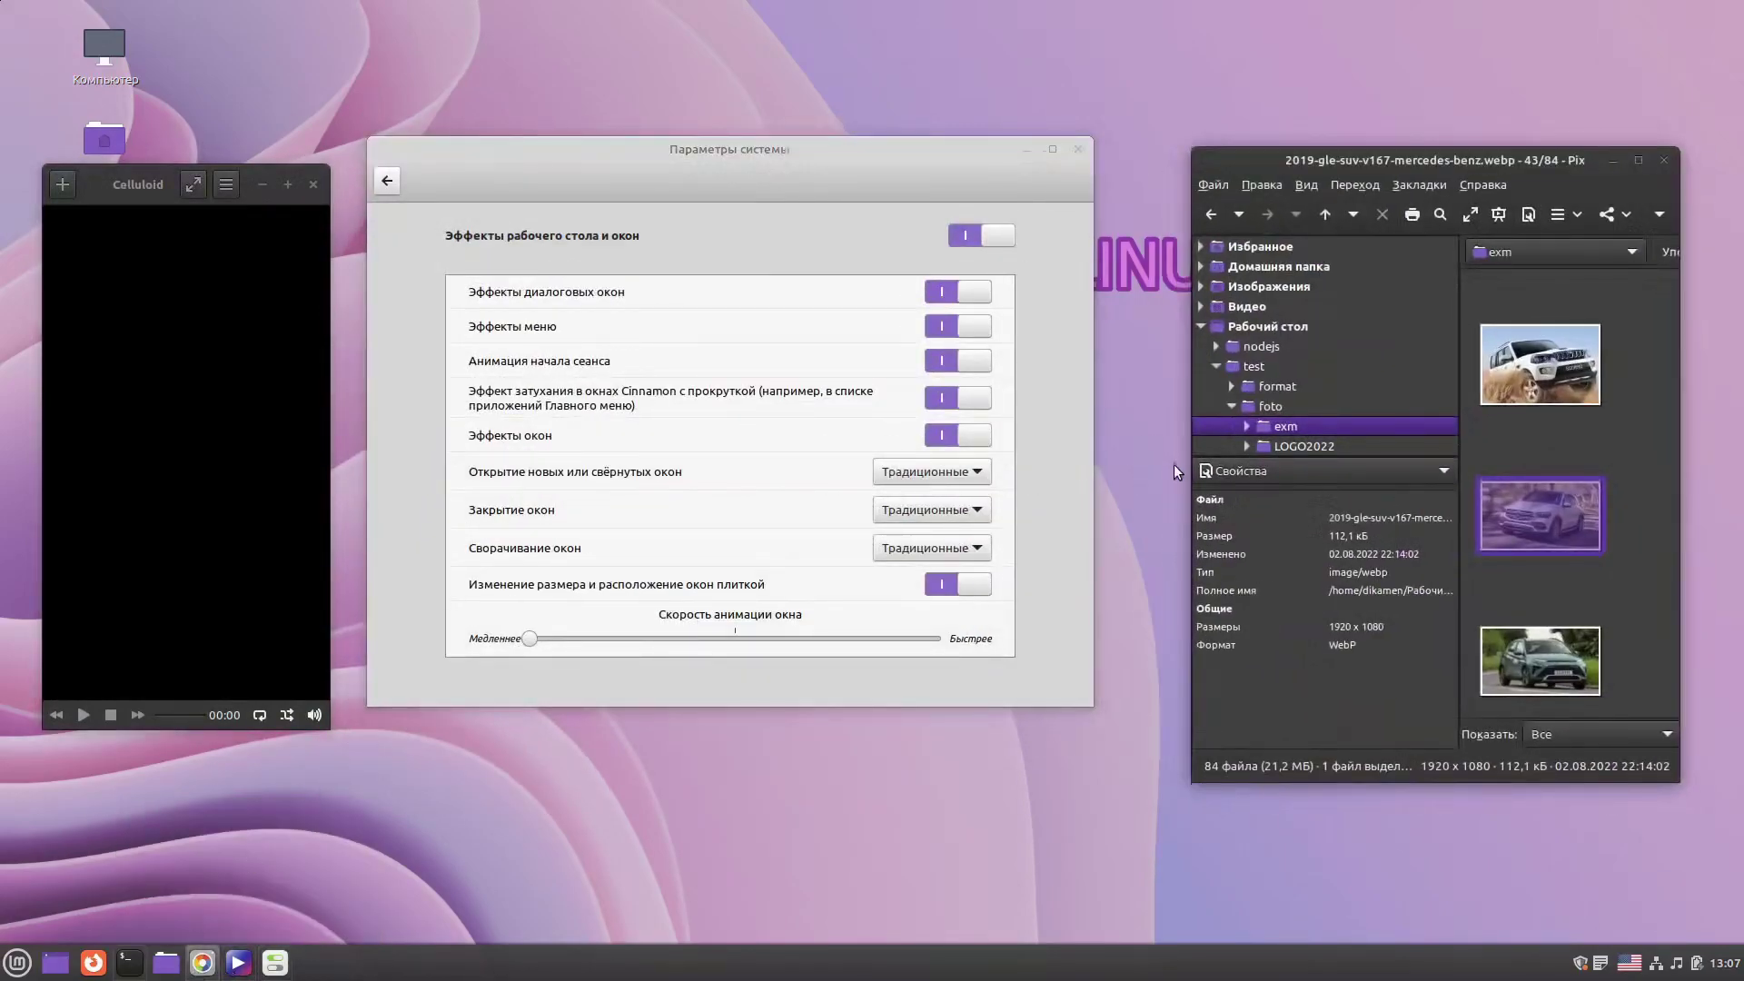
Step: Cycle through the open windows with the 3D window switcher in Linux Mint 21
key(alt+Tab)
key(alt+Tab)
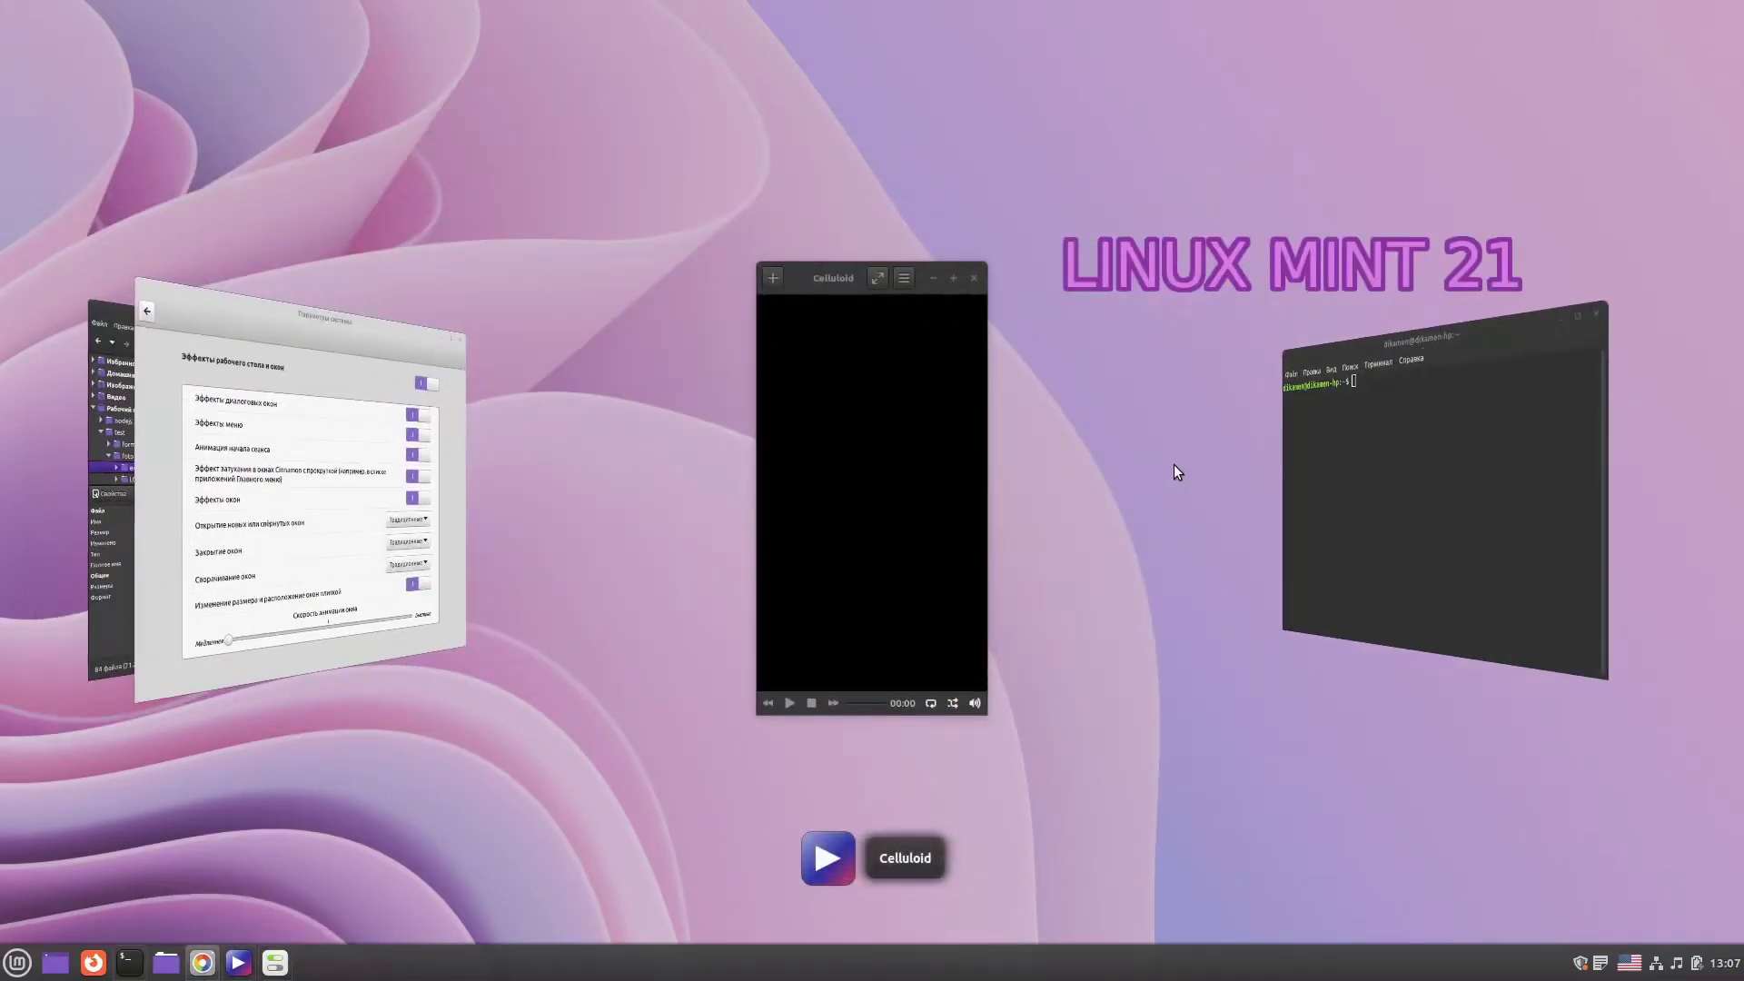
key(alt+Tab)
key(alt+Tab)
key(alt+Tab)
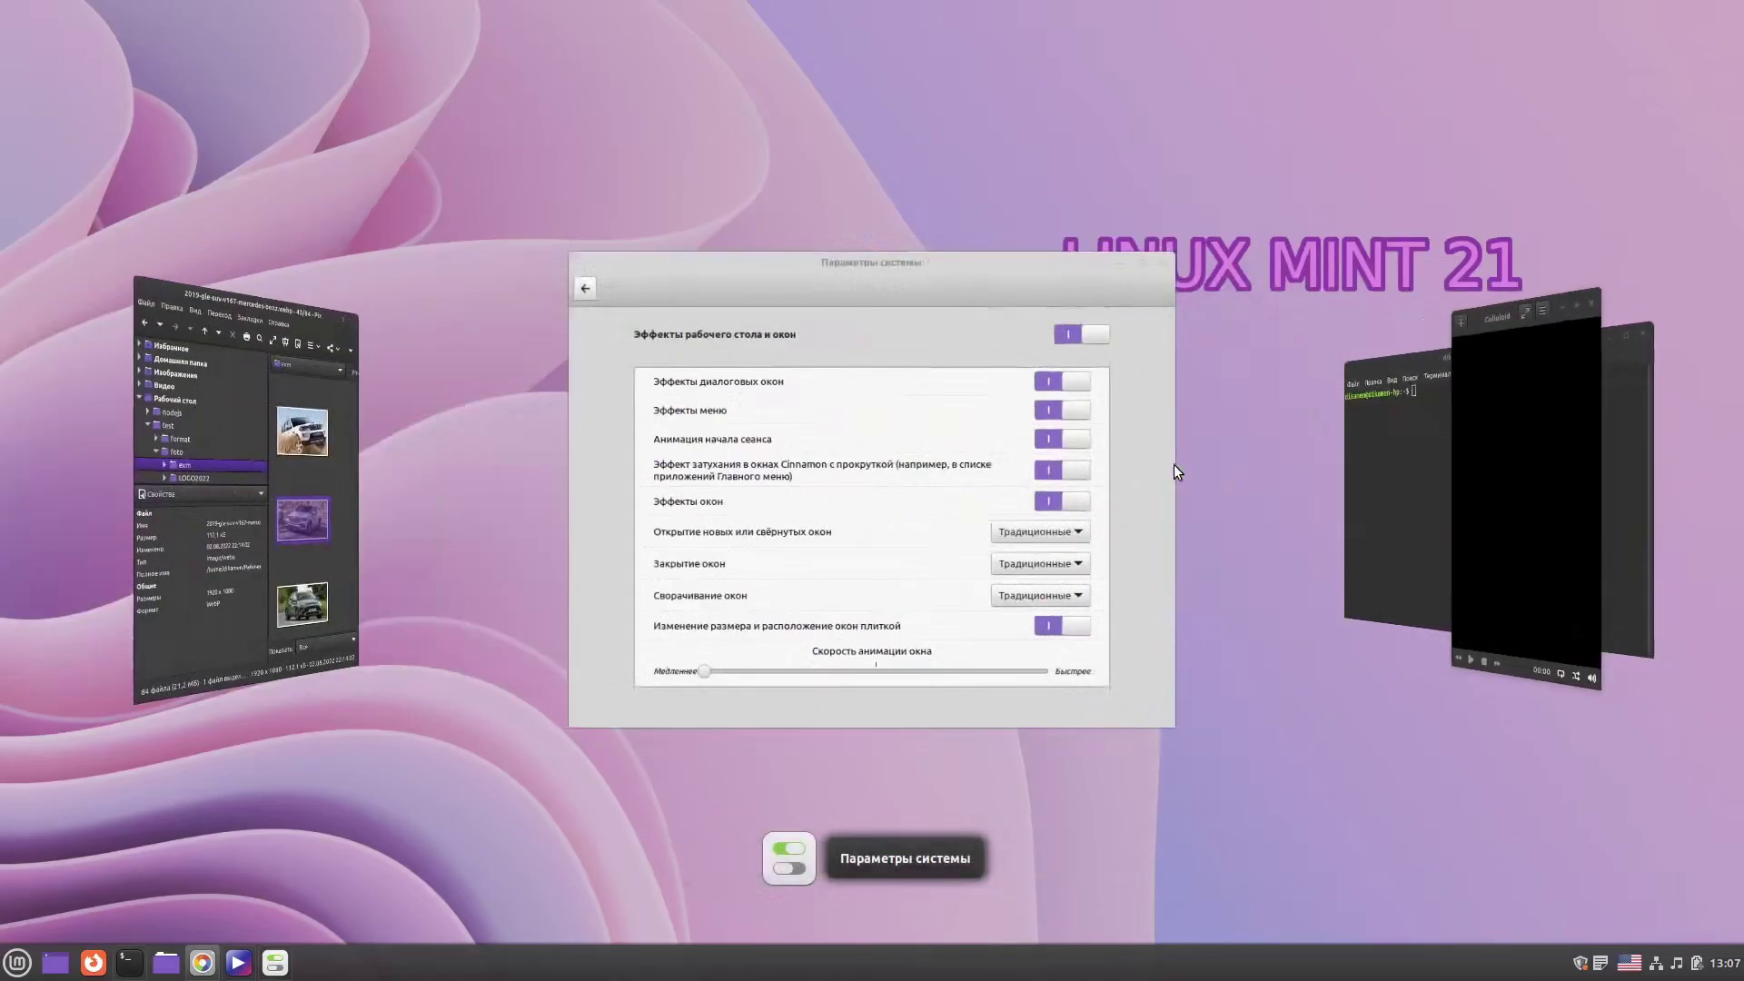
key(alt+Tab)
key(alt+Tab)
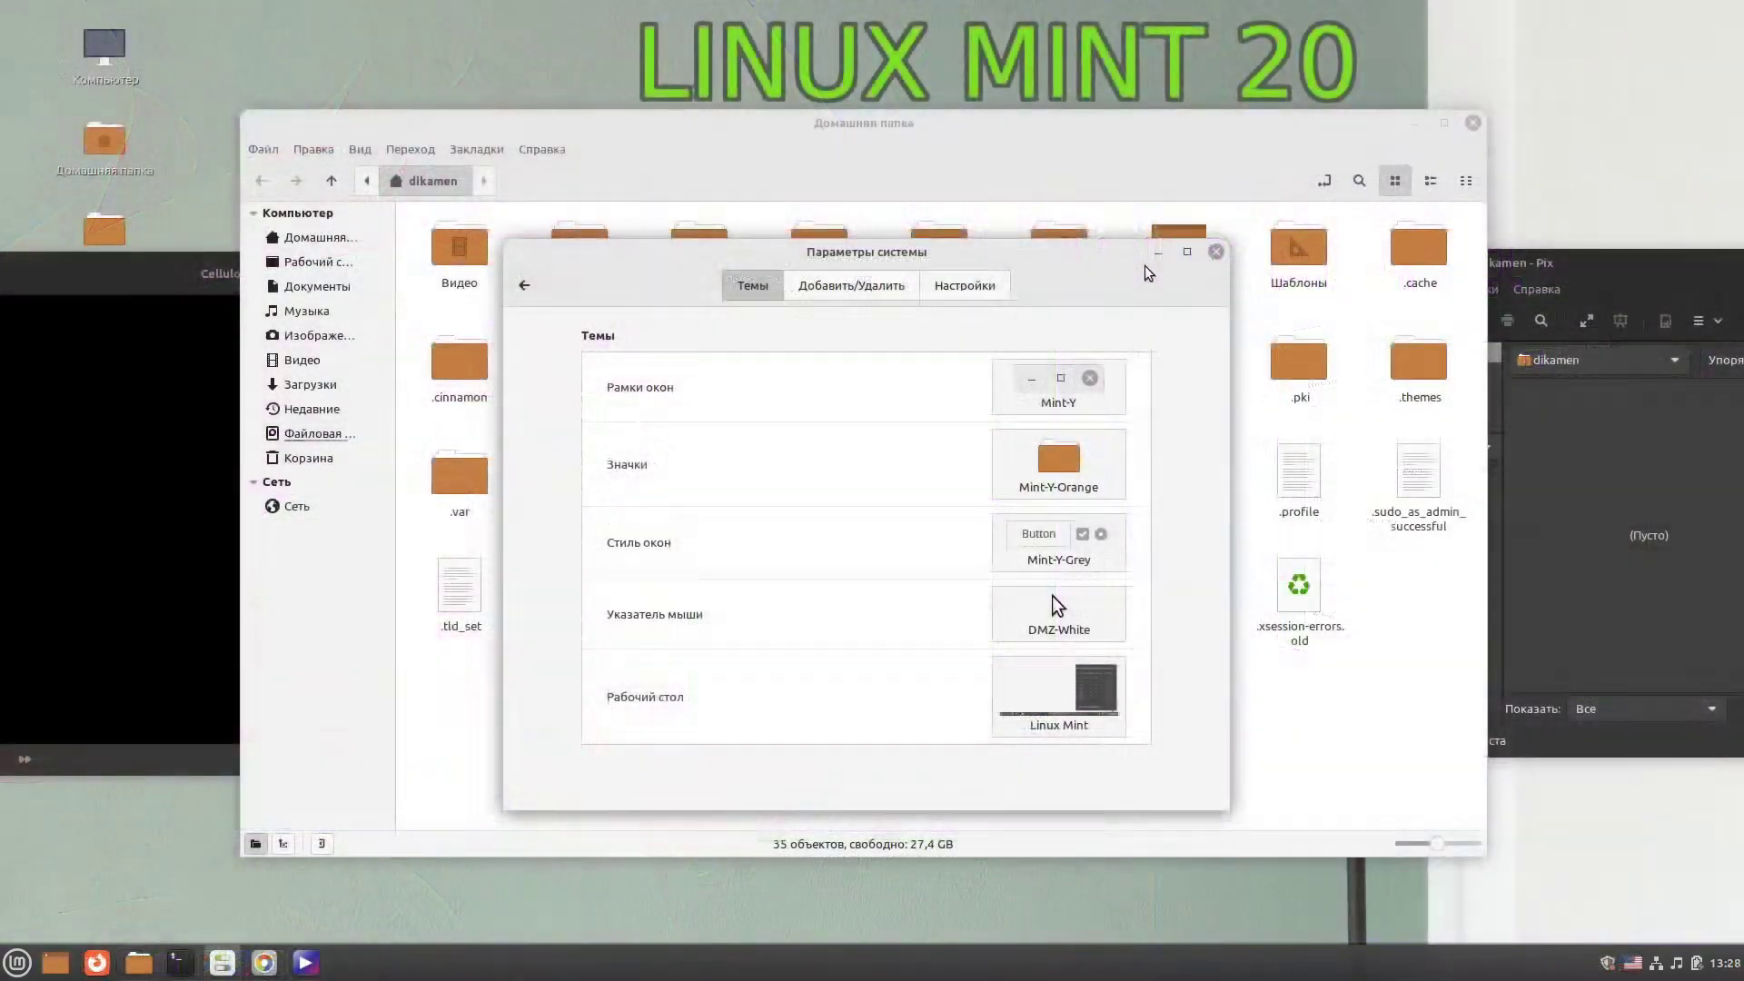
Step: Minimise the home folder window, and minimise and restore System Settings in Linux Mint 20, leaving both minimised
click(1154, 255)
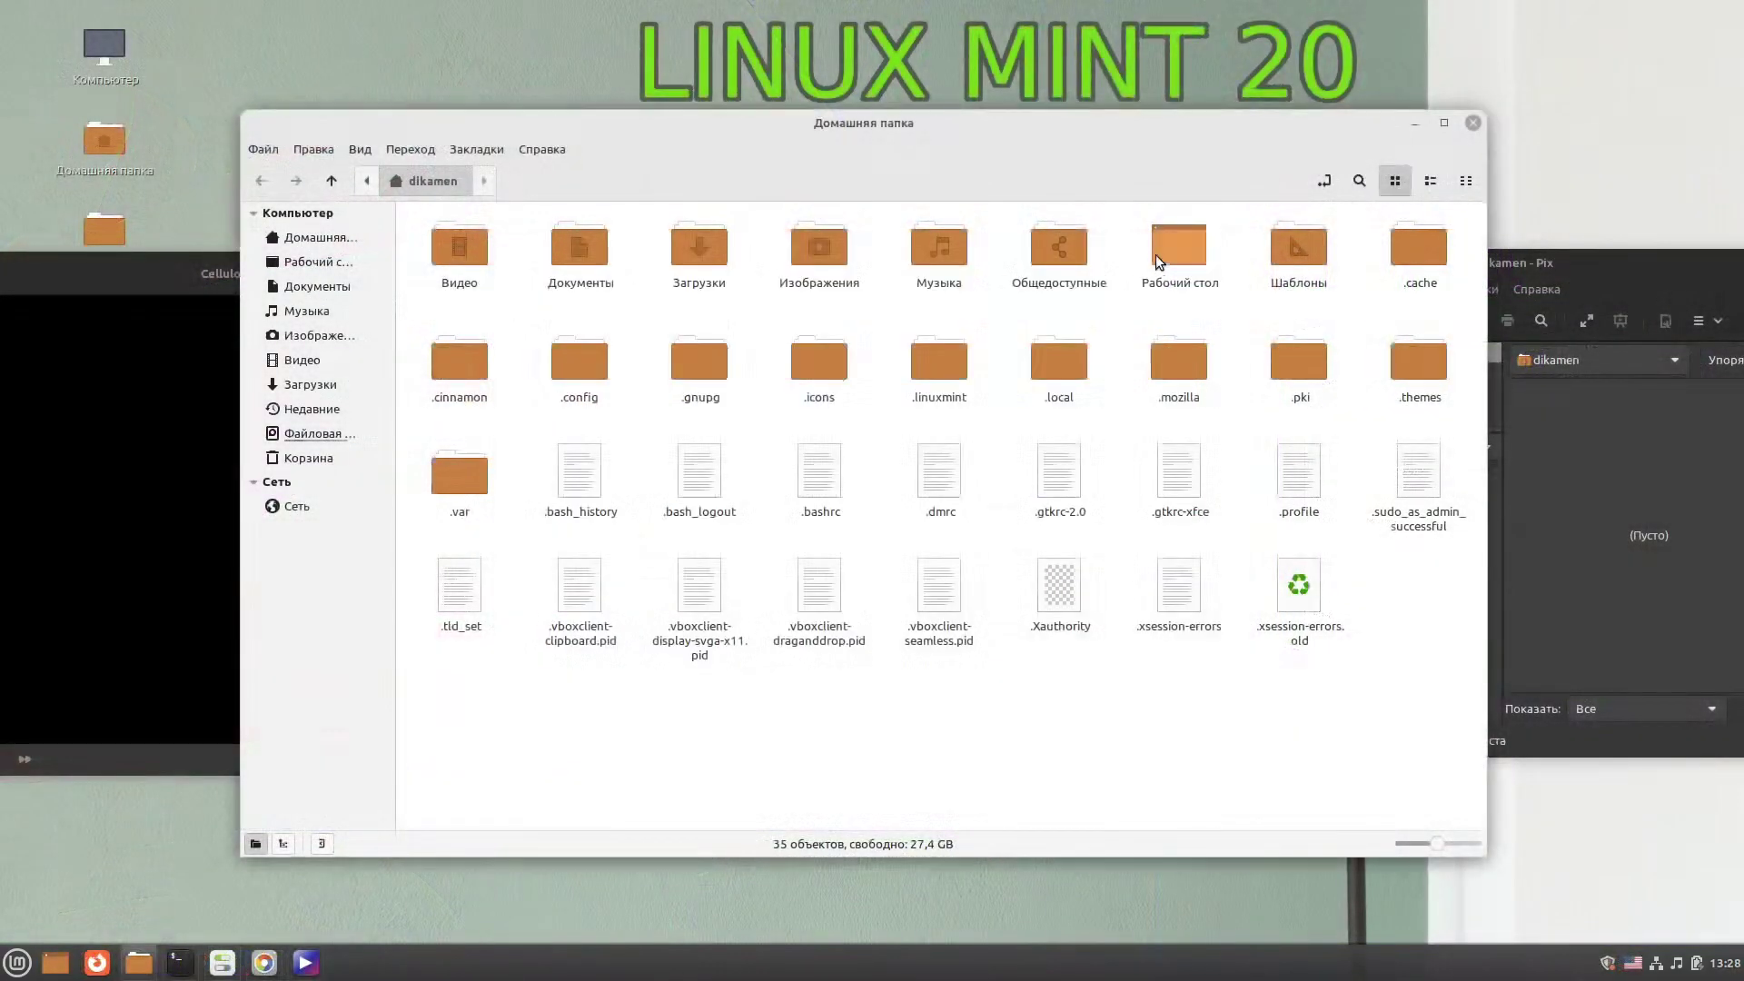
click(1417, 123)
click(1091, 286)
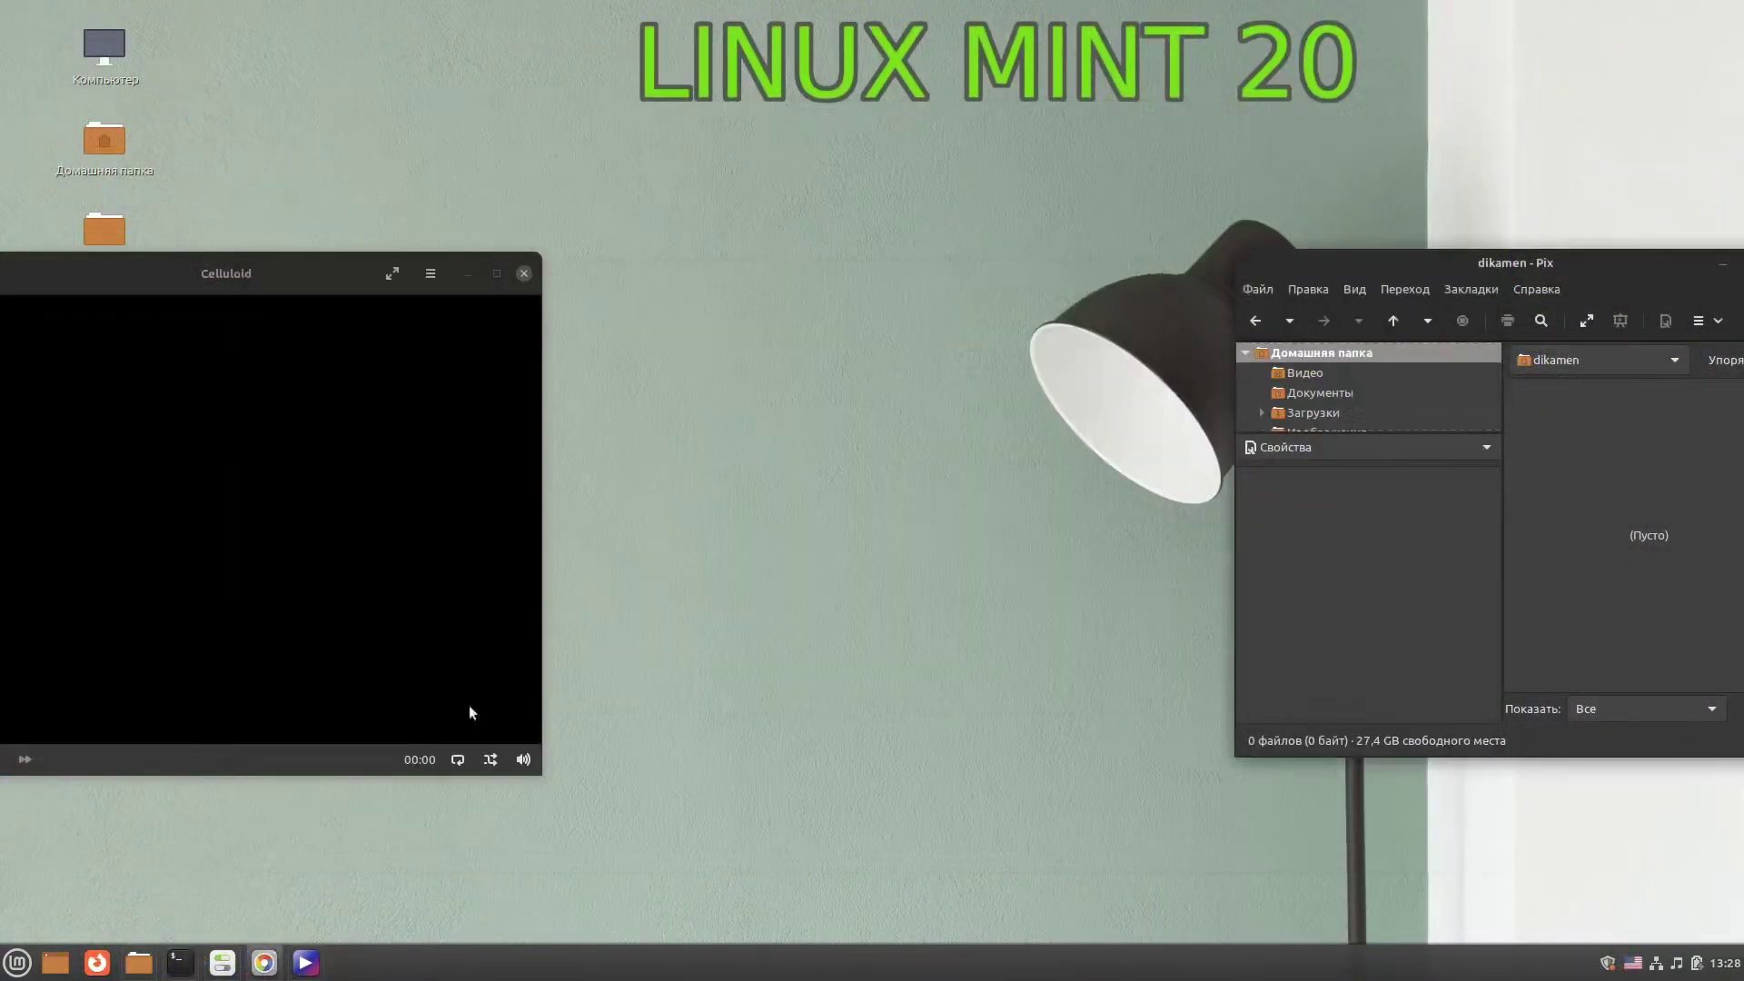
click(220, 976)
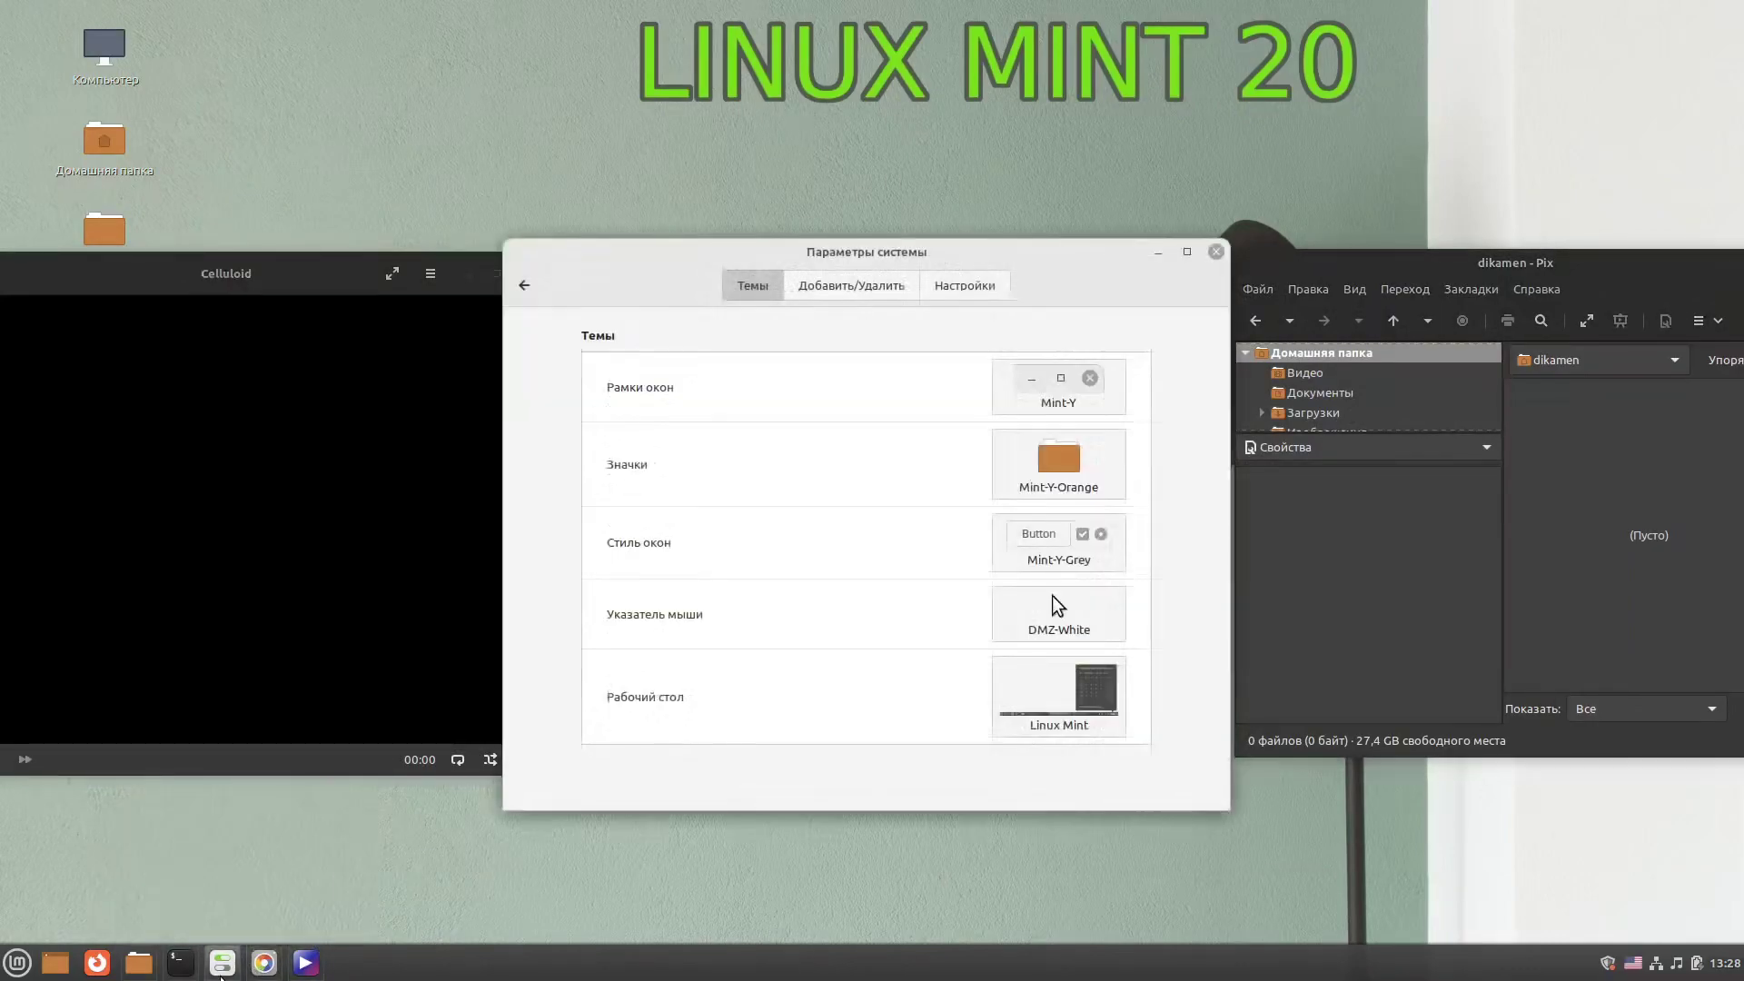
click(1158, 250)
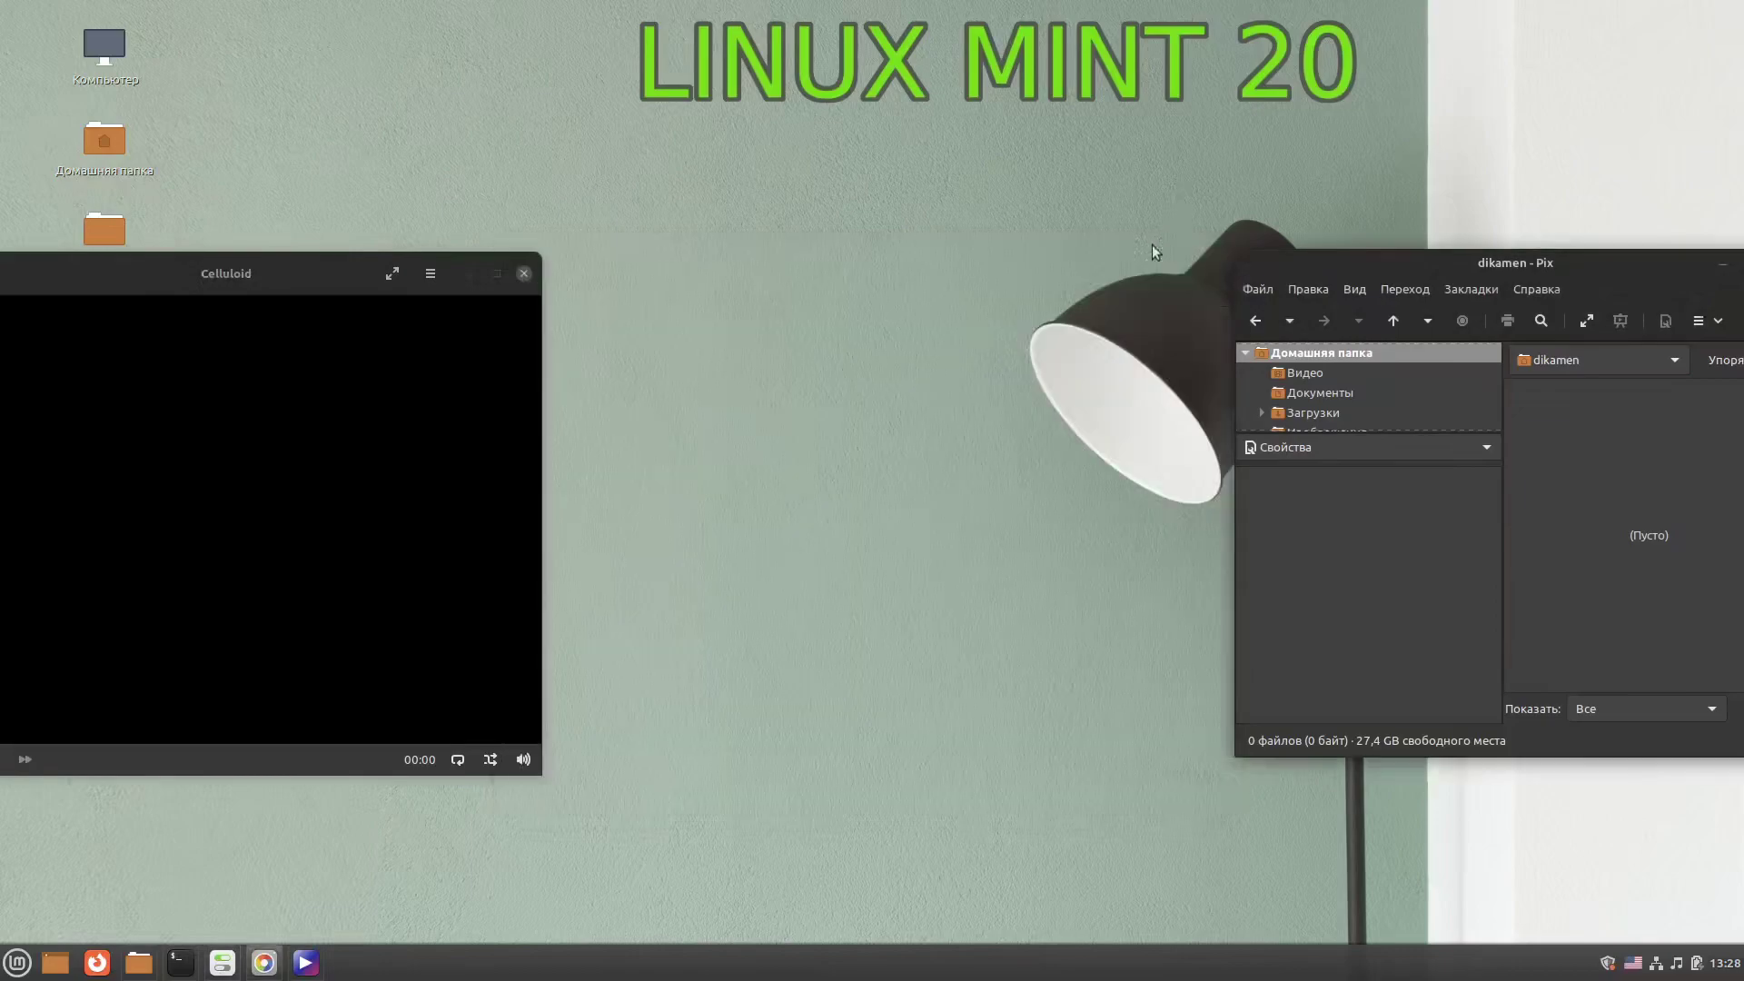
Step: Cycle through the open windows with the 3D window switcher in Linux Mint 20
key(alt+Tab)
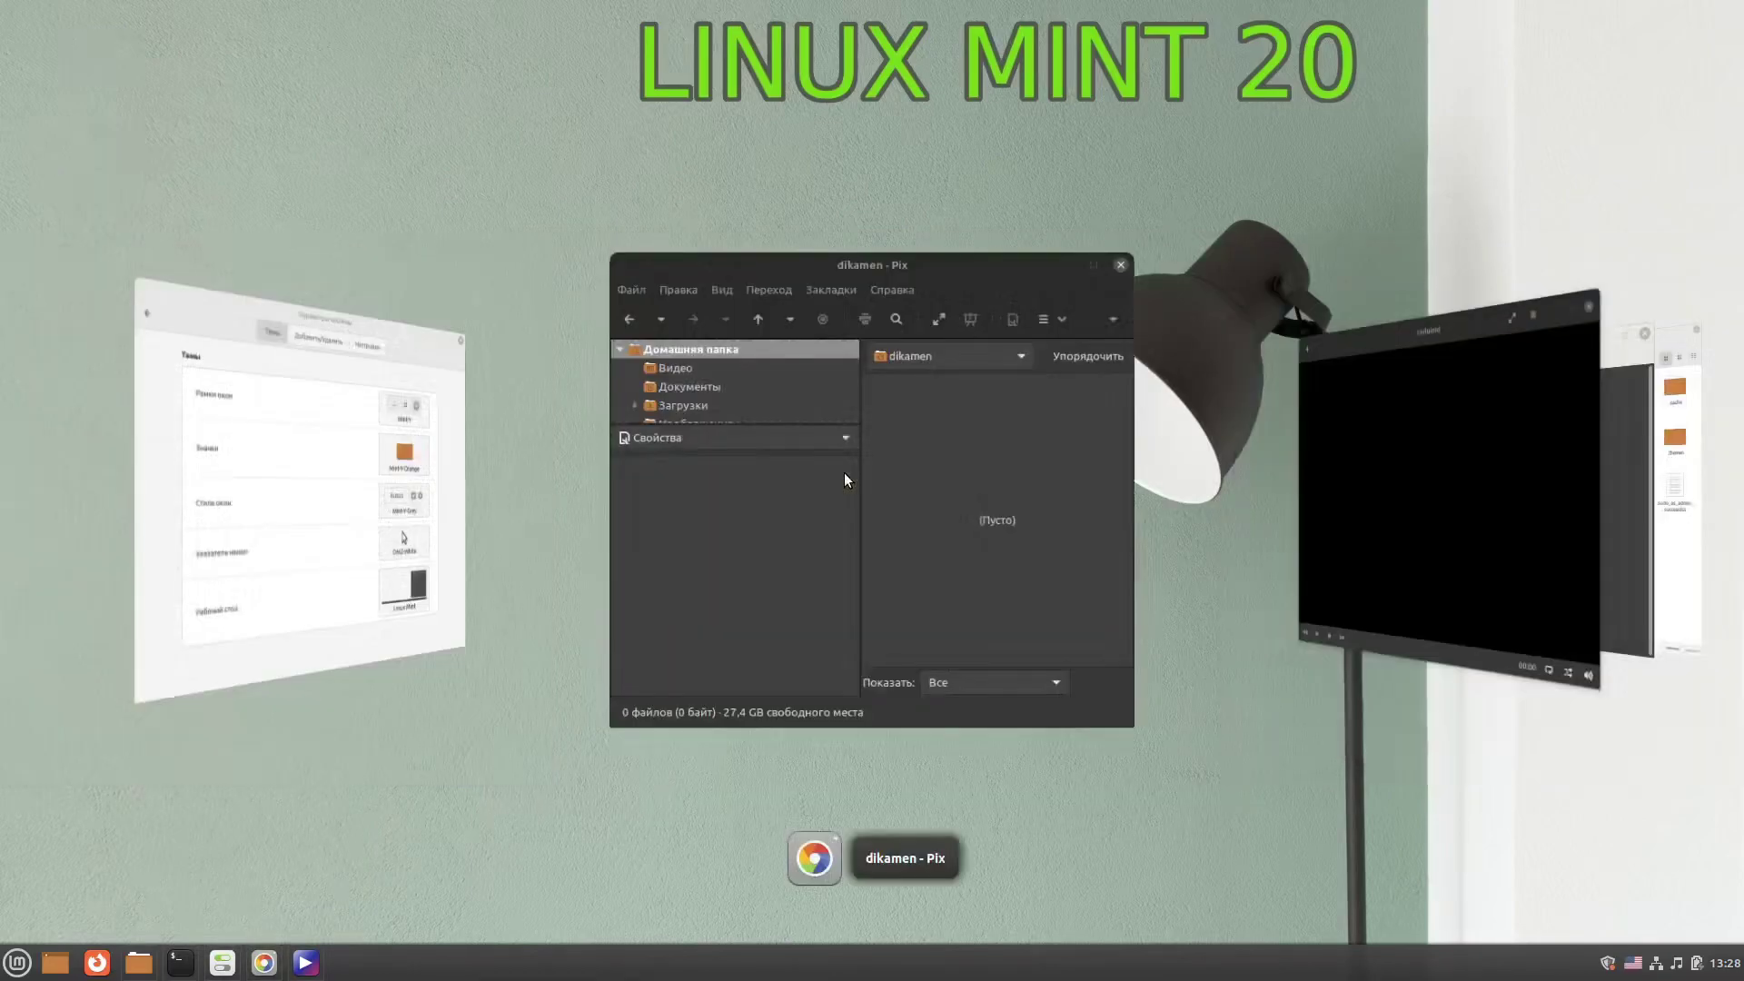
key(alt+Tab)
key(alt+Tab)
key(alt+Tab)
key(alt+Tab)
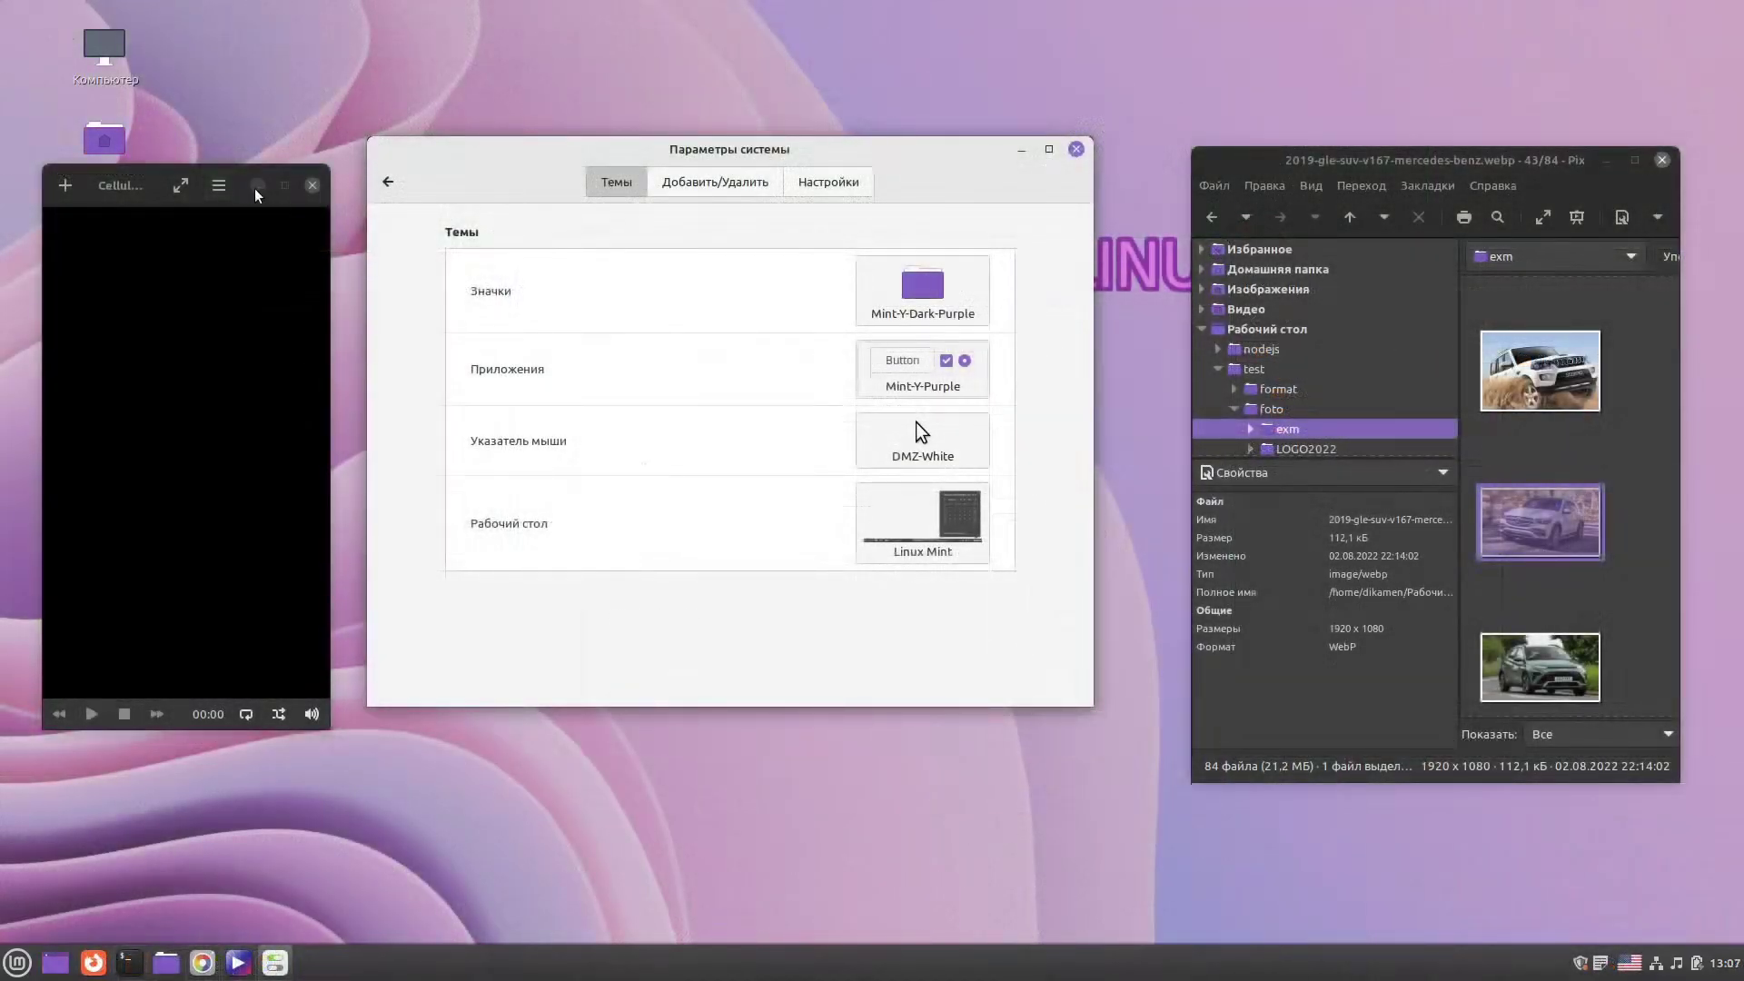
Step: Minimise the Celluloid window in Linux Mint 21
click(257, 186)
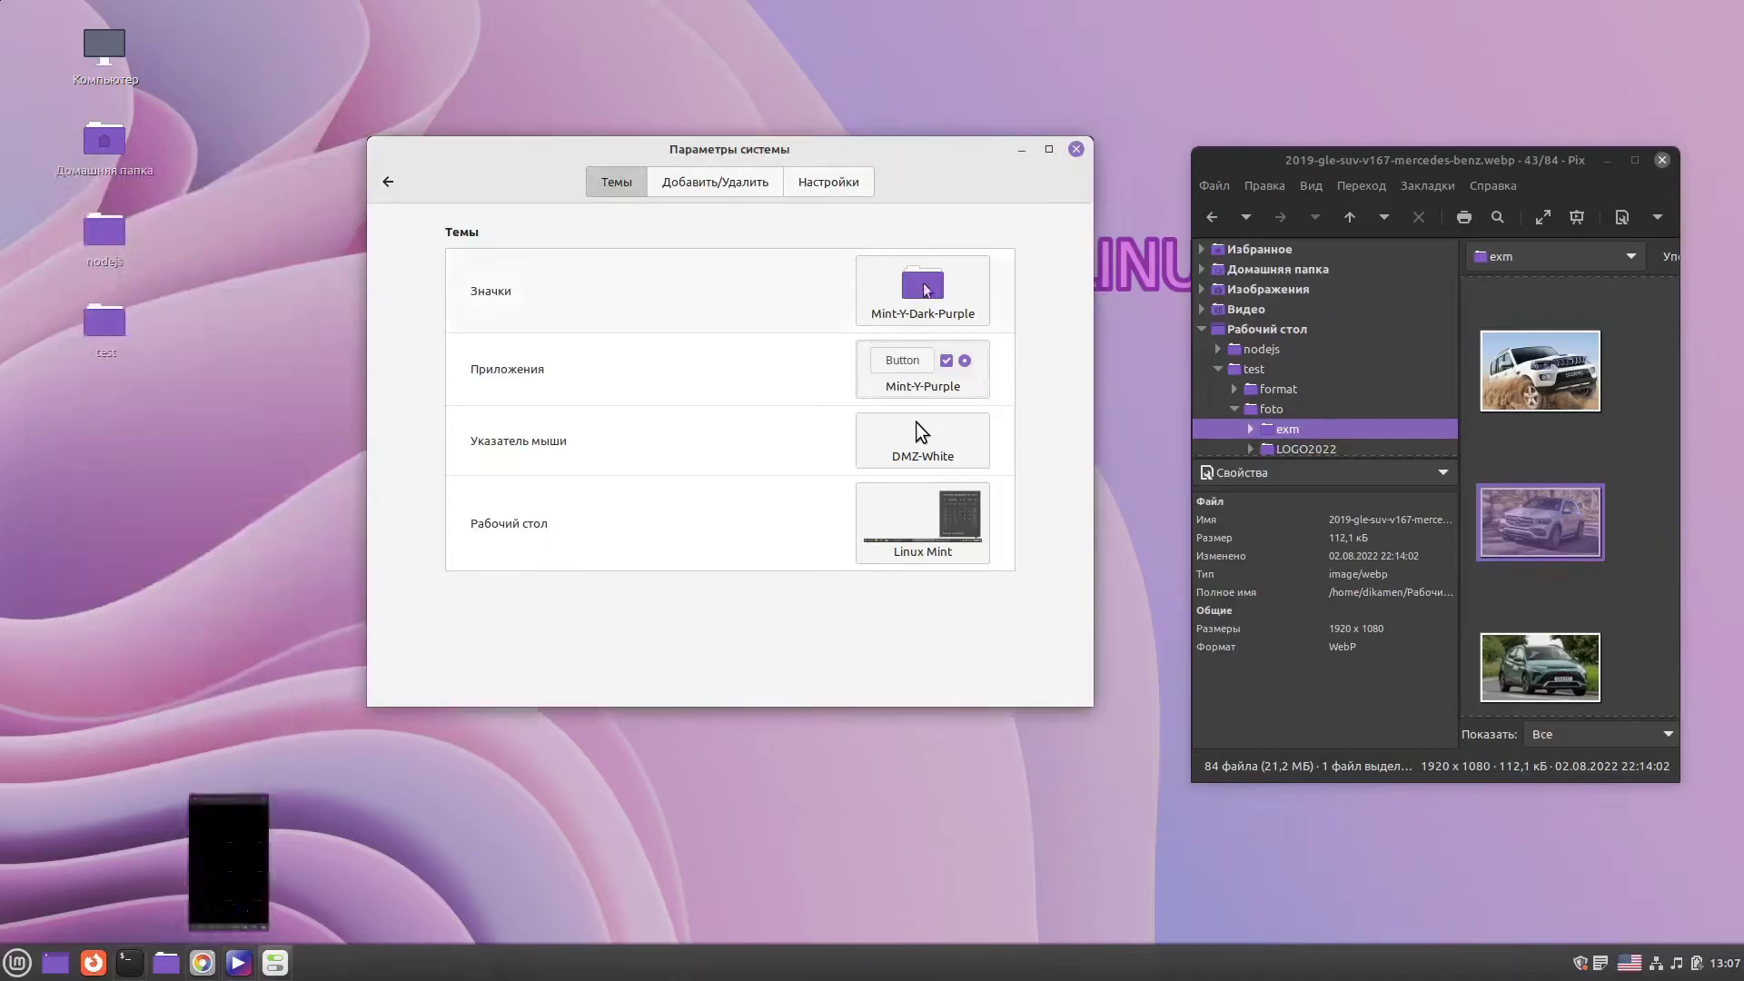
Step: Minimise the Pix and System Settings windows, and open the test folder from the desktop
click(1608, 160)
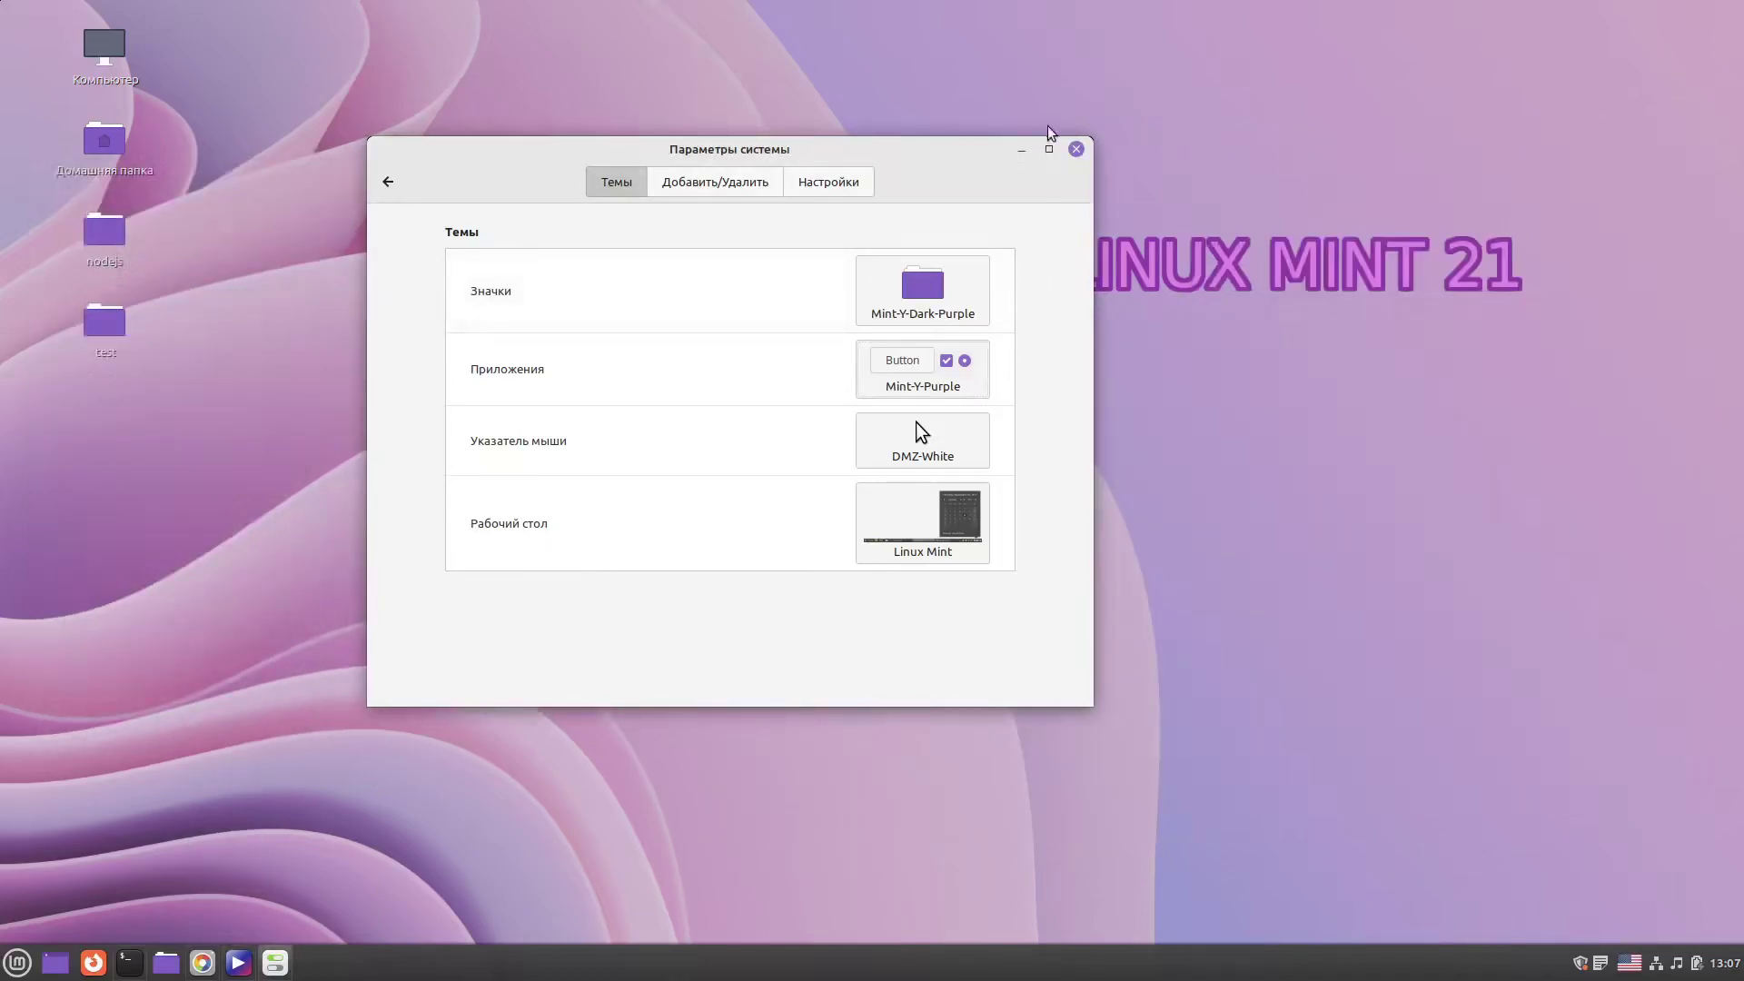
click(1022, 150)
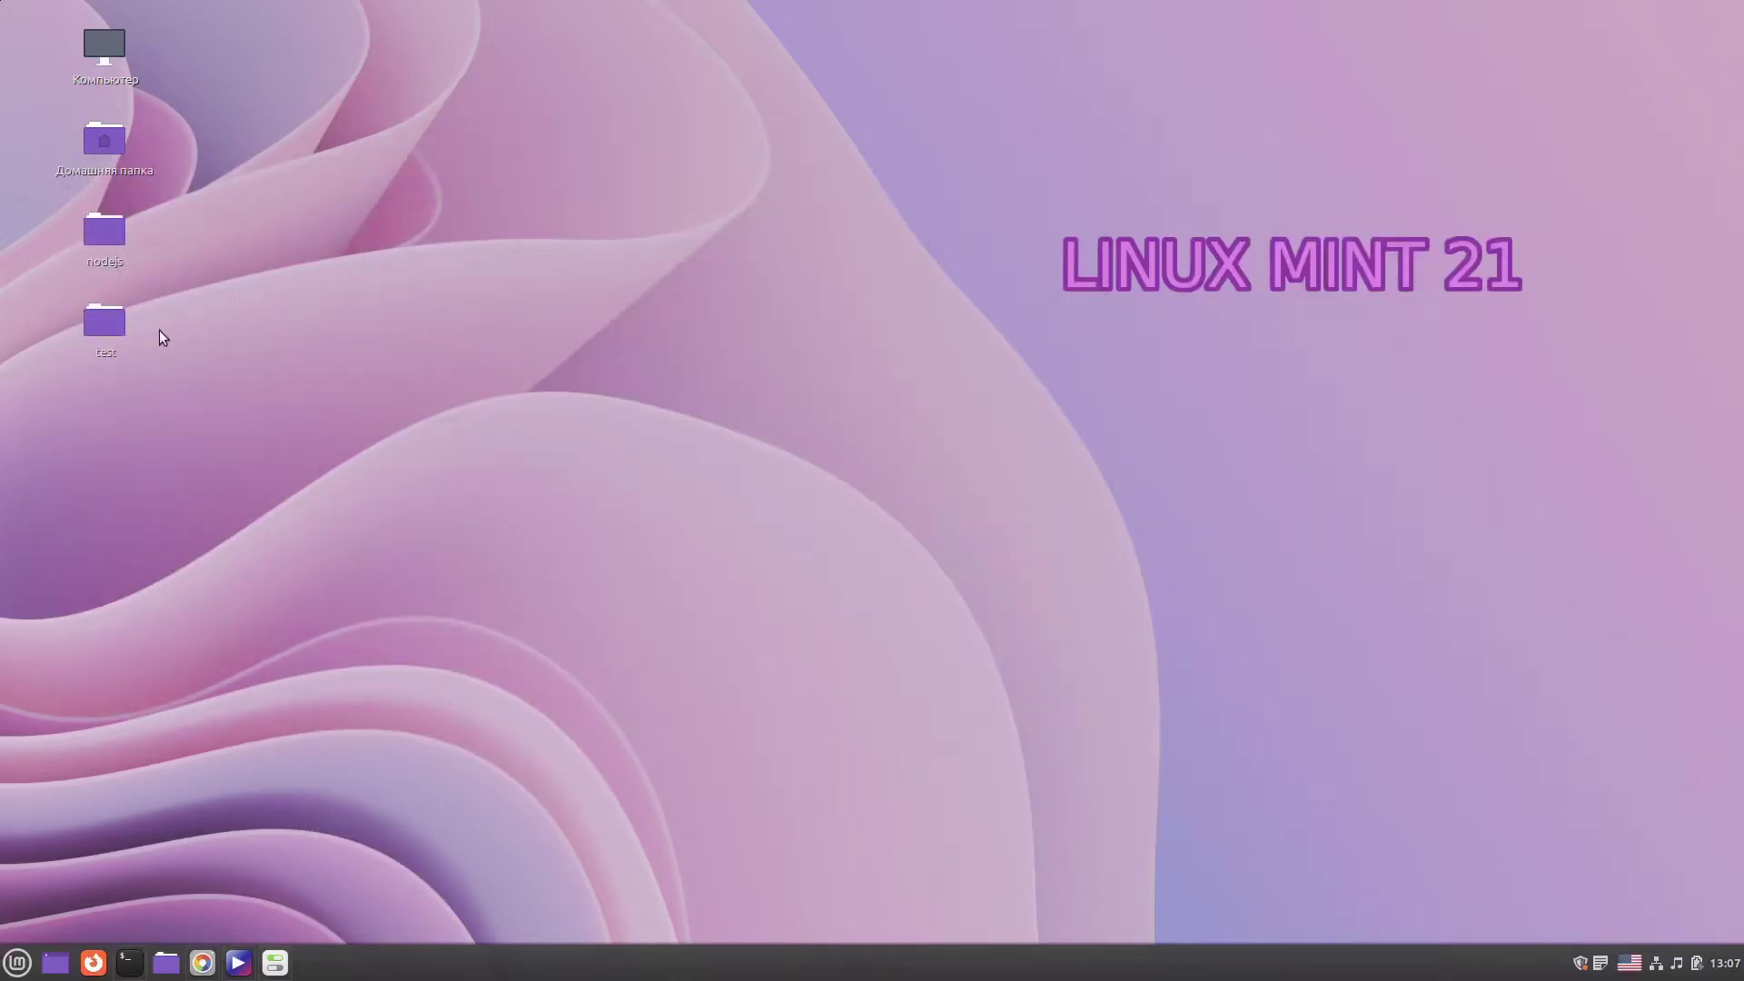
click(112, 328)
double_click(113, 328)
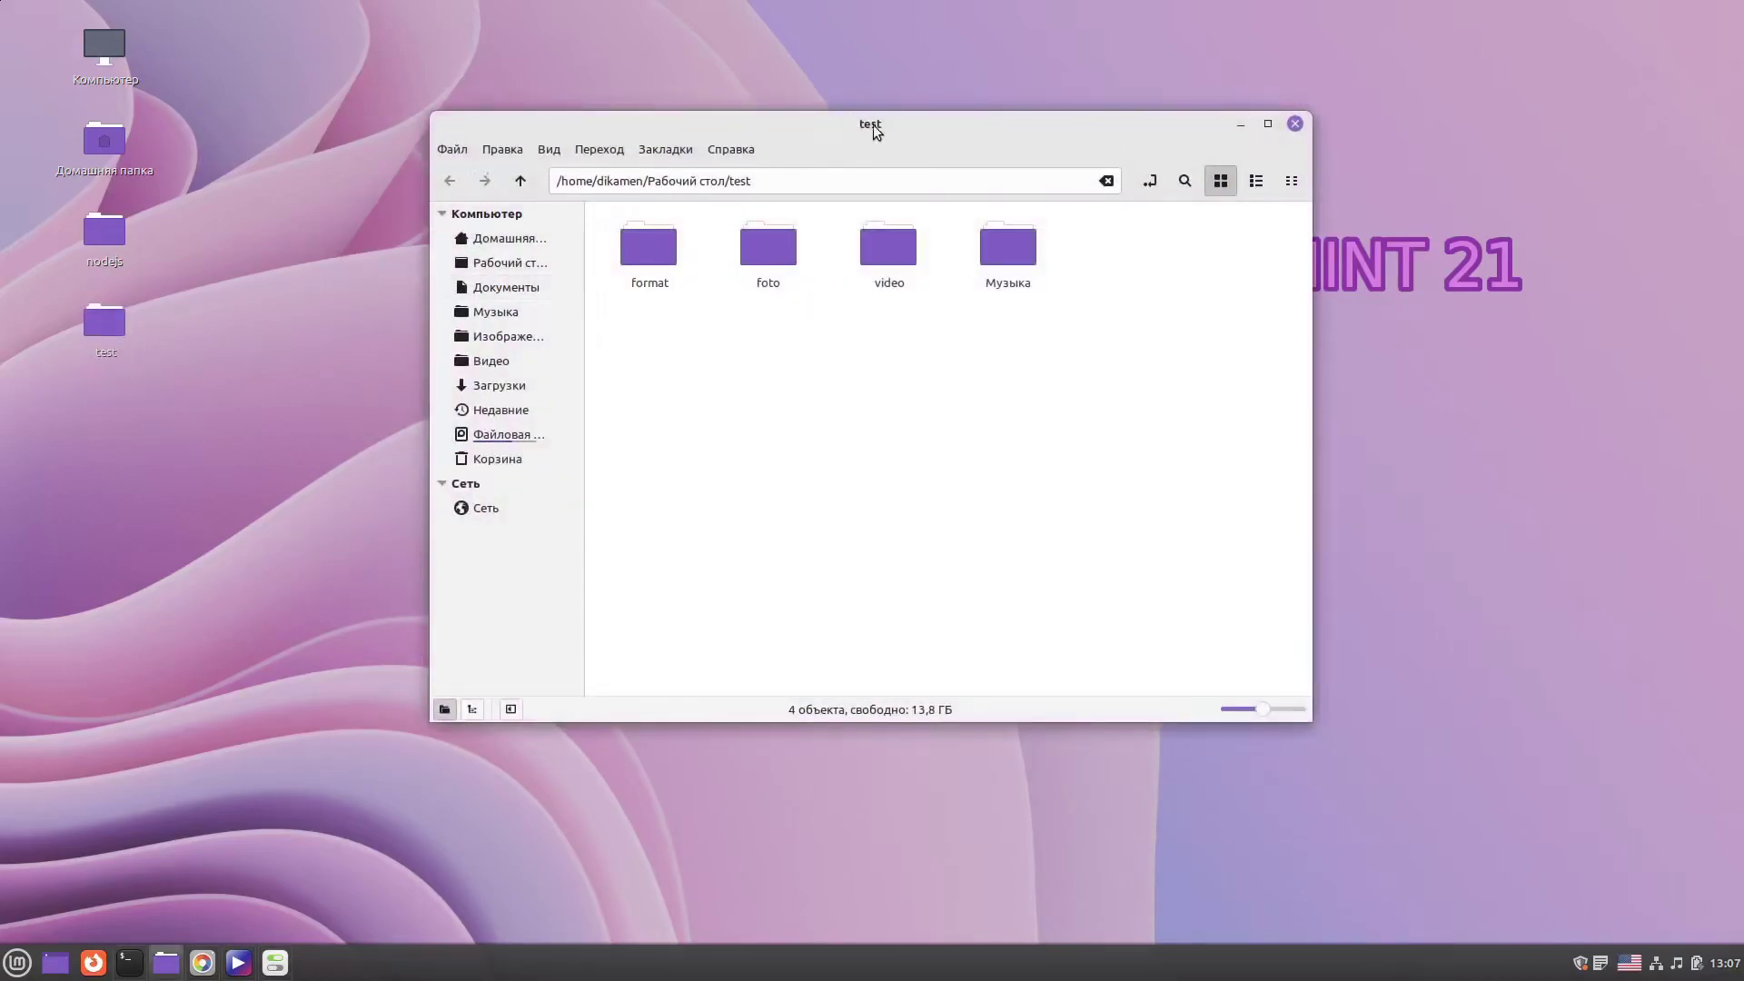
drag(863, 128, 775, 153)
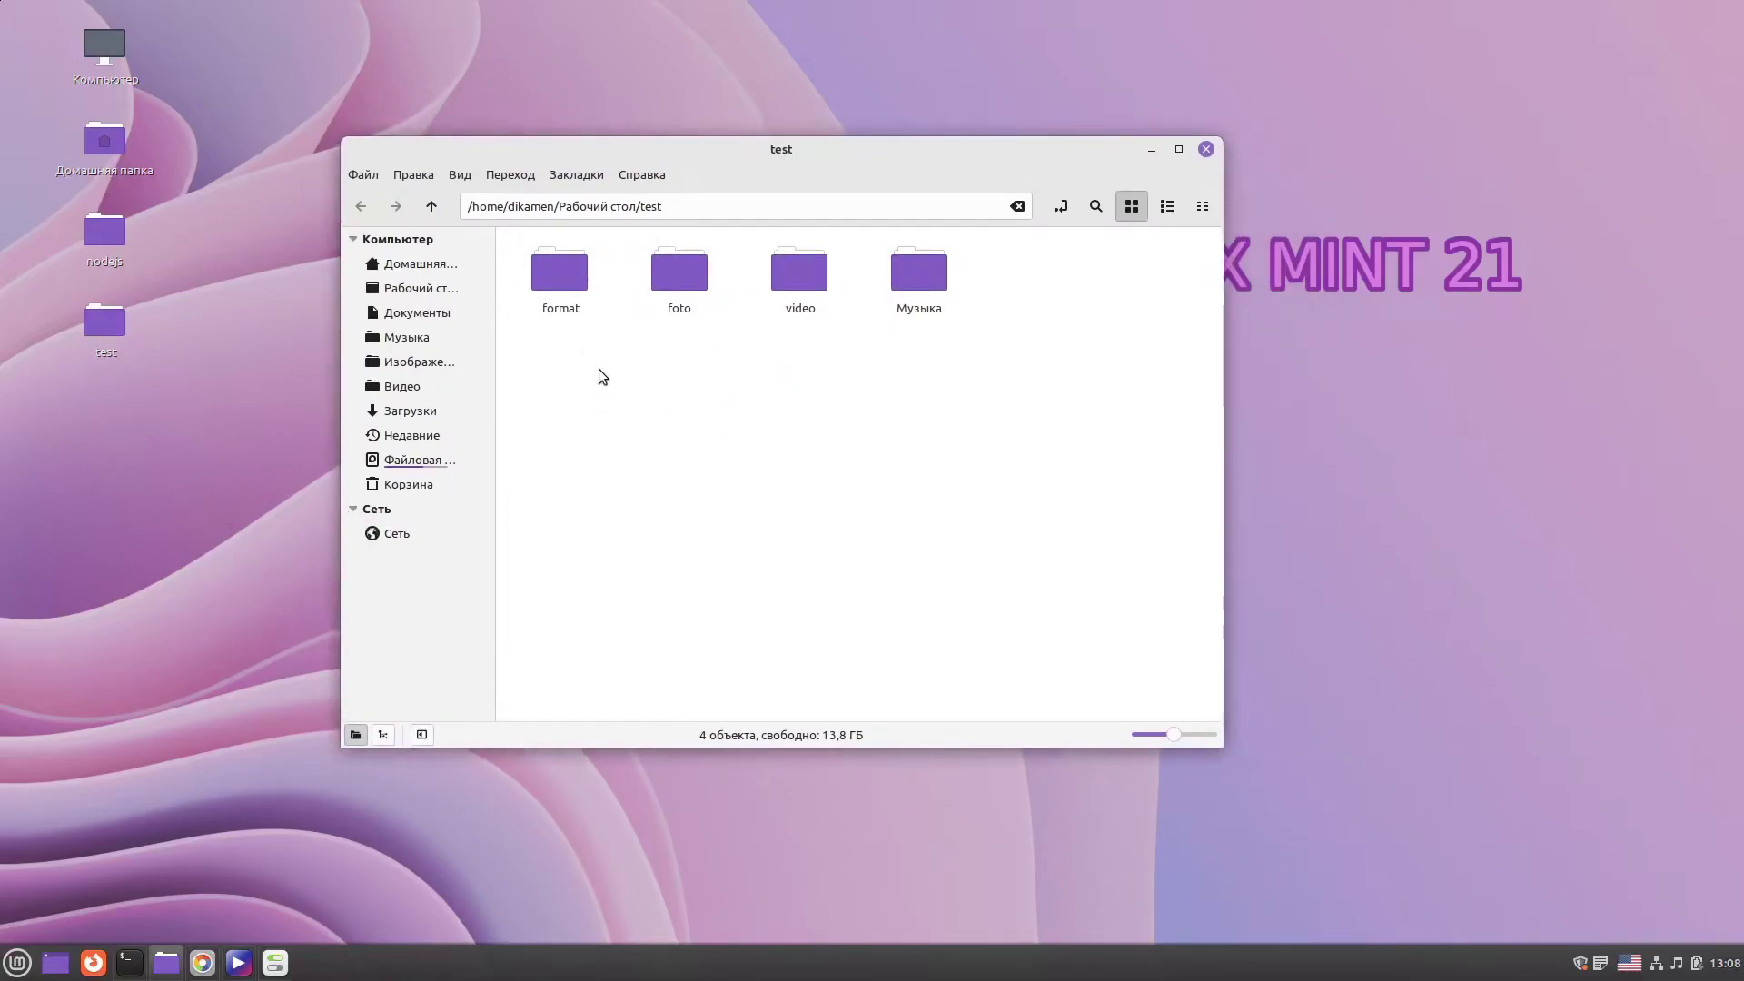
Step: Go to the foto/exm folder and open 2017-scorpio-facelift-2017-mahindra.webp in the image viewer through Open With
double_click(679, 276)
double_click(563, 270)
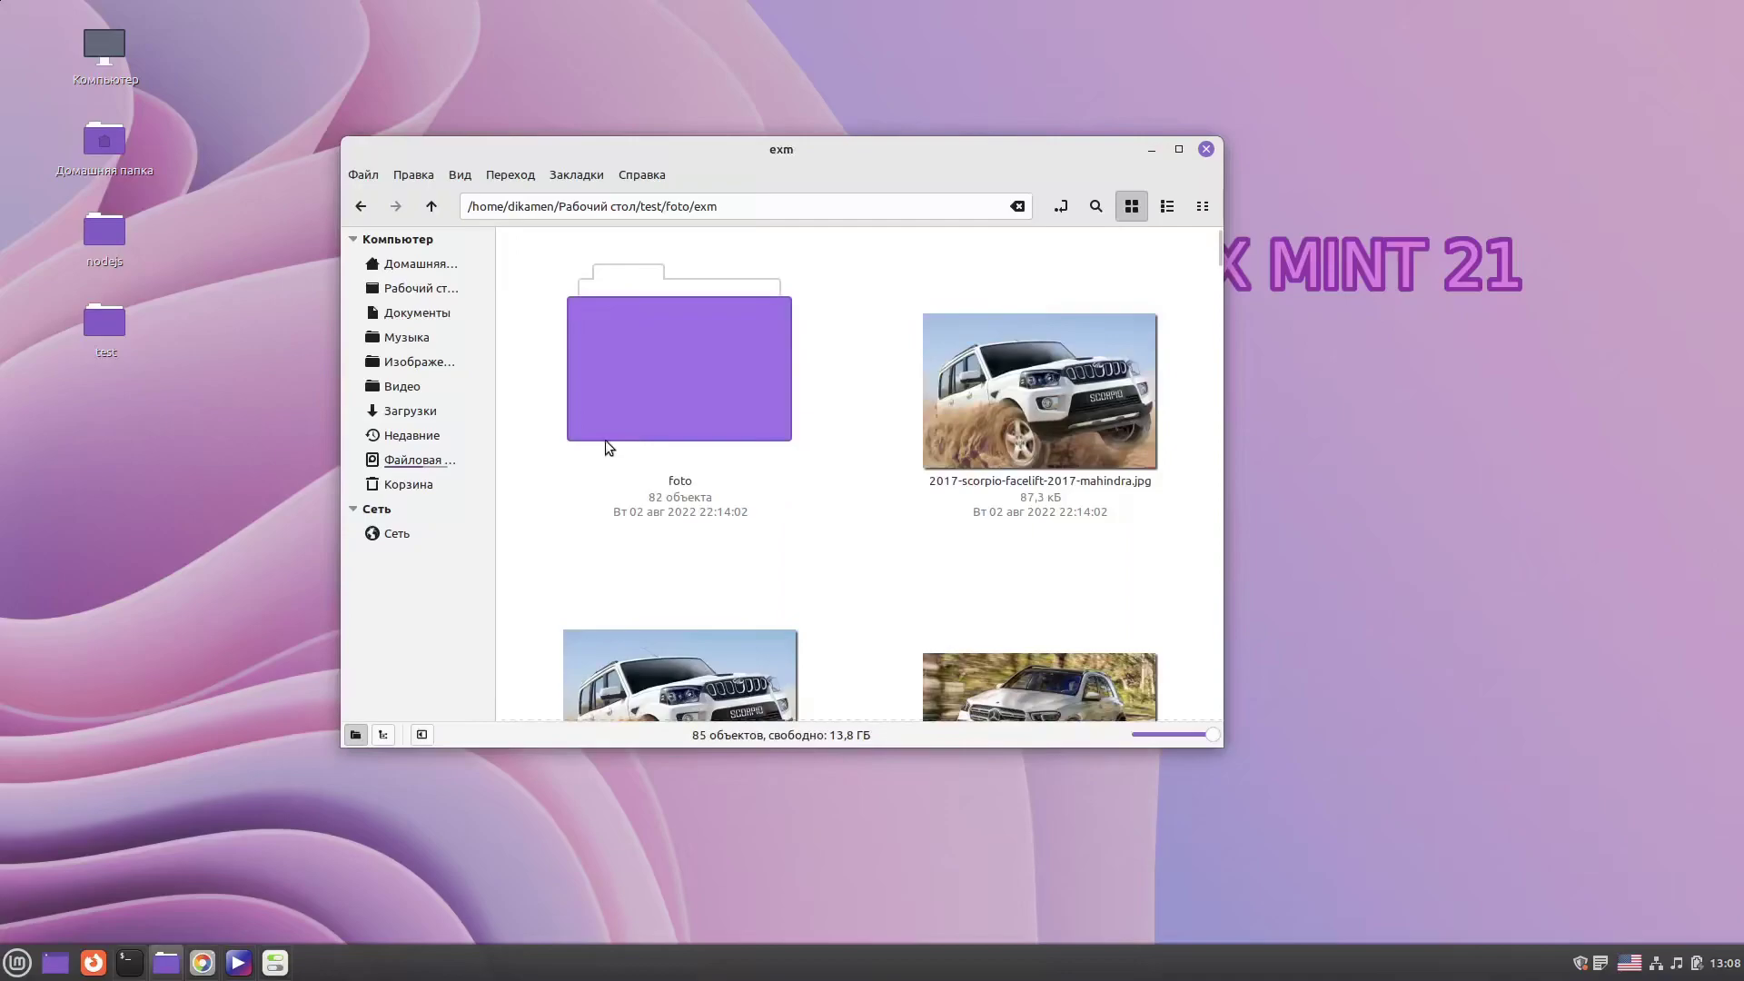
scroll(606, 439, down, 4)
right_click(652, 396)
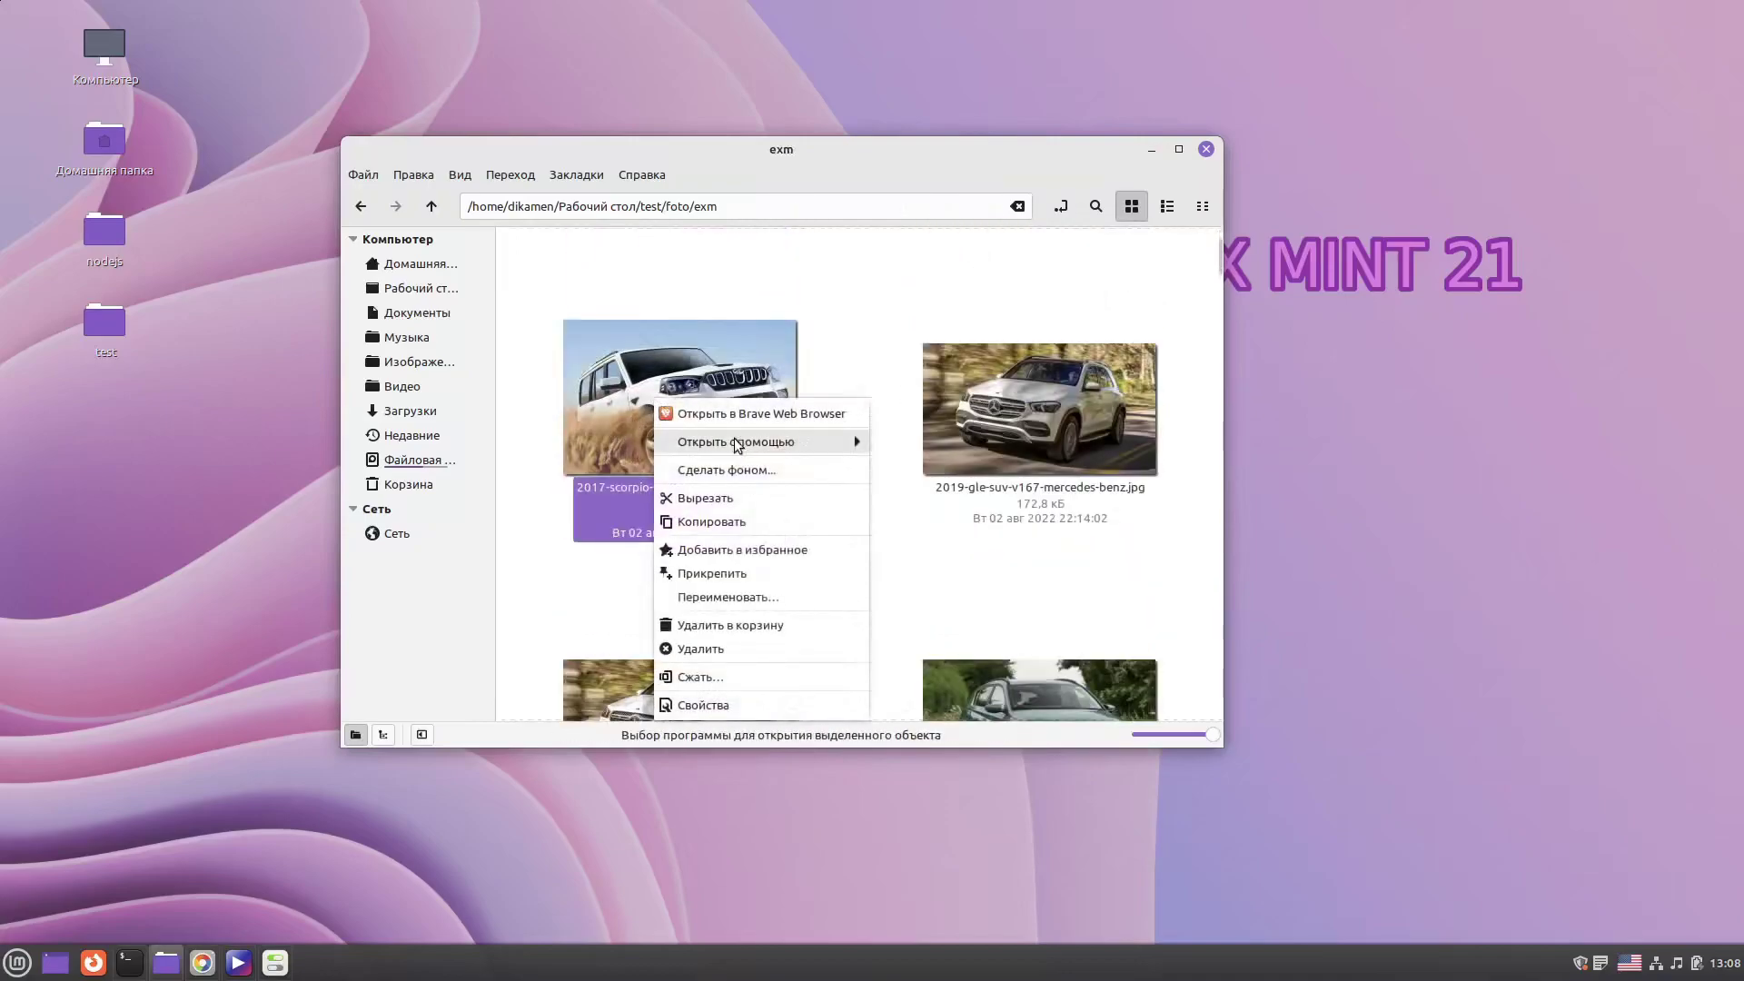
mouse_move(799, 442)
click(933, 489)
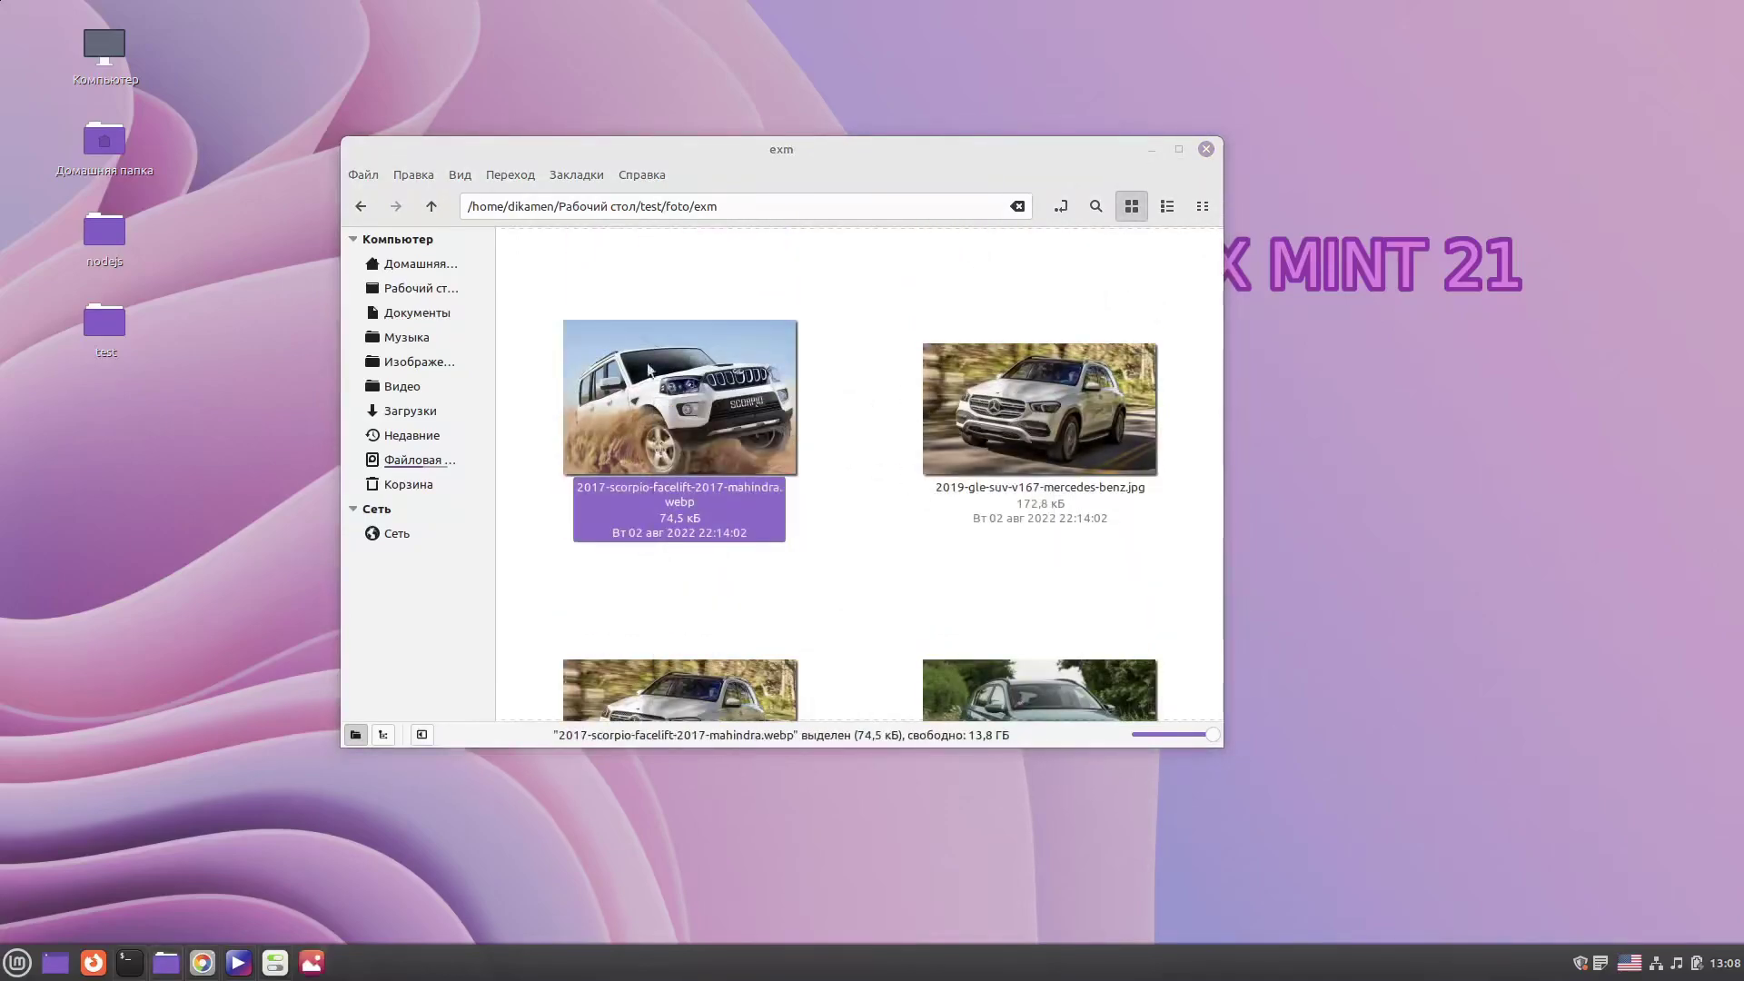
drag(811, 200, 581, 141)
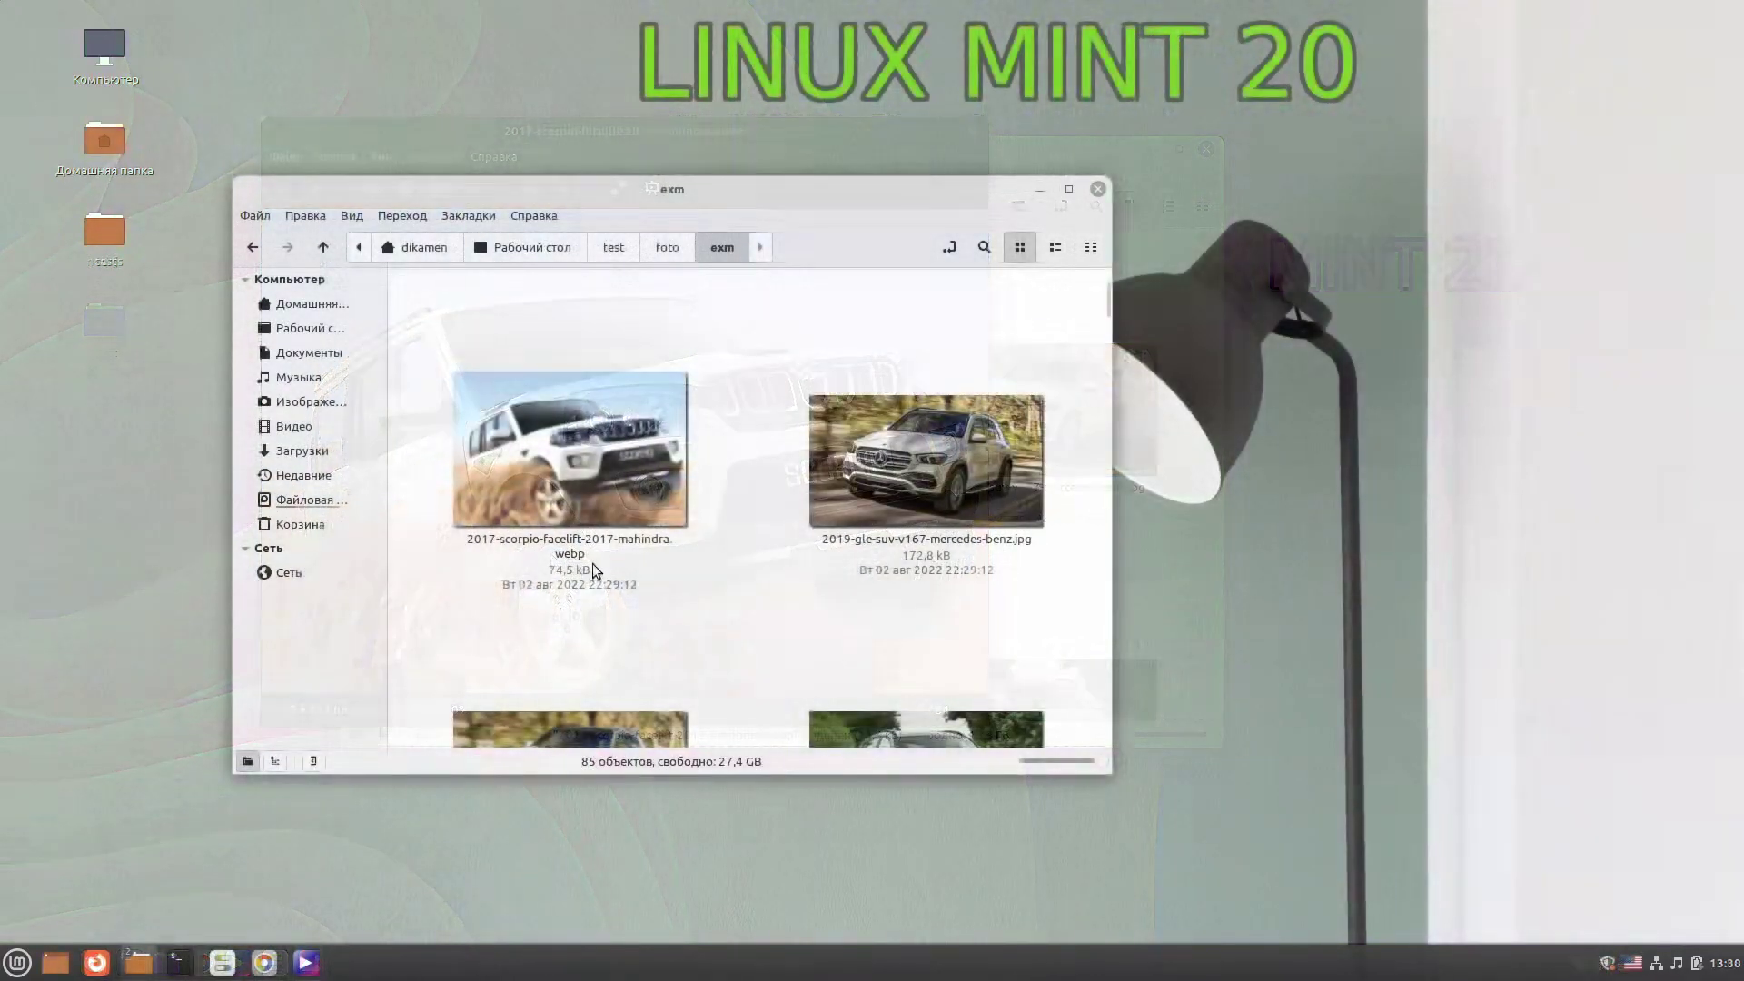
Step: Try to open 2017-scorpio-facelift-2017-mahindra.webp from the exm folder in Linux Mint 20
click(621, 560)
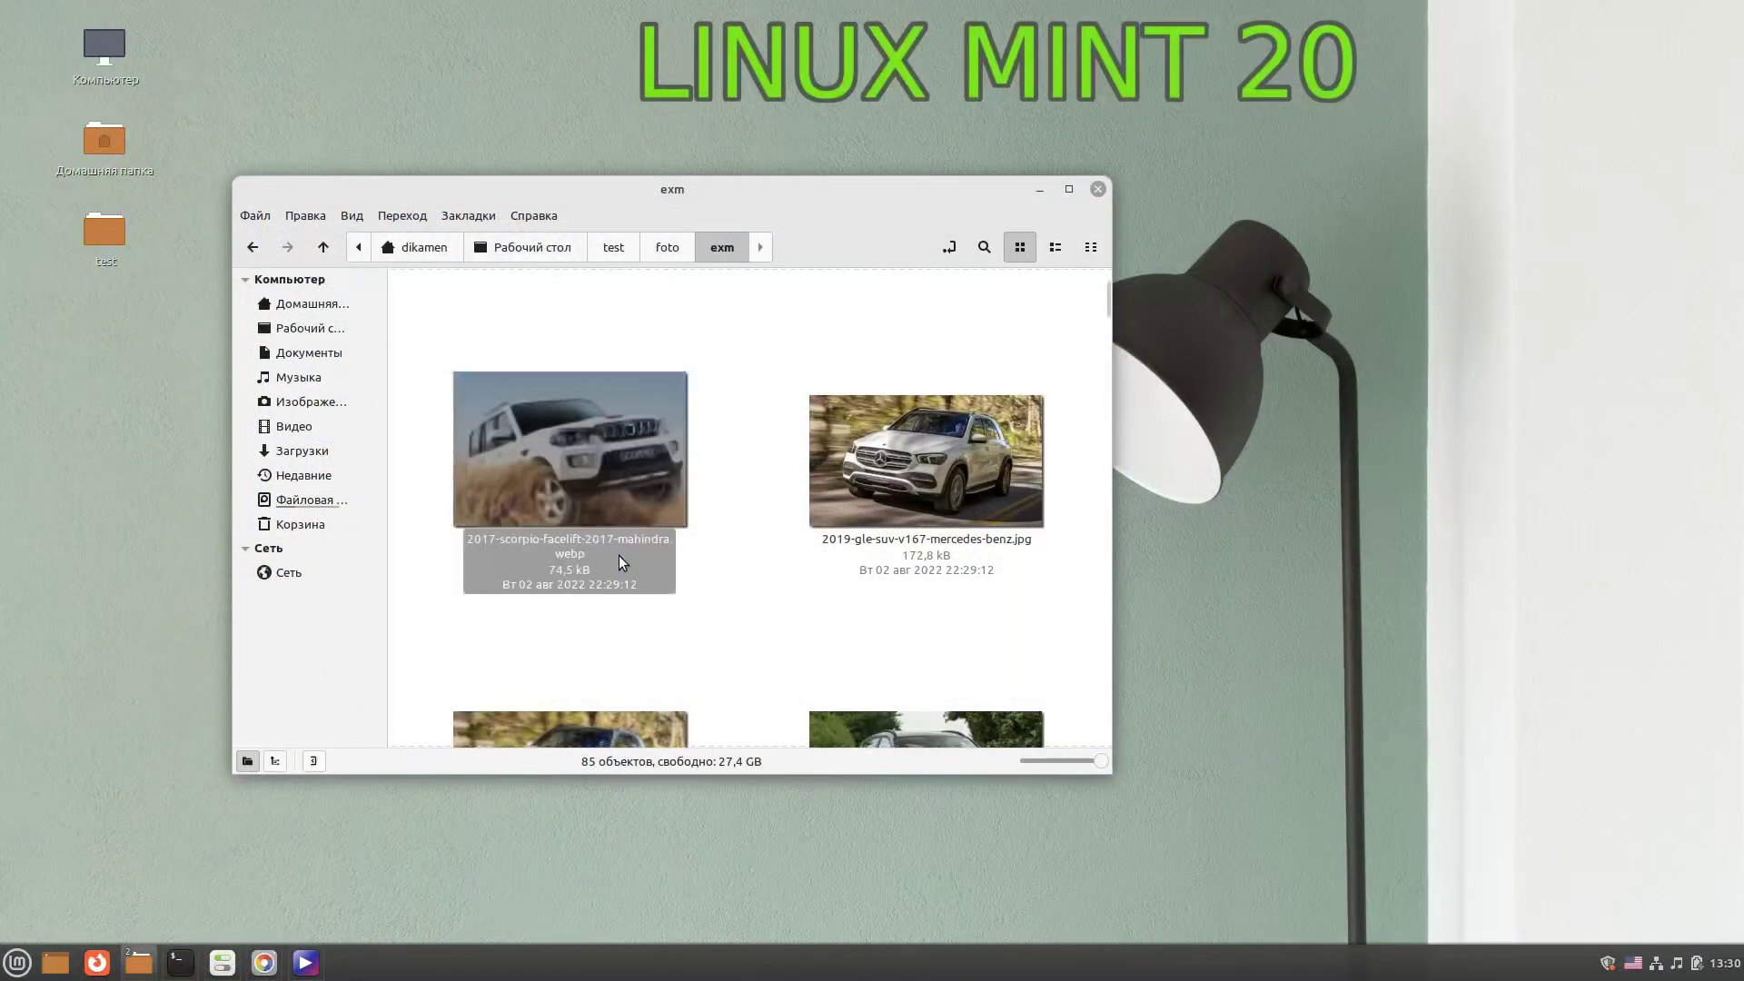
right_click(604, 465)
click(660, 477)
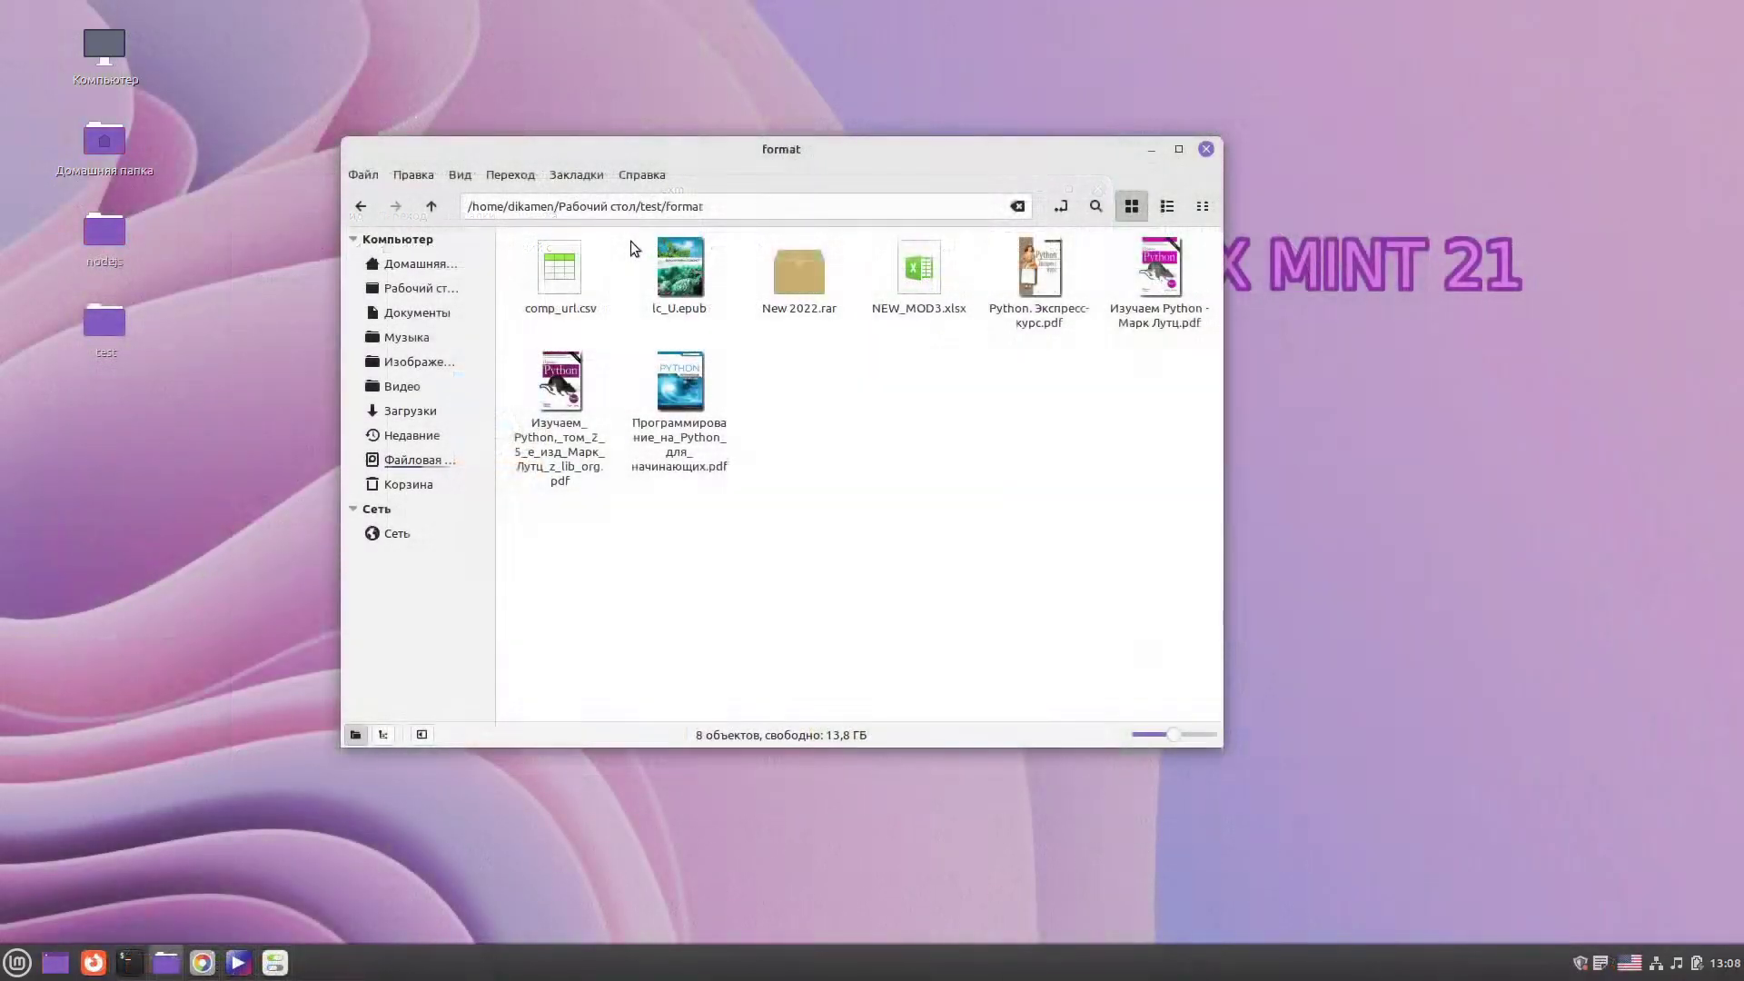
Step: Compare the lc_U.epub thumbnail in the format folder between Linux Mint 21 and Linux Mint 20
mouse_move(630, 242)
mouse_down()
mouse_move(669, 321)
mouse_move(744, 325)
mouse_move(628, 237)
mouse_up()
click(734, 343)
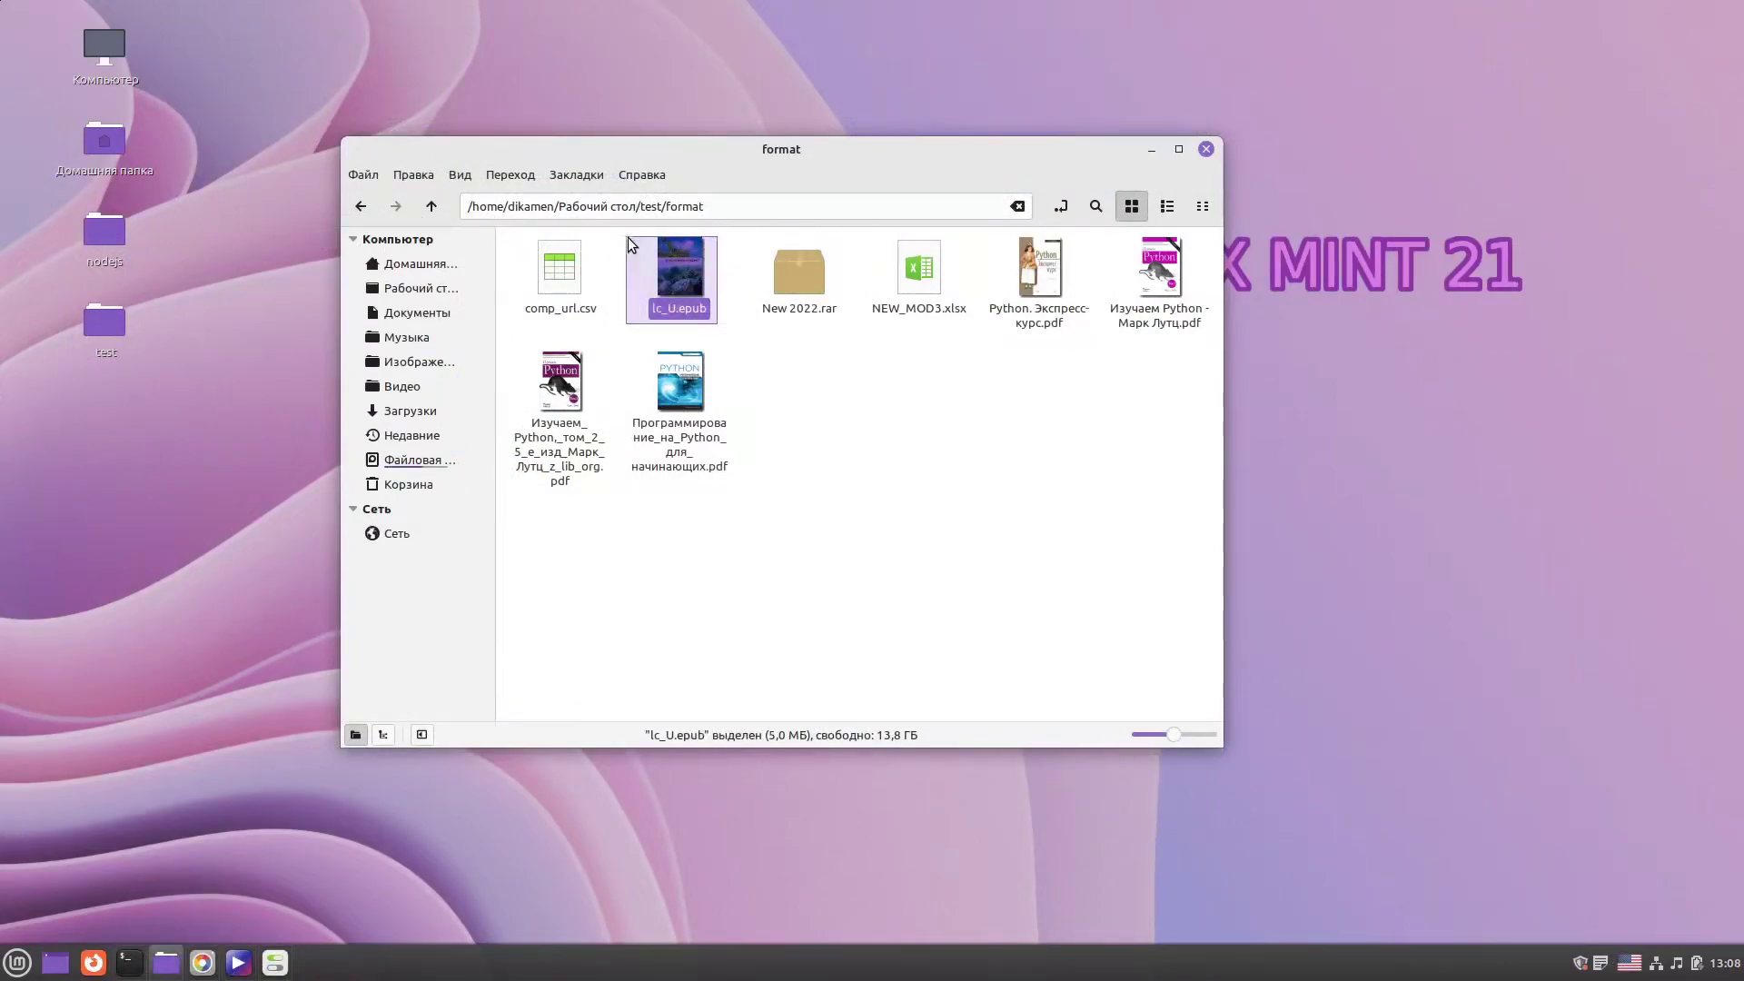
click(826, 449)
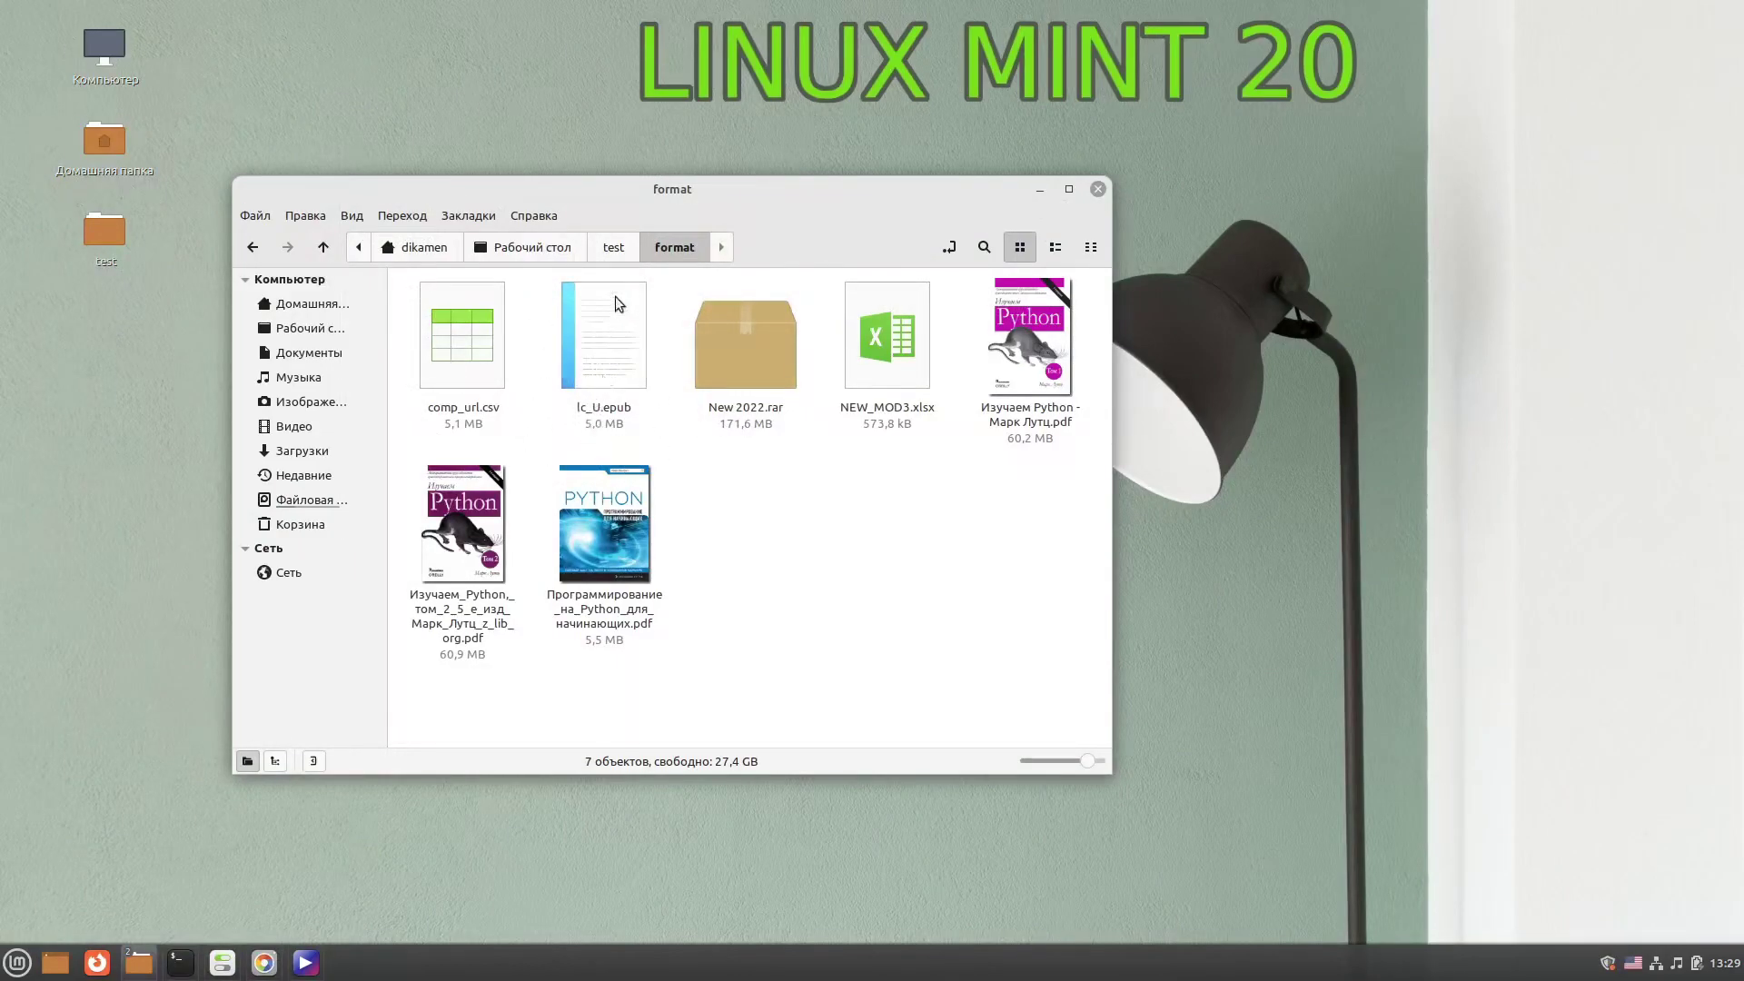
click(614, 247)
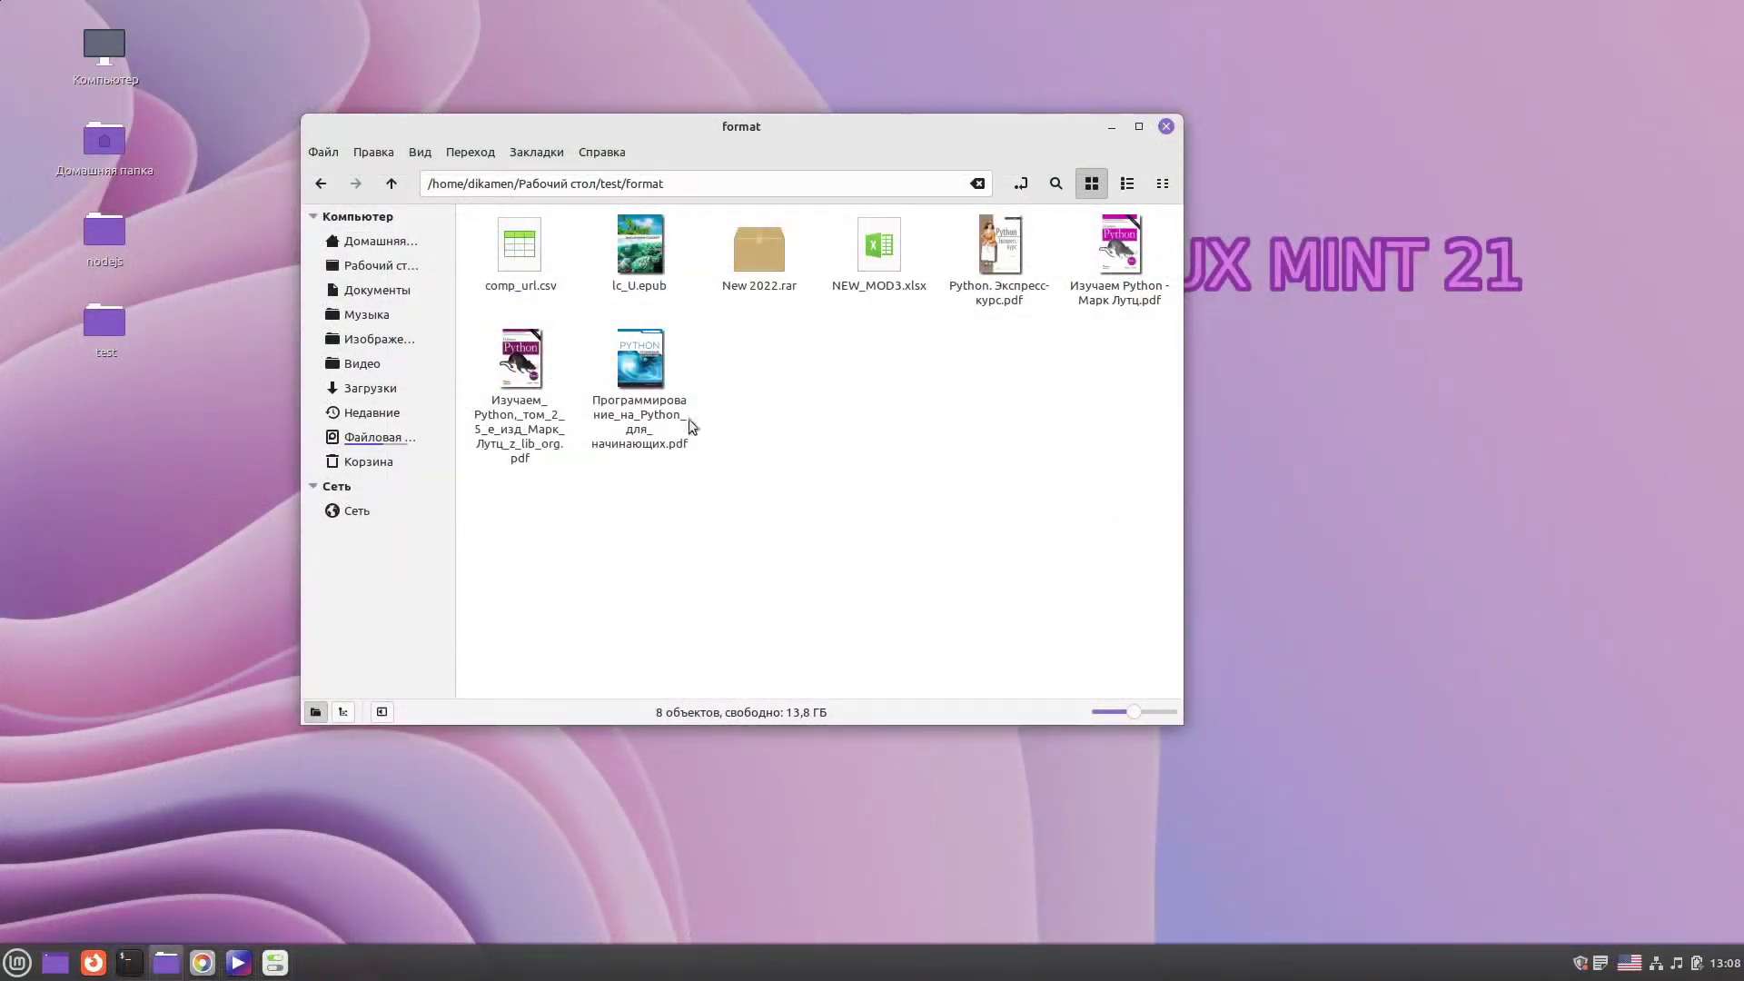
Step: Select lc_U.epub in the format folder in Linux Mint 21 to point out its cover thumbnail
drag(593, 227, 663, 338)
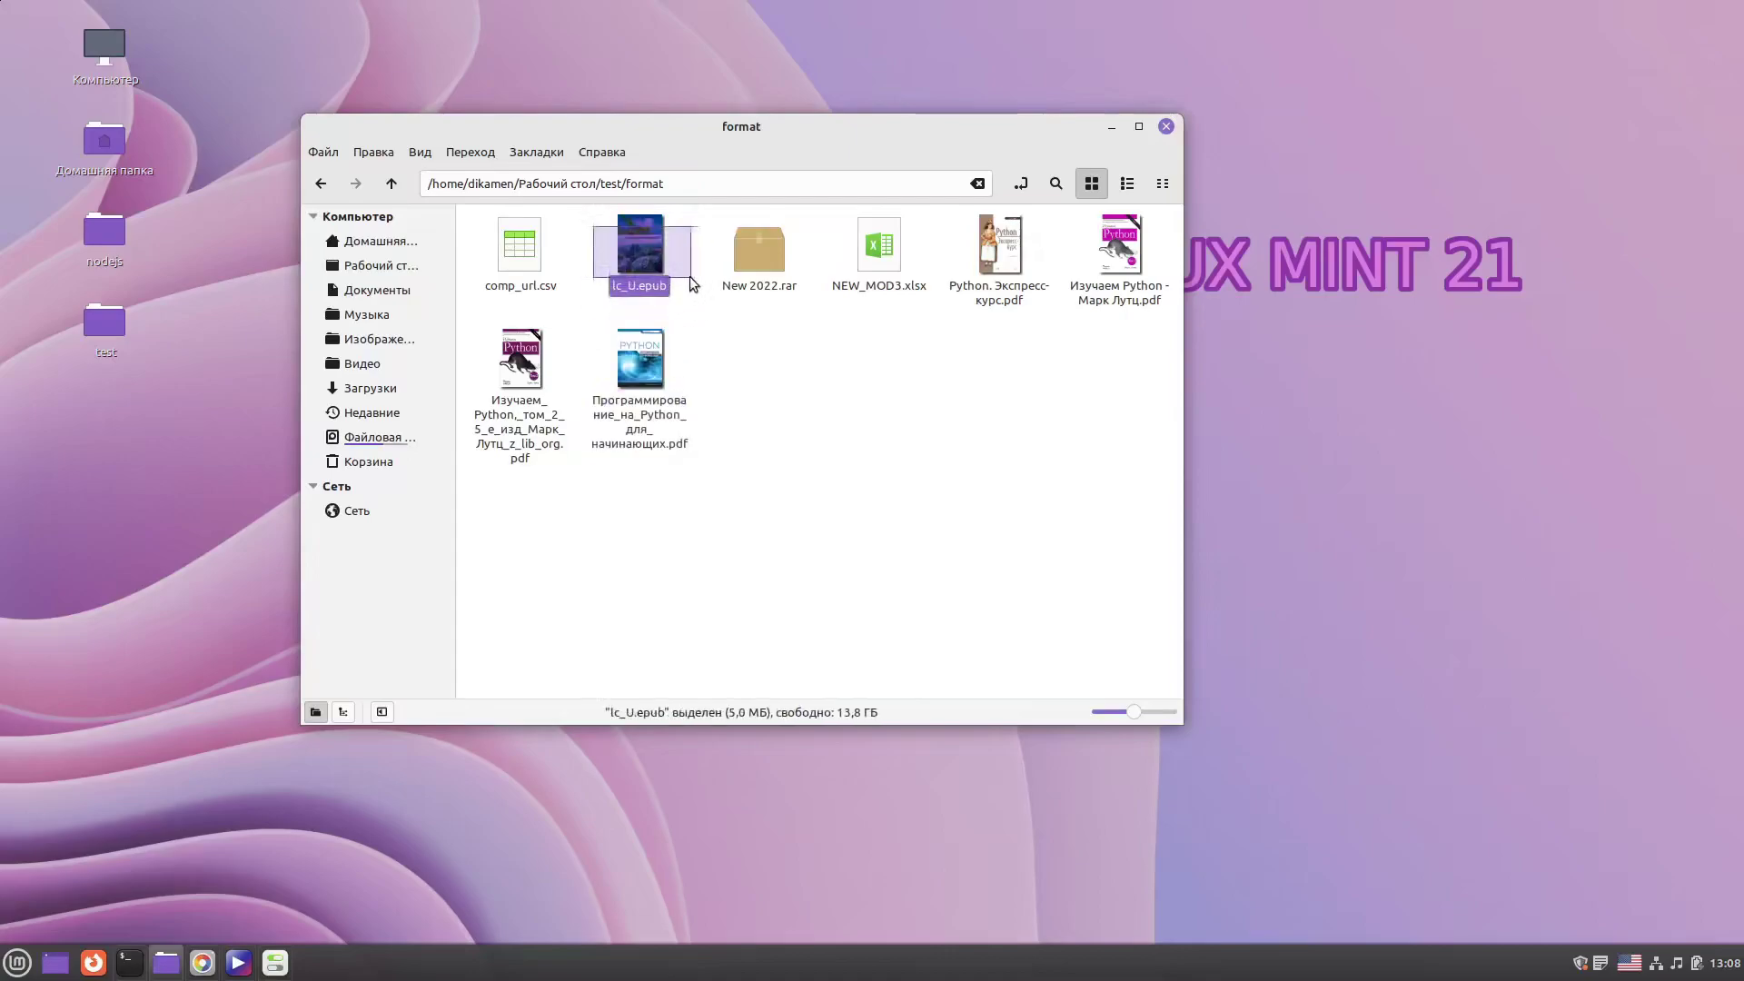
click(946, 427)
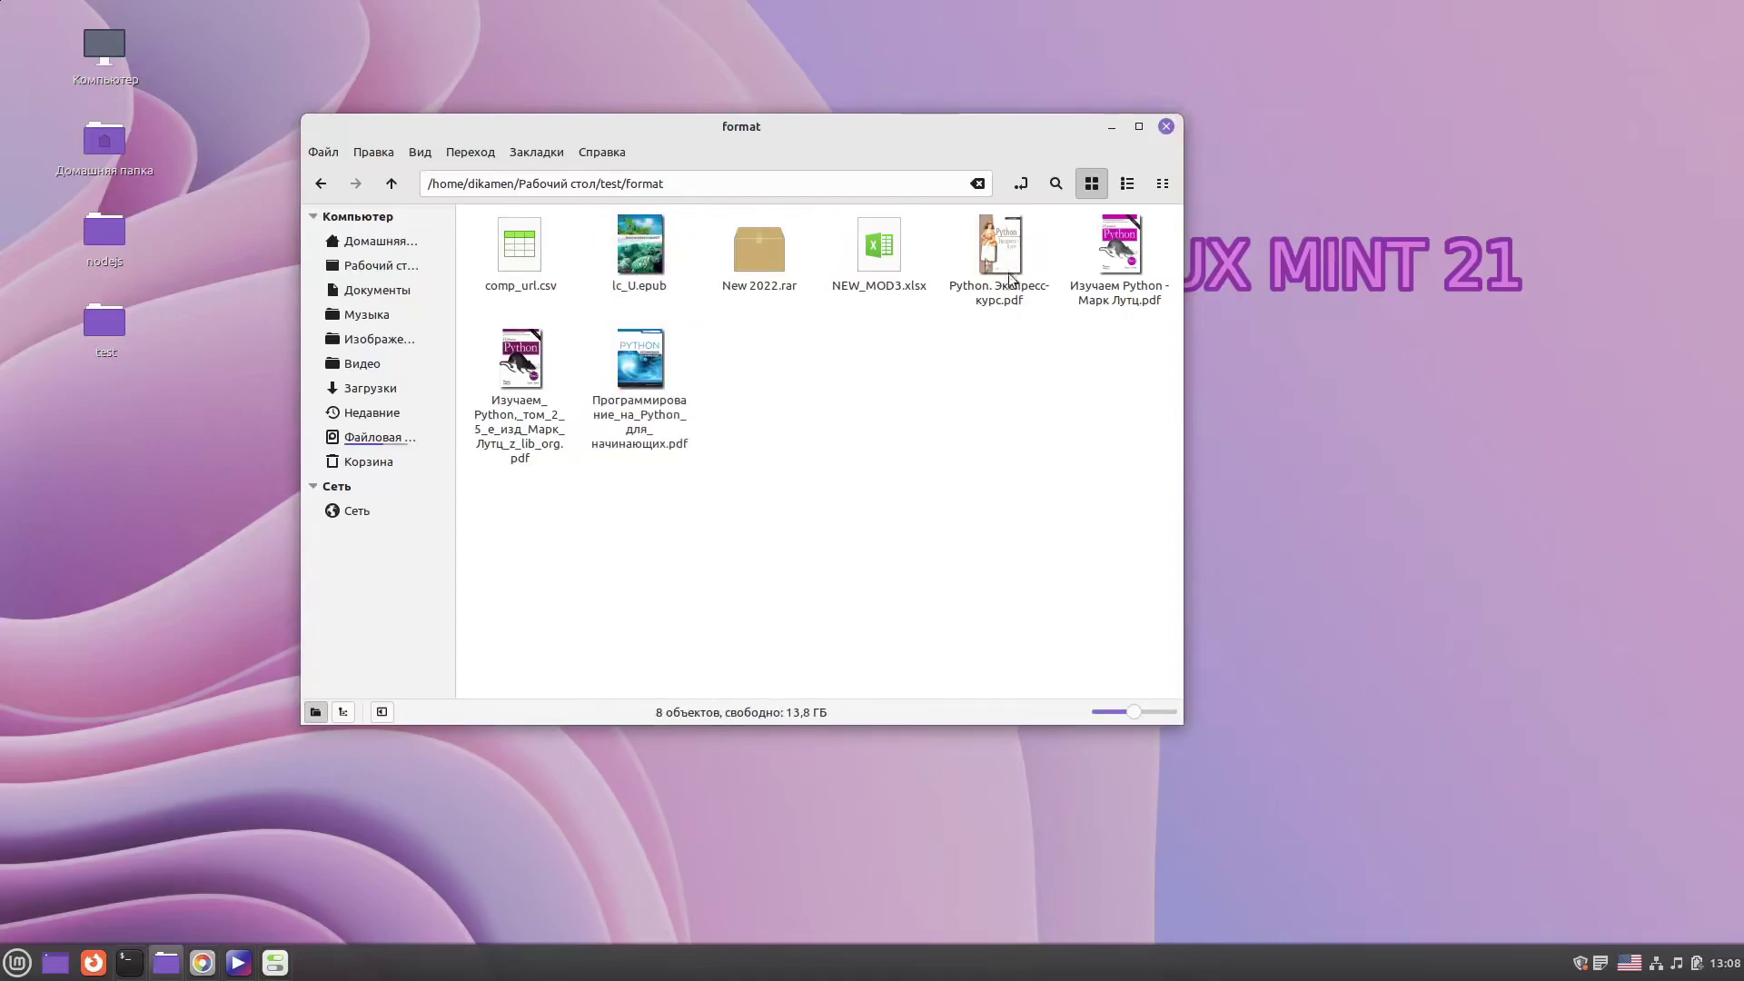
drag(747, 131, 762, 130)
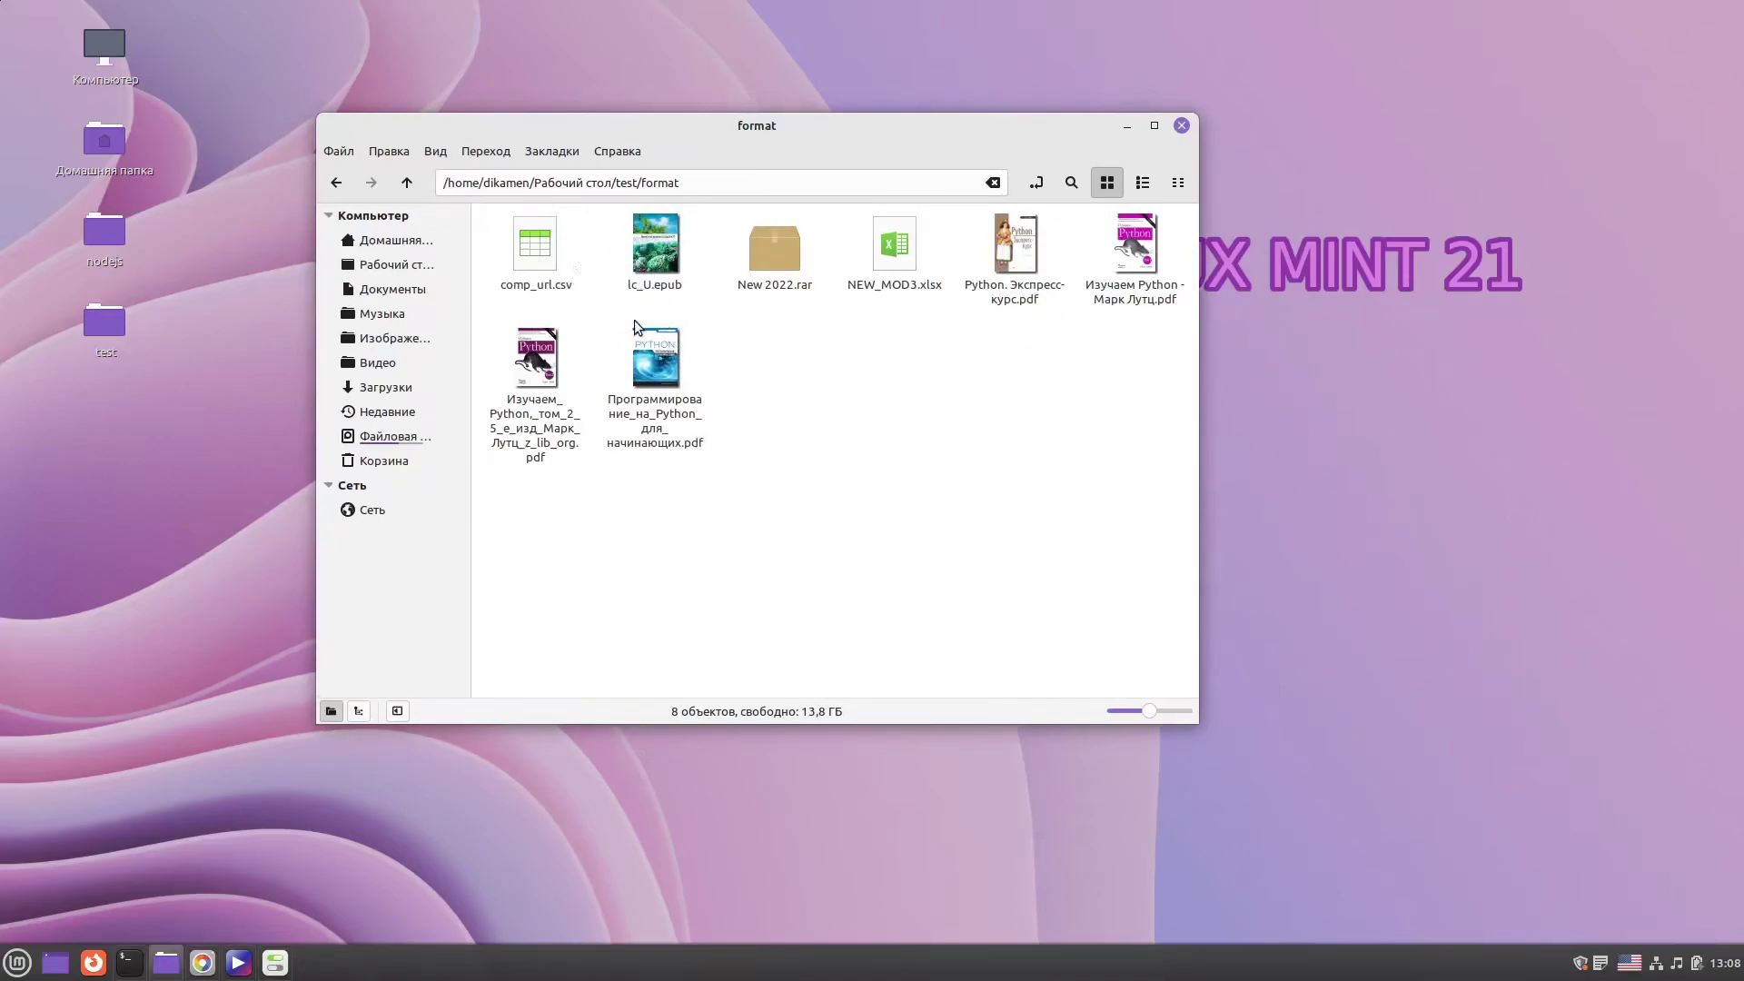
drag(613, 218, 694, 292)
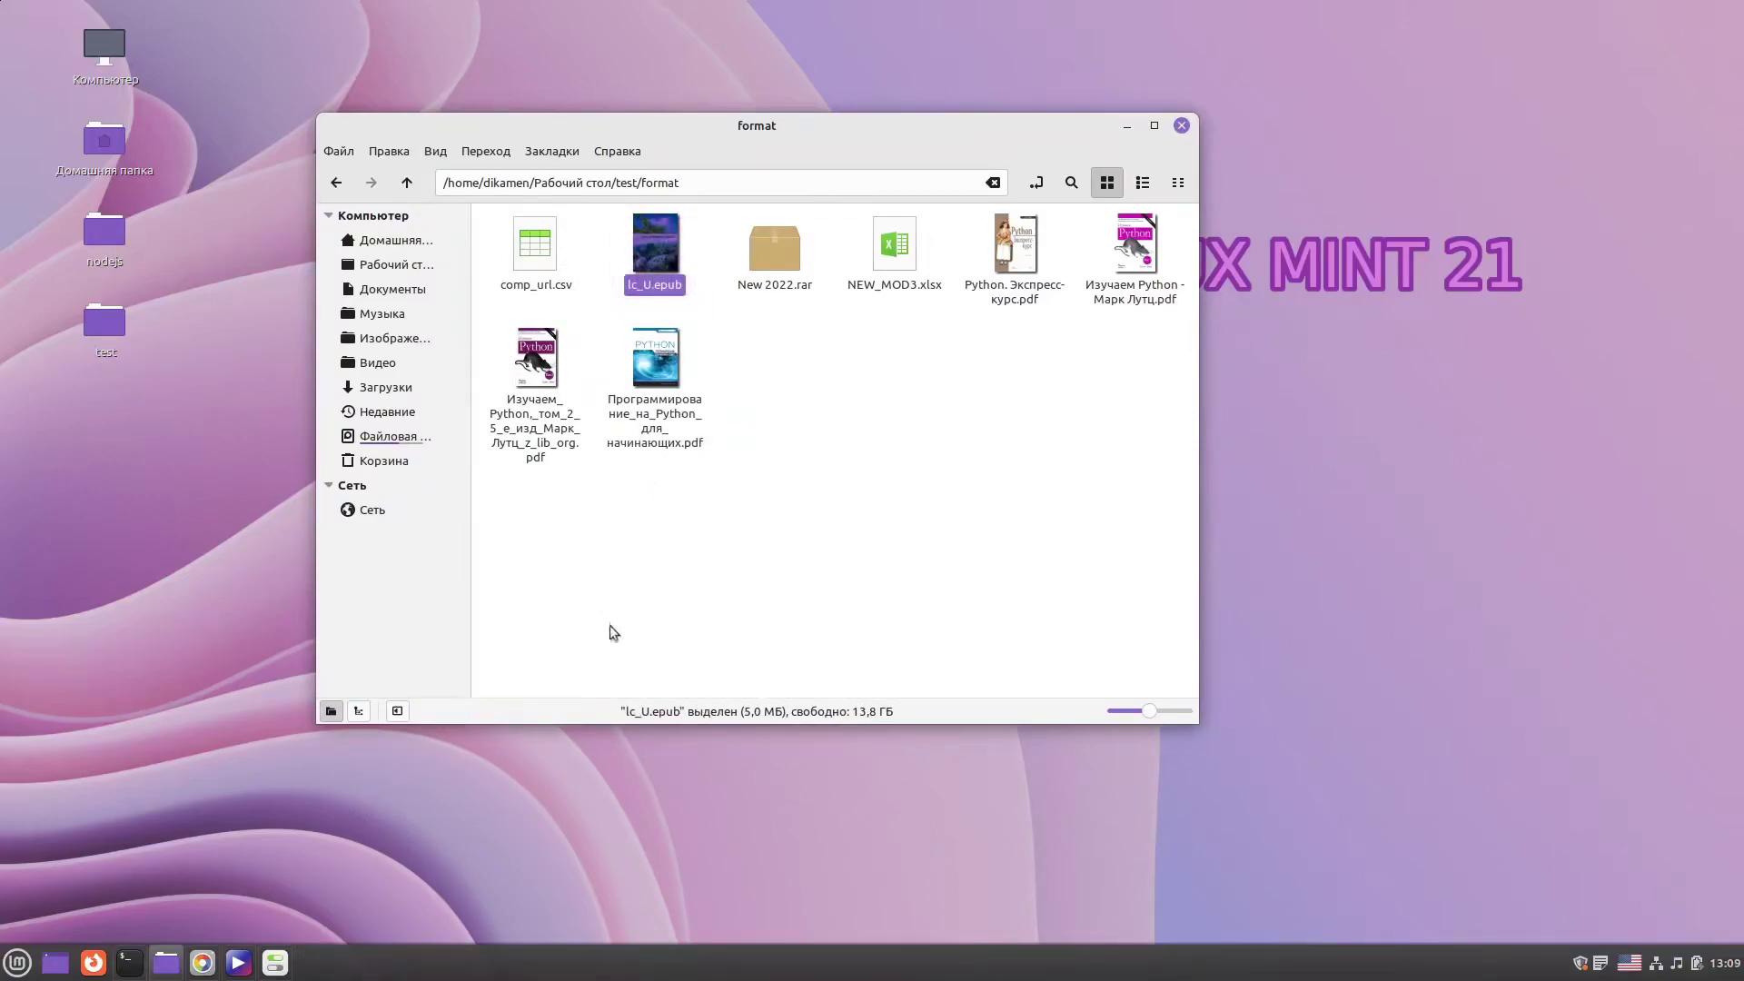
Step: Examine the audio file thumbnails in the Музыка folder inside test, and close the folder window
click(406, 183)
double_click(893, 245)
drag(500, 225, 850, 371)
click(655, 443)
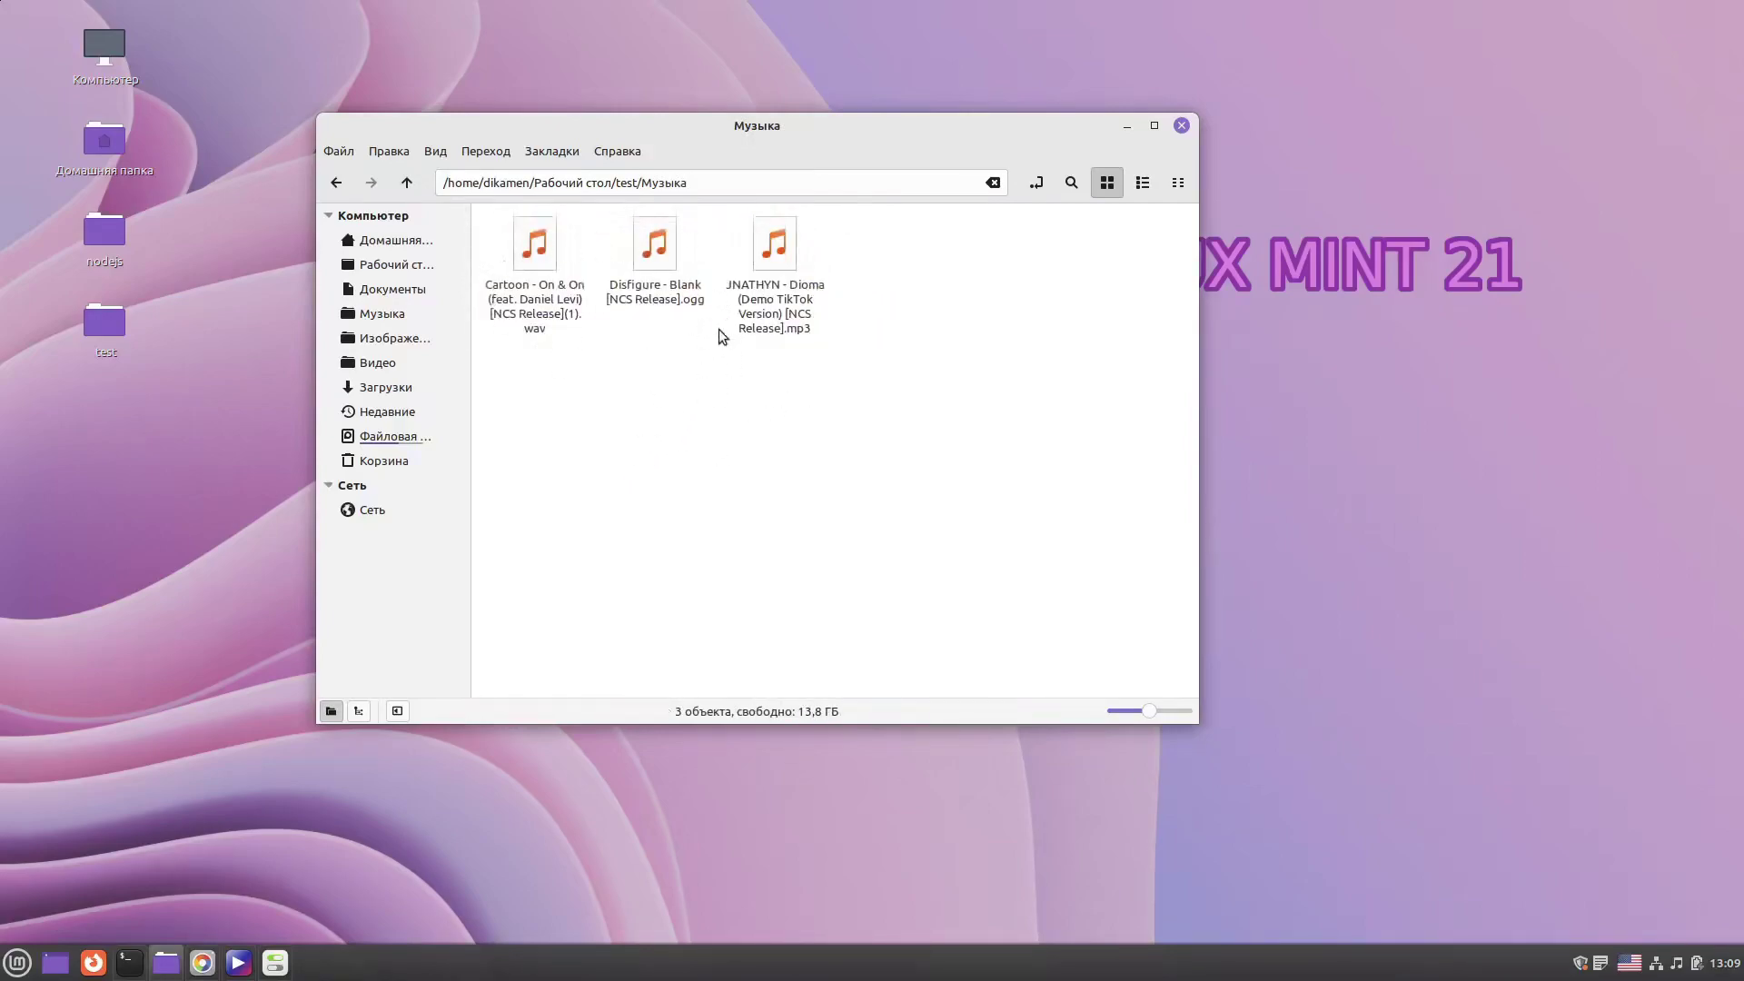
drag(722, 238, 726, 289)
click(406, 182)
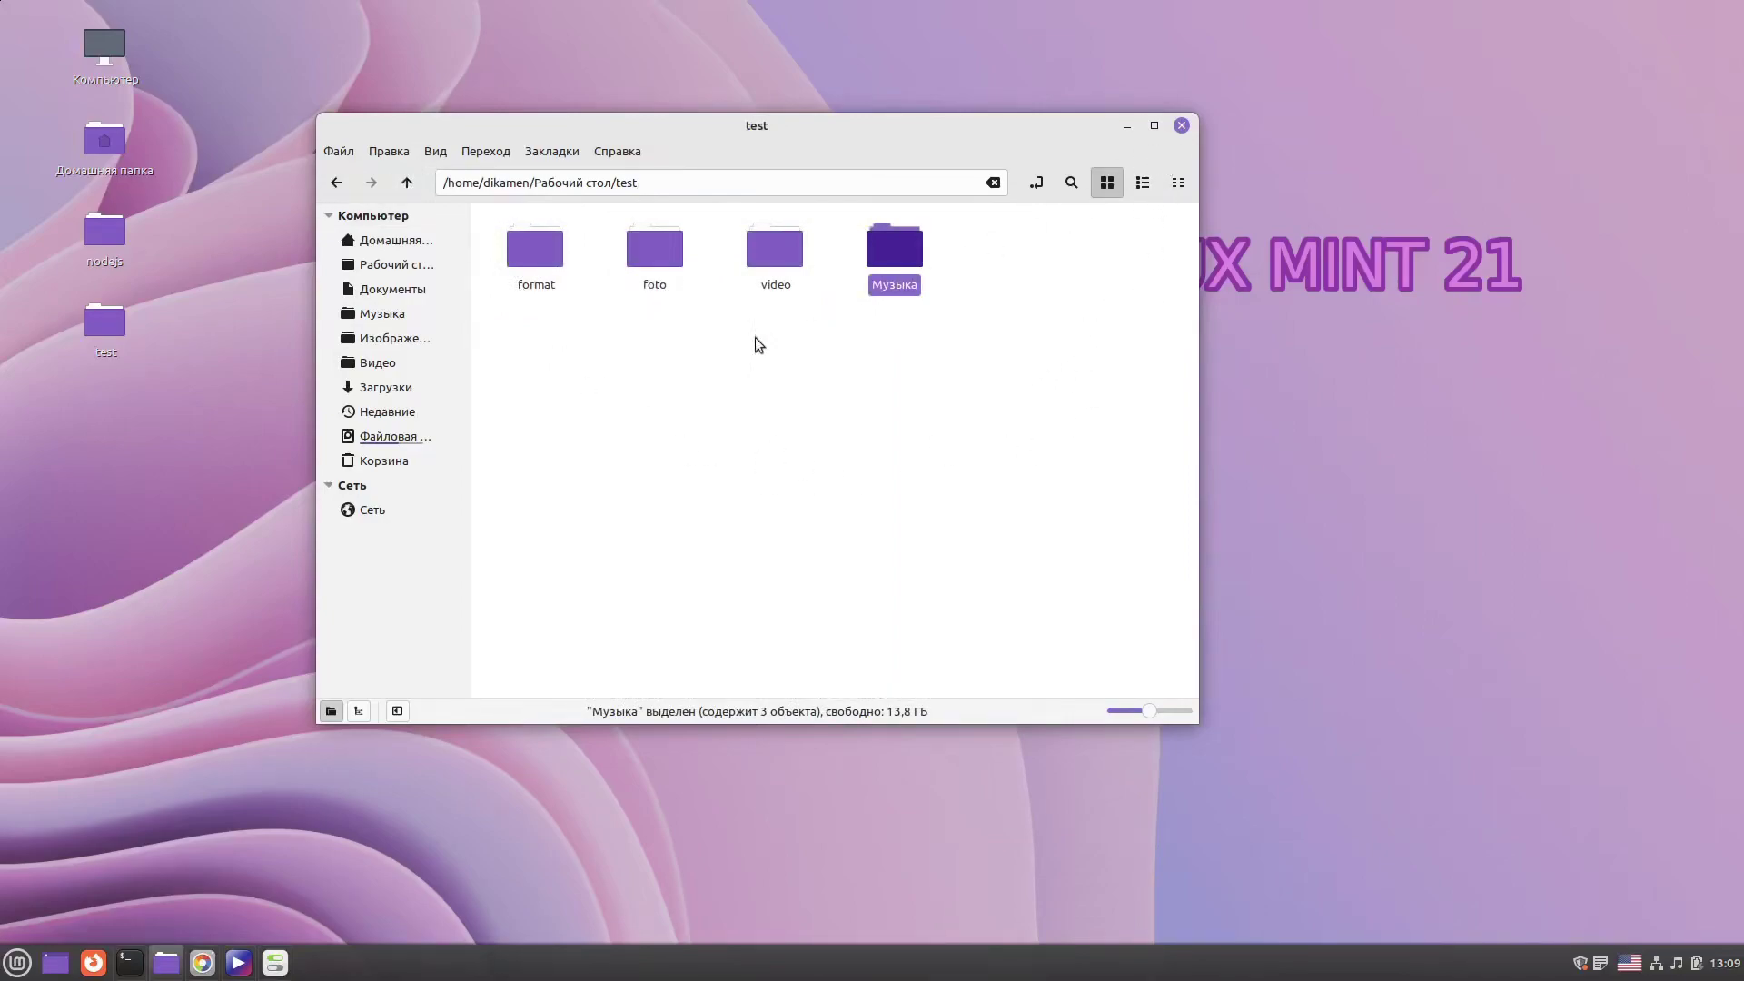
click(1181, 125)
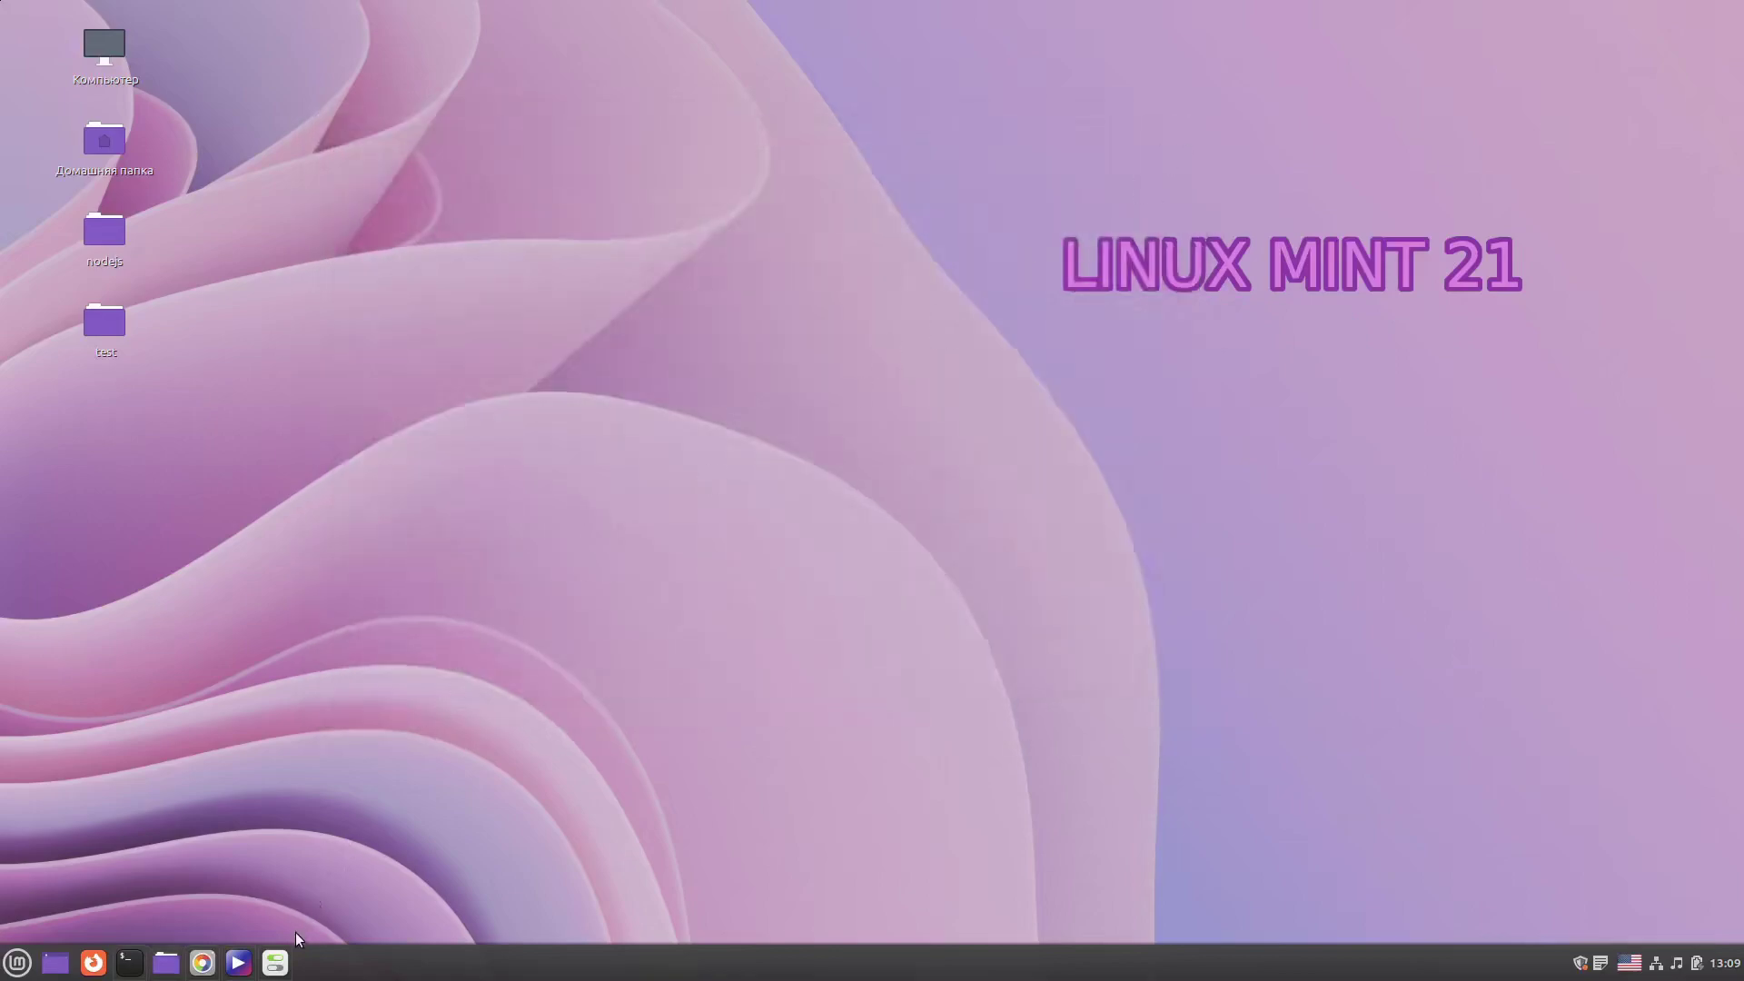
Step: Browse the application menu categories through to Параметры, and open and close the Bluetooth devices window
click(17, 962)
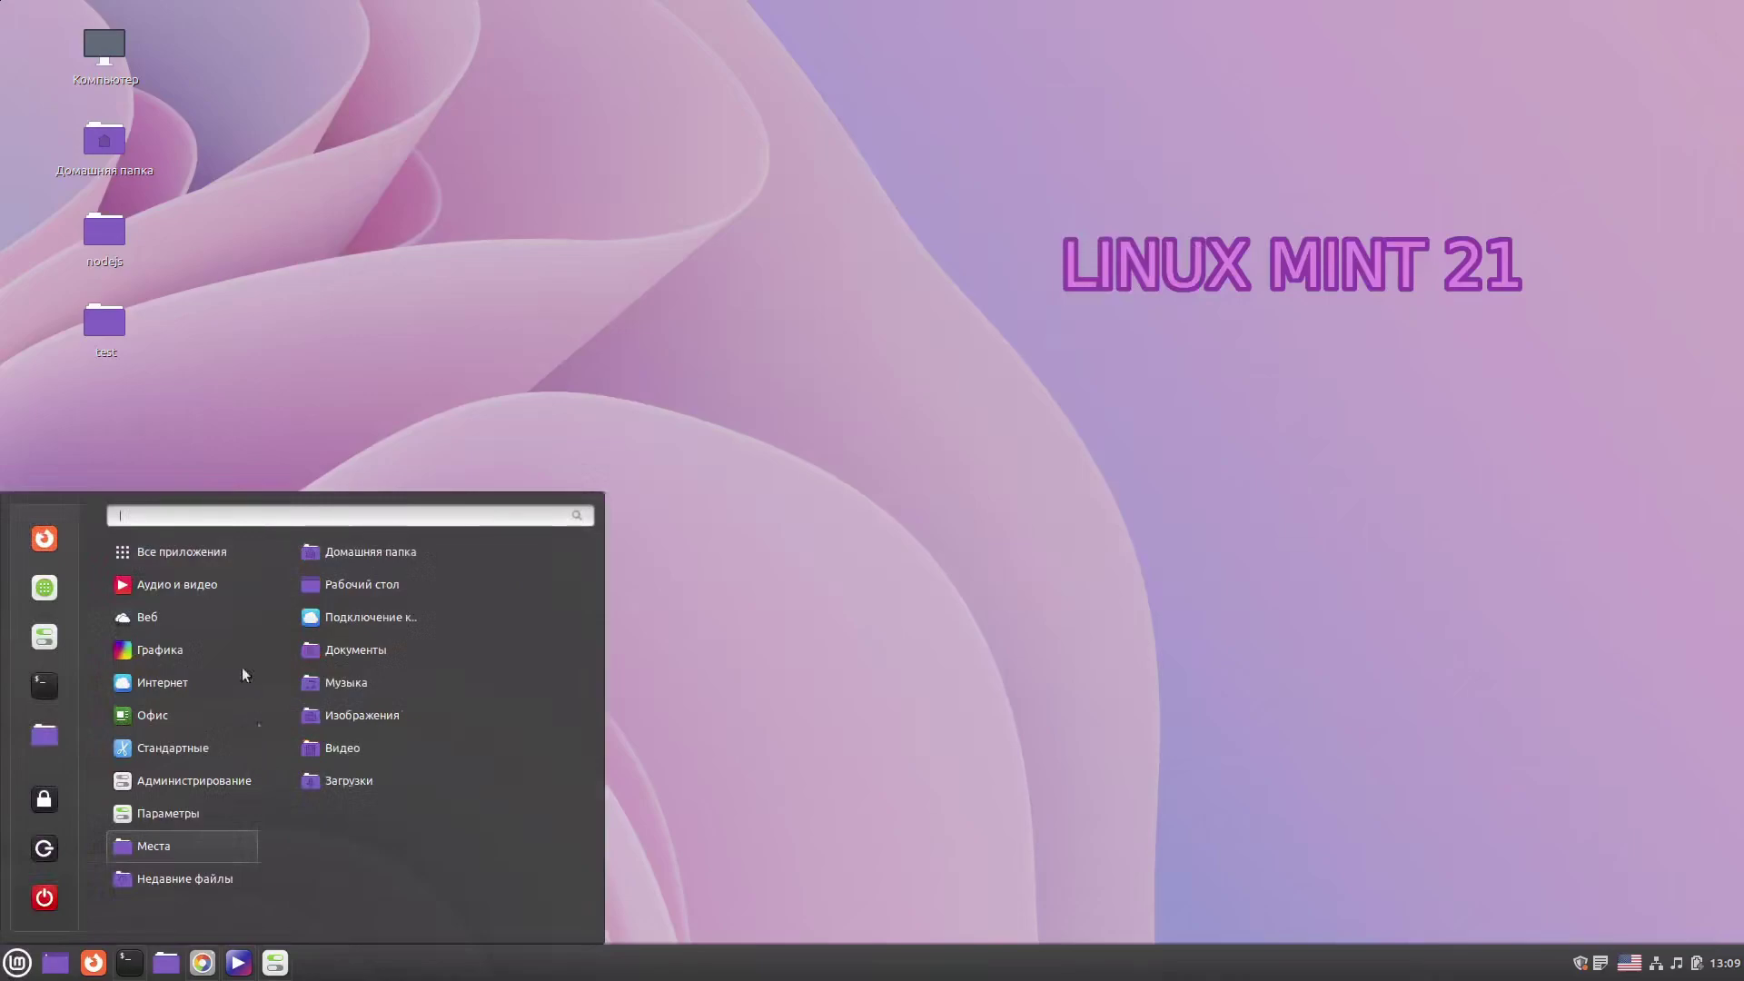
mouse_move(147, 713)
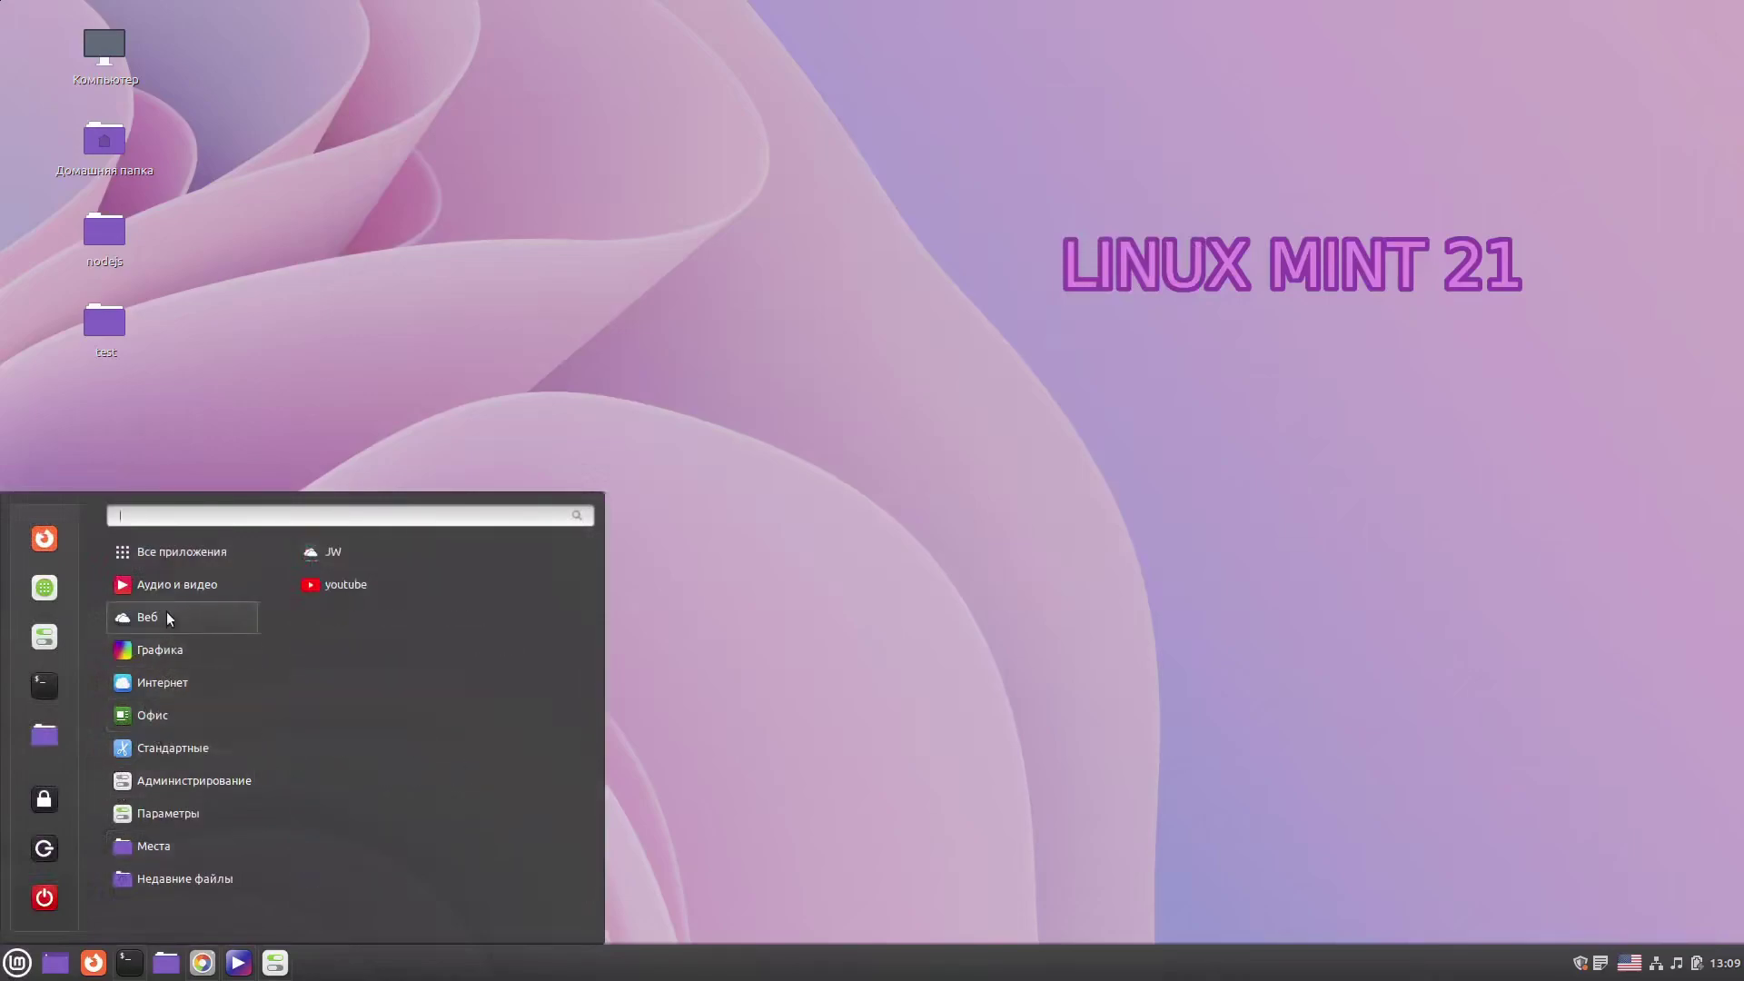
mouse_move(157, 621)
mouse_move(182, 813)
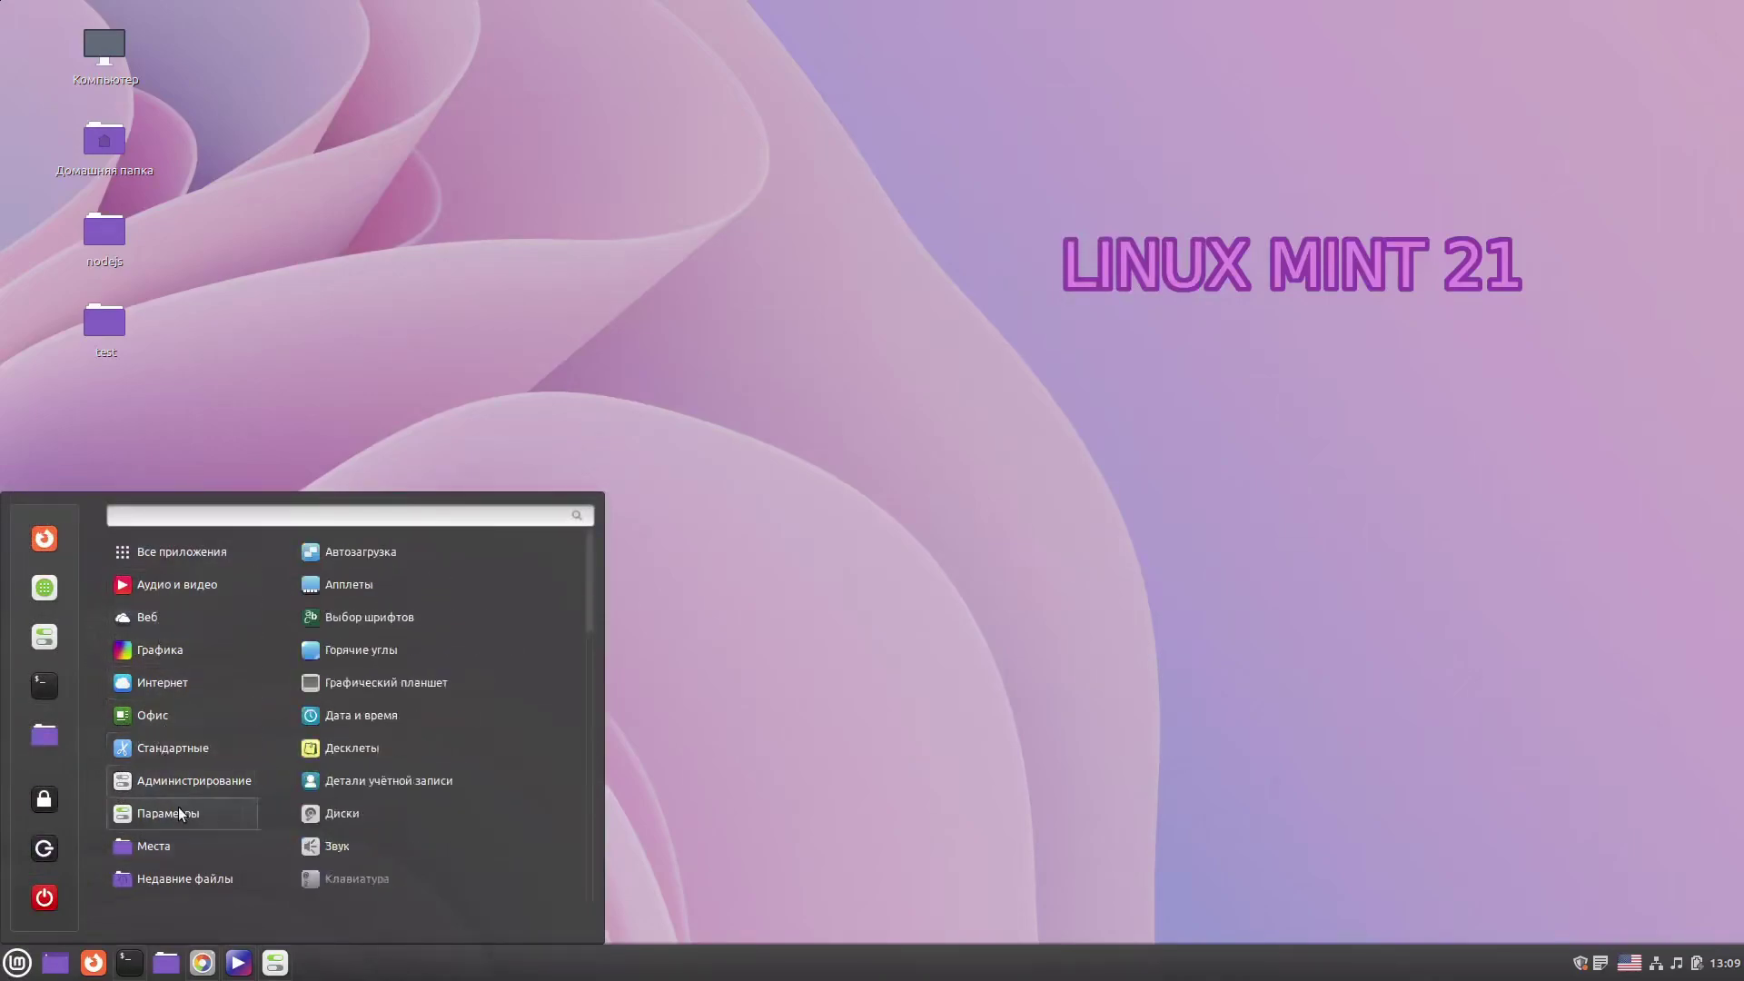
scroll(385, 864, down, 10)
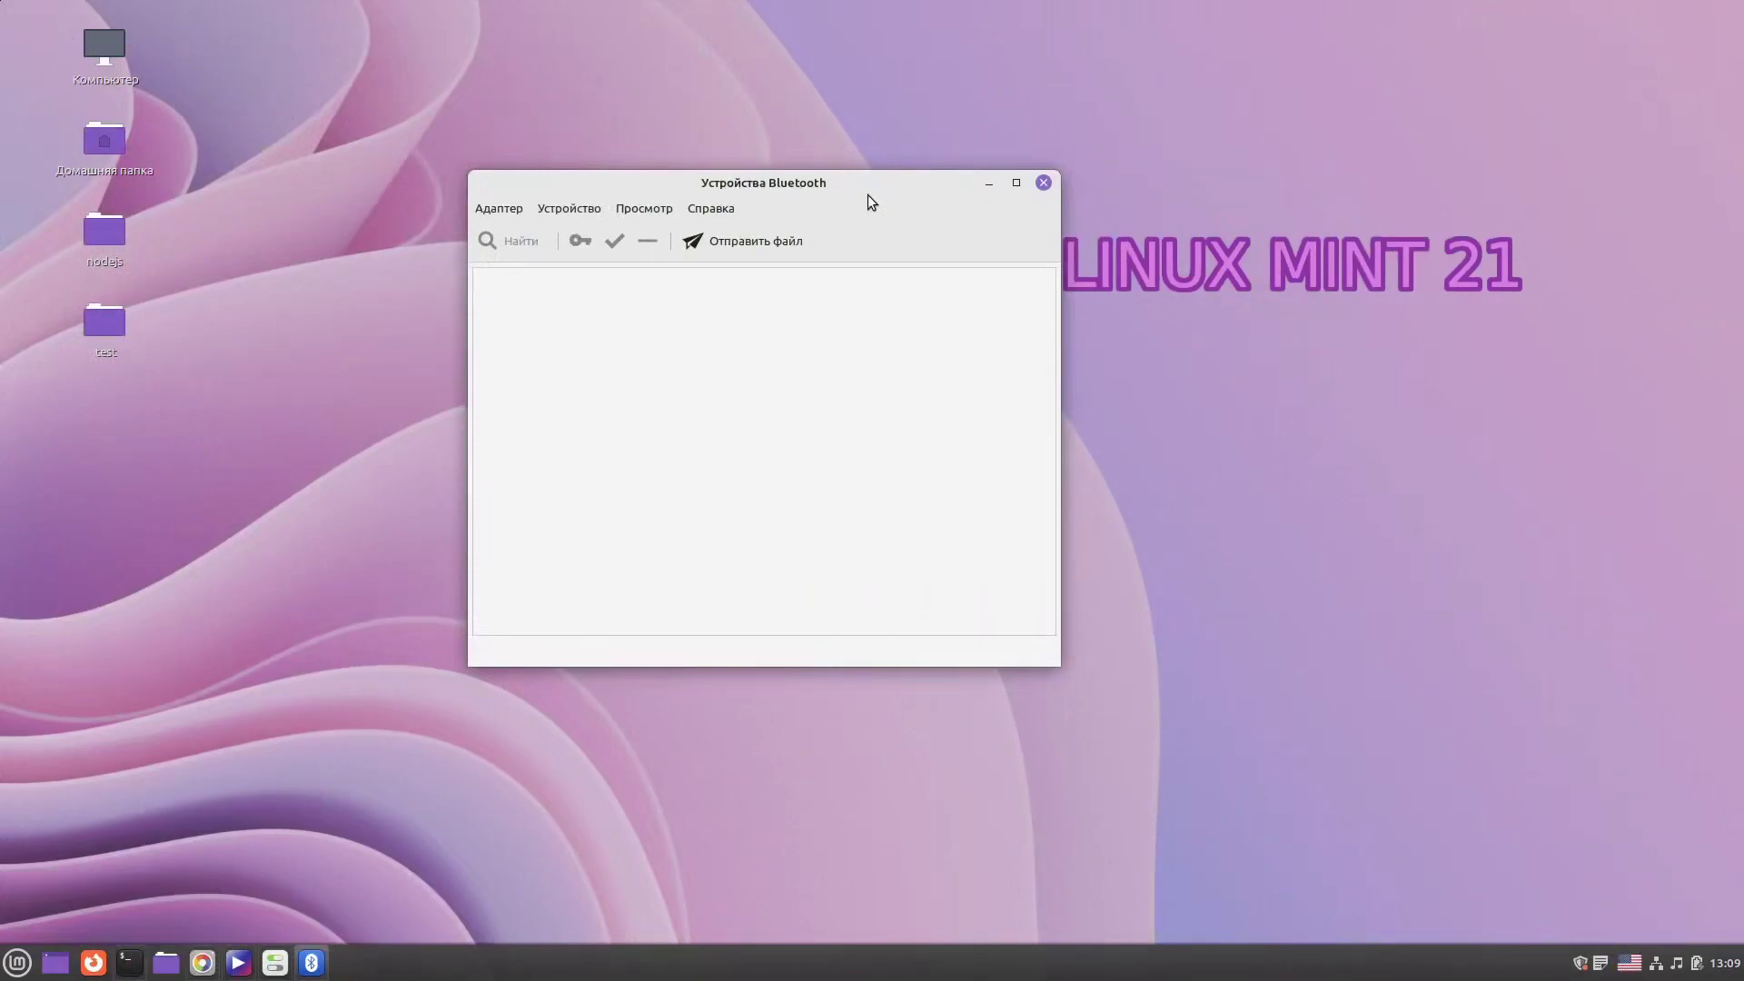
click(1043, 183)
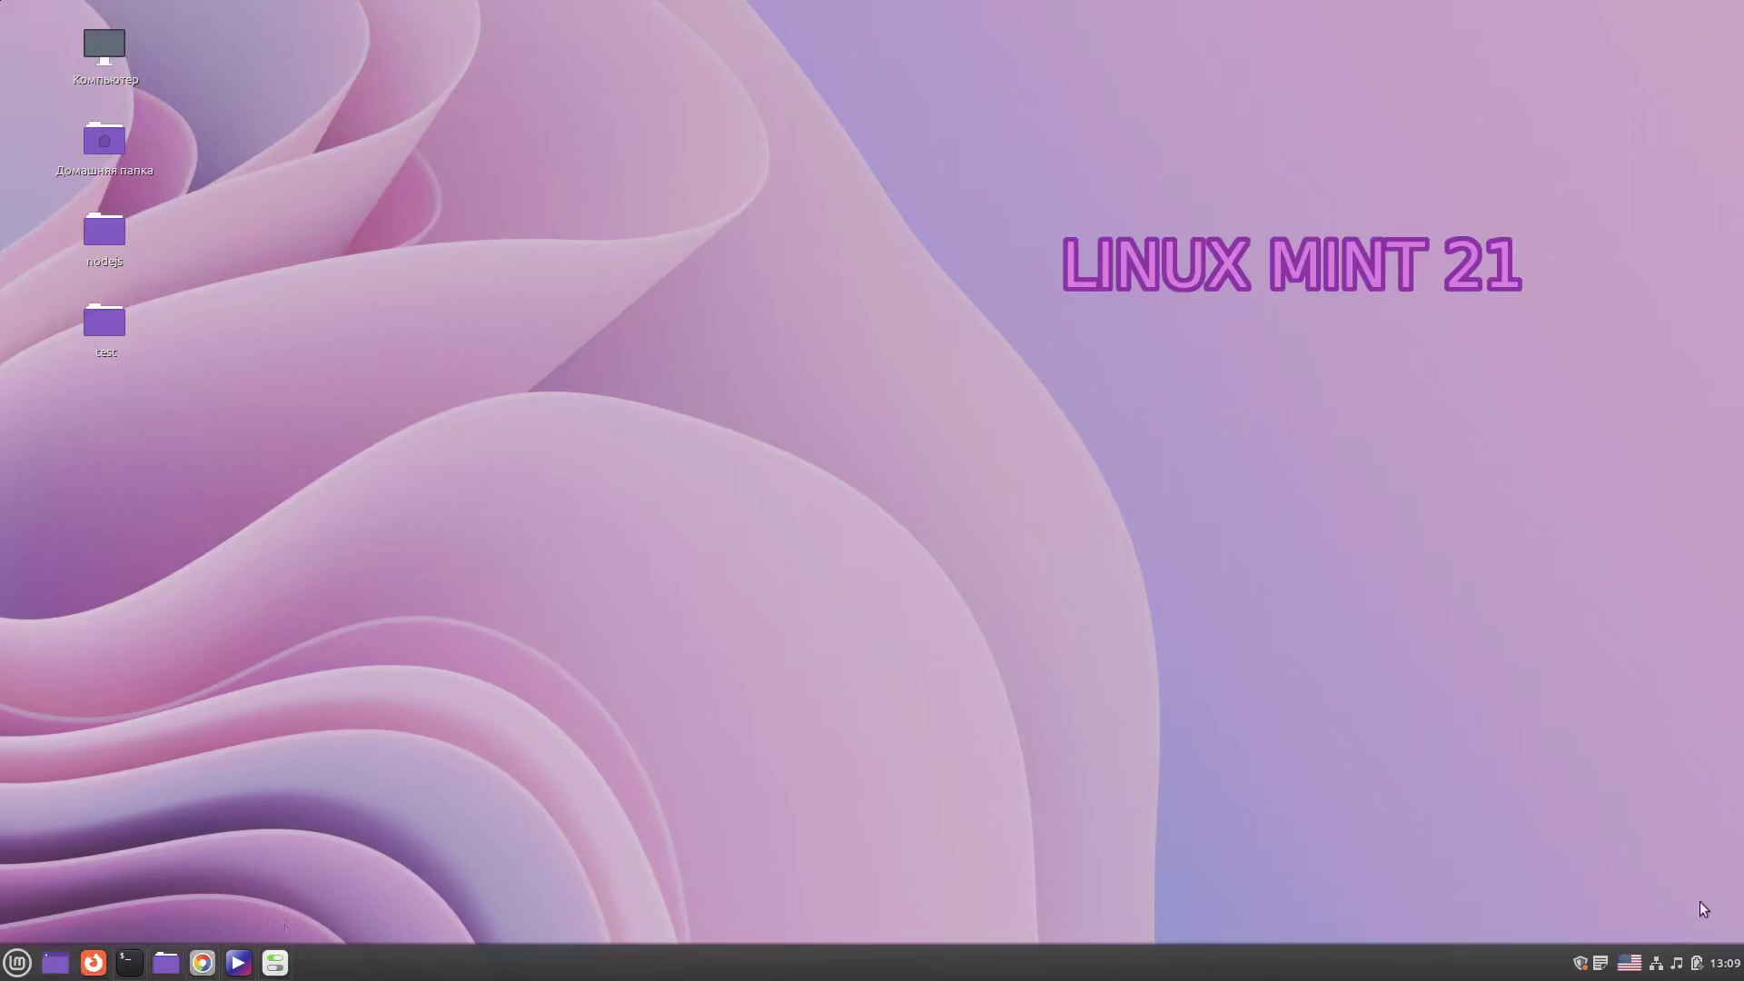
Step: Open the Notes settings and choose Циклическое изменение цвета as the default note colour
right_click(1600, 967)
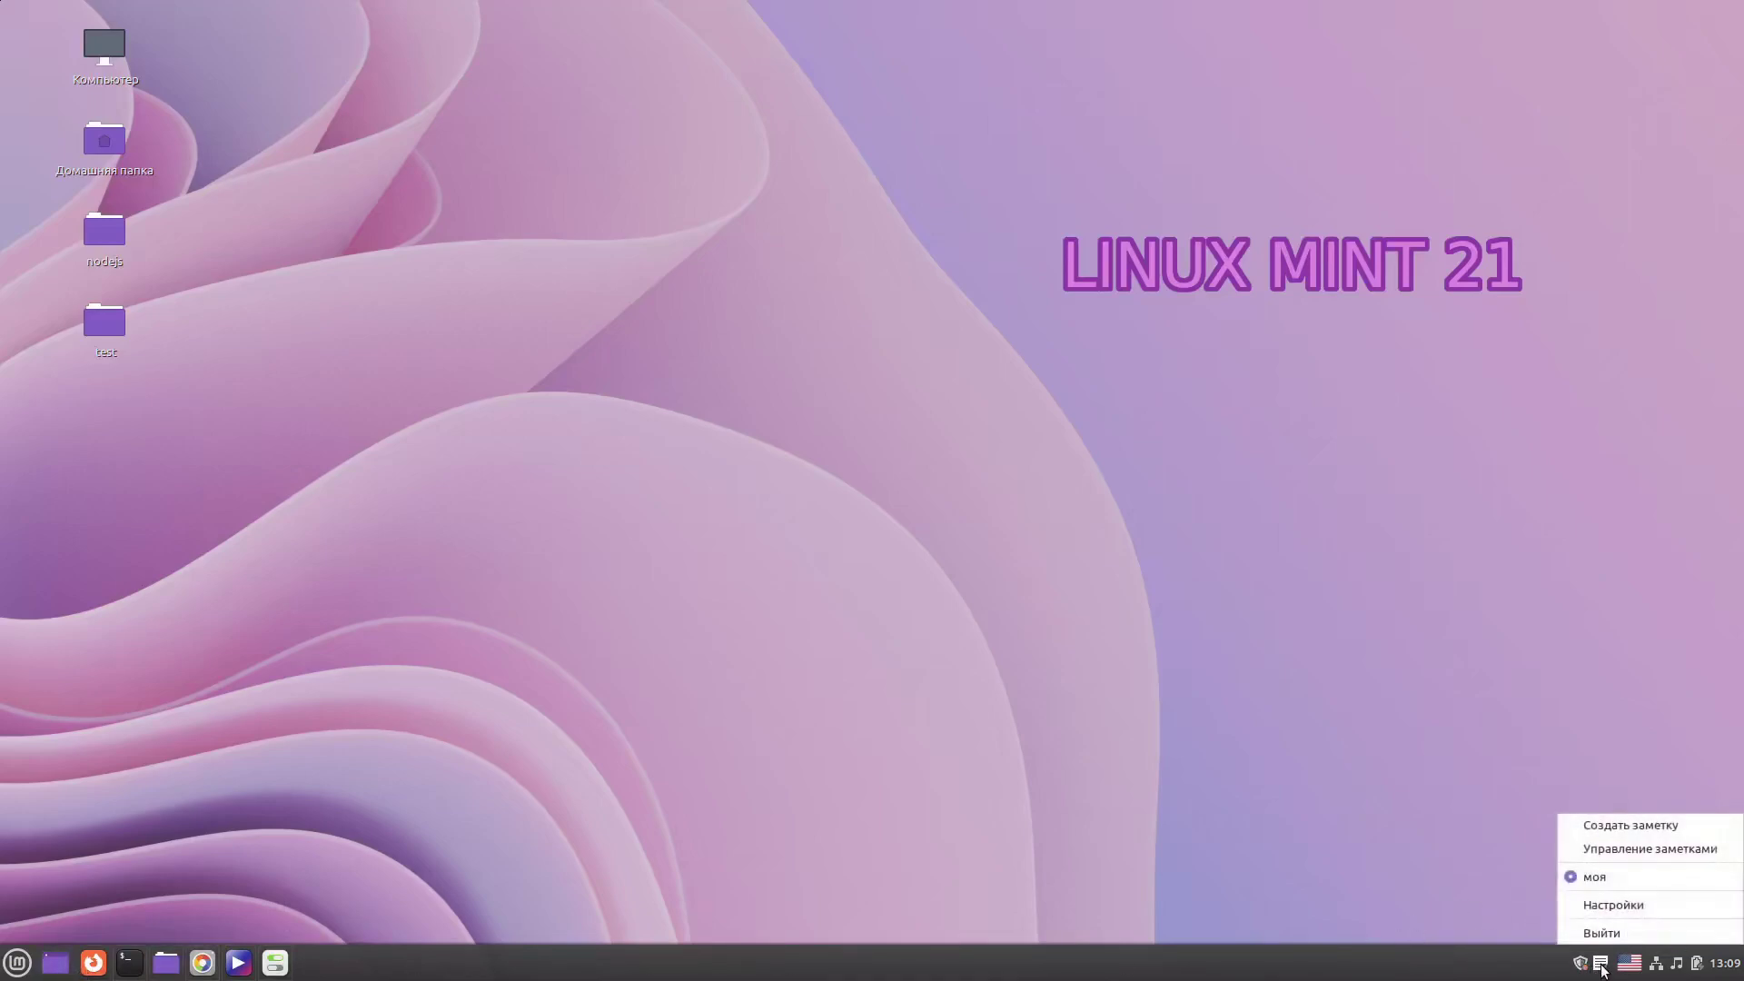
click(1624, 904)
drag(868, 314, 724, 243)
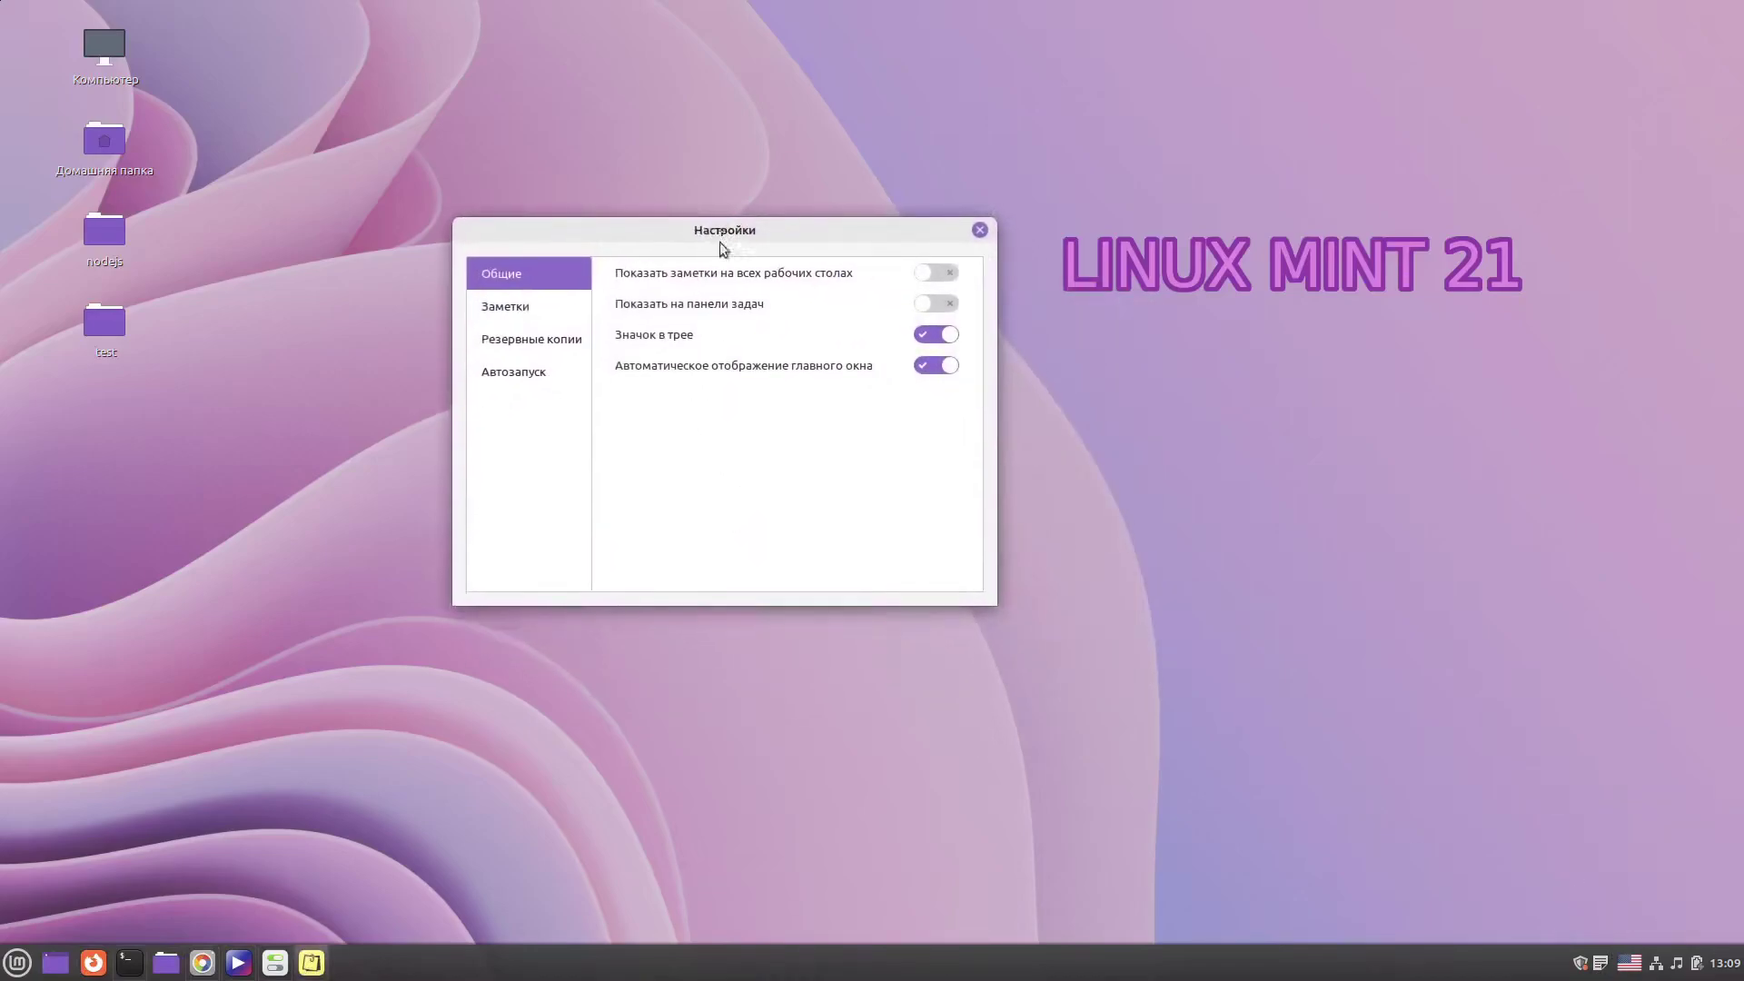
click(490, 306)
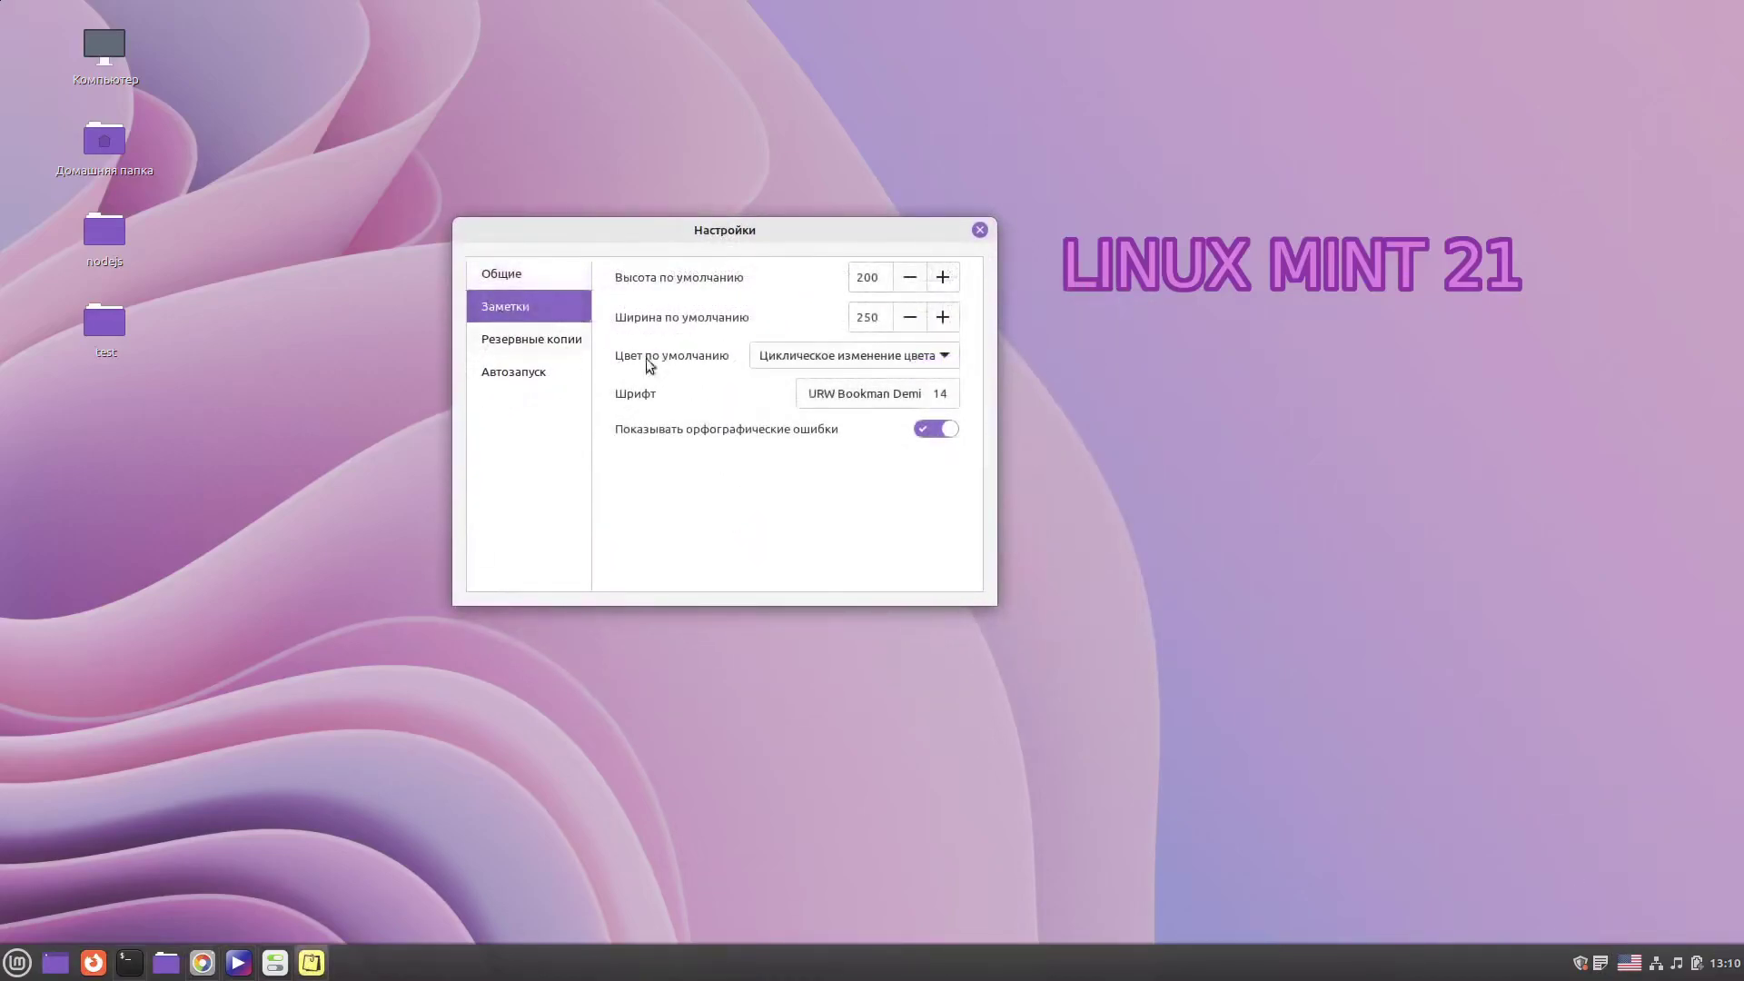
click(945, 355)
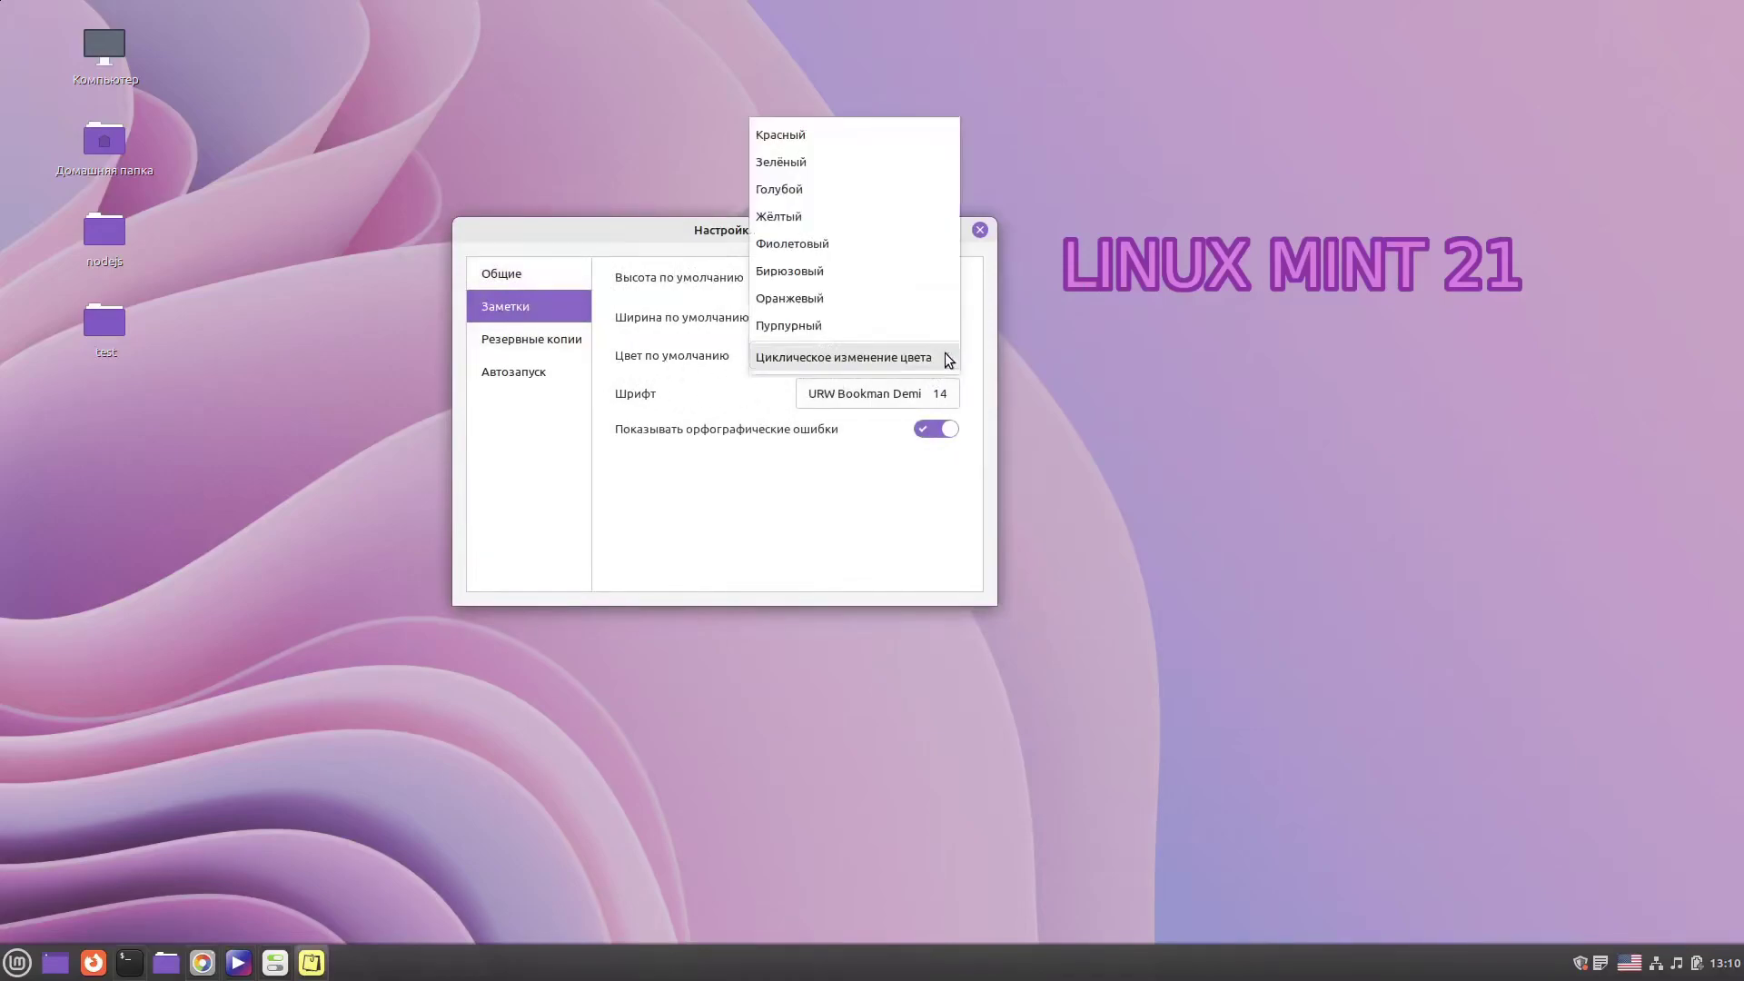
click(896, 363)
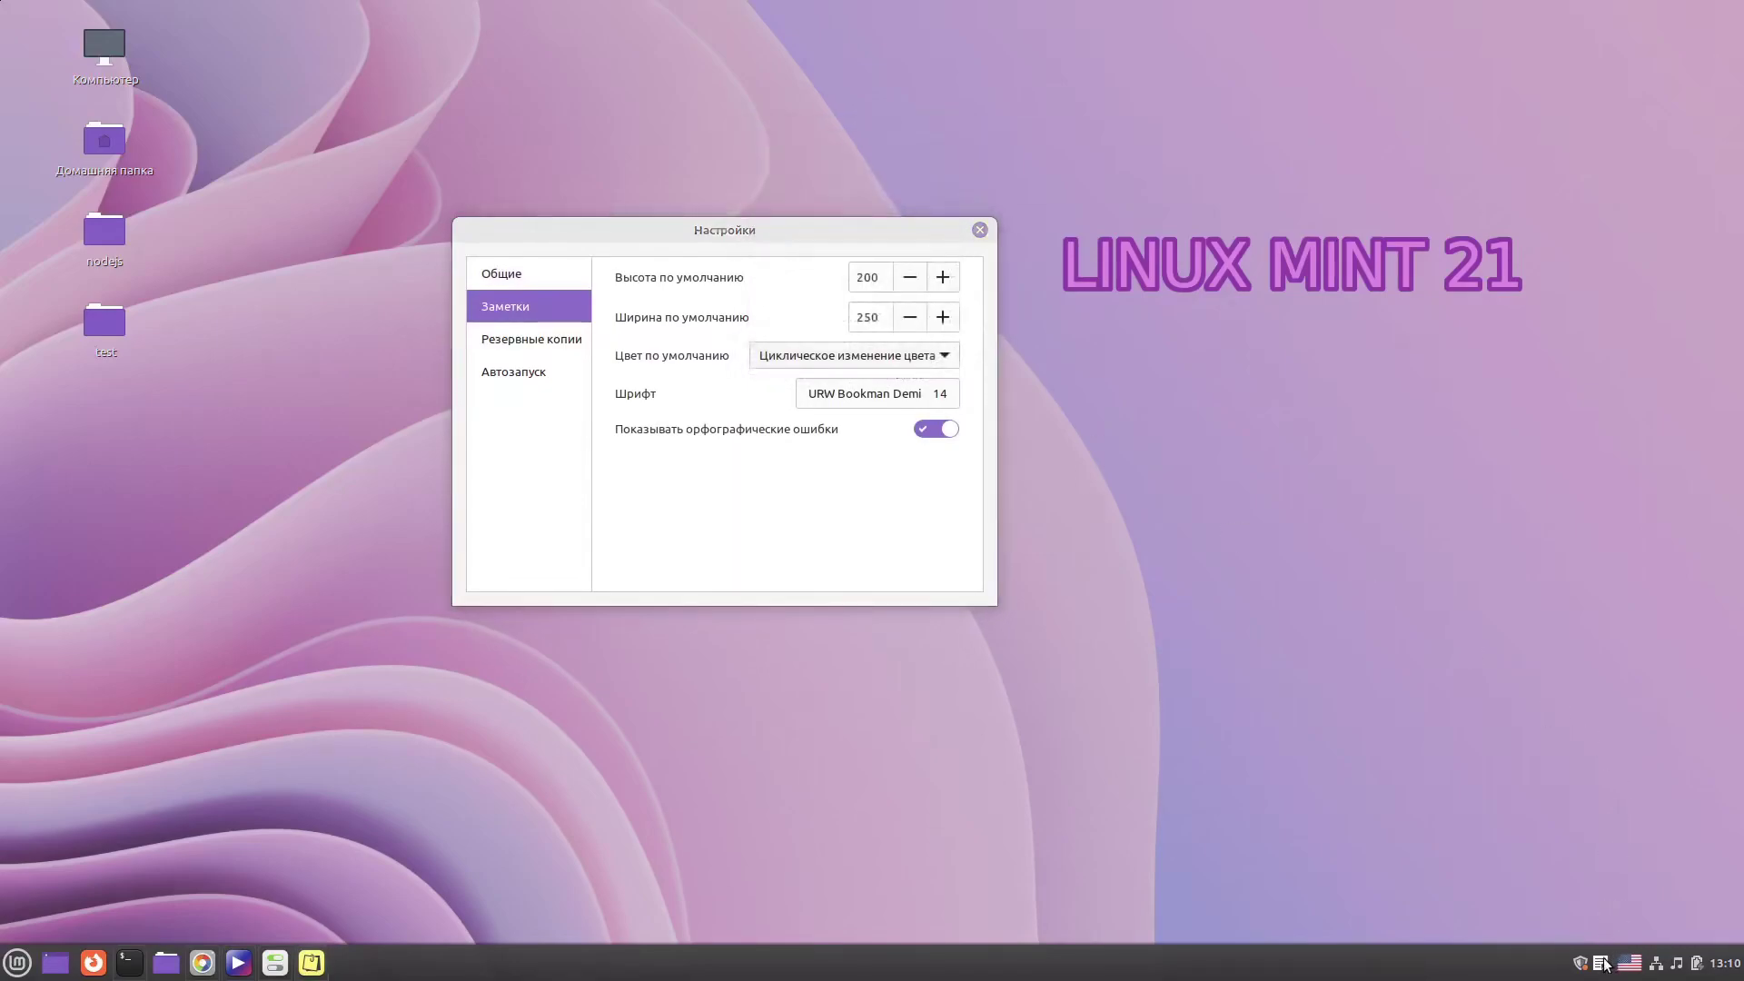
Step: Open the notes manager and arrange it side by side with the Notes settings window
click(1601, 963)
click(1605, 848)
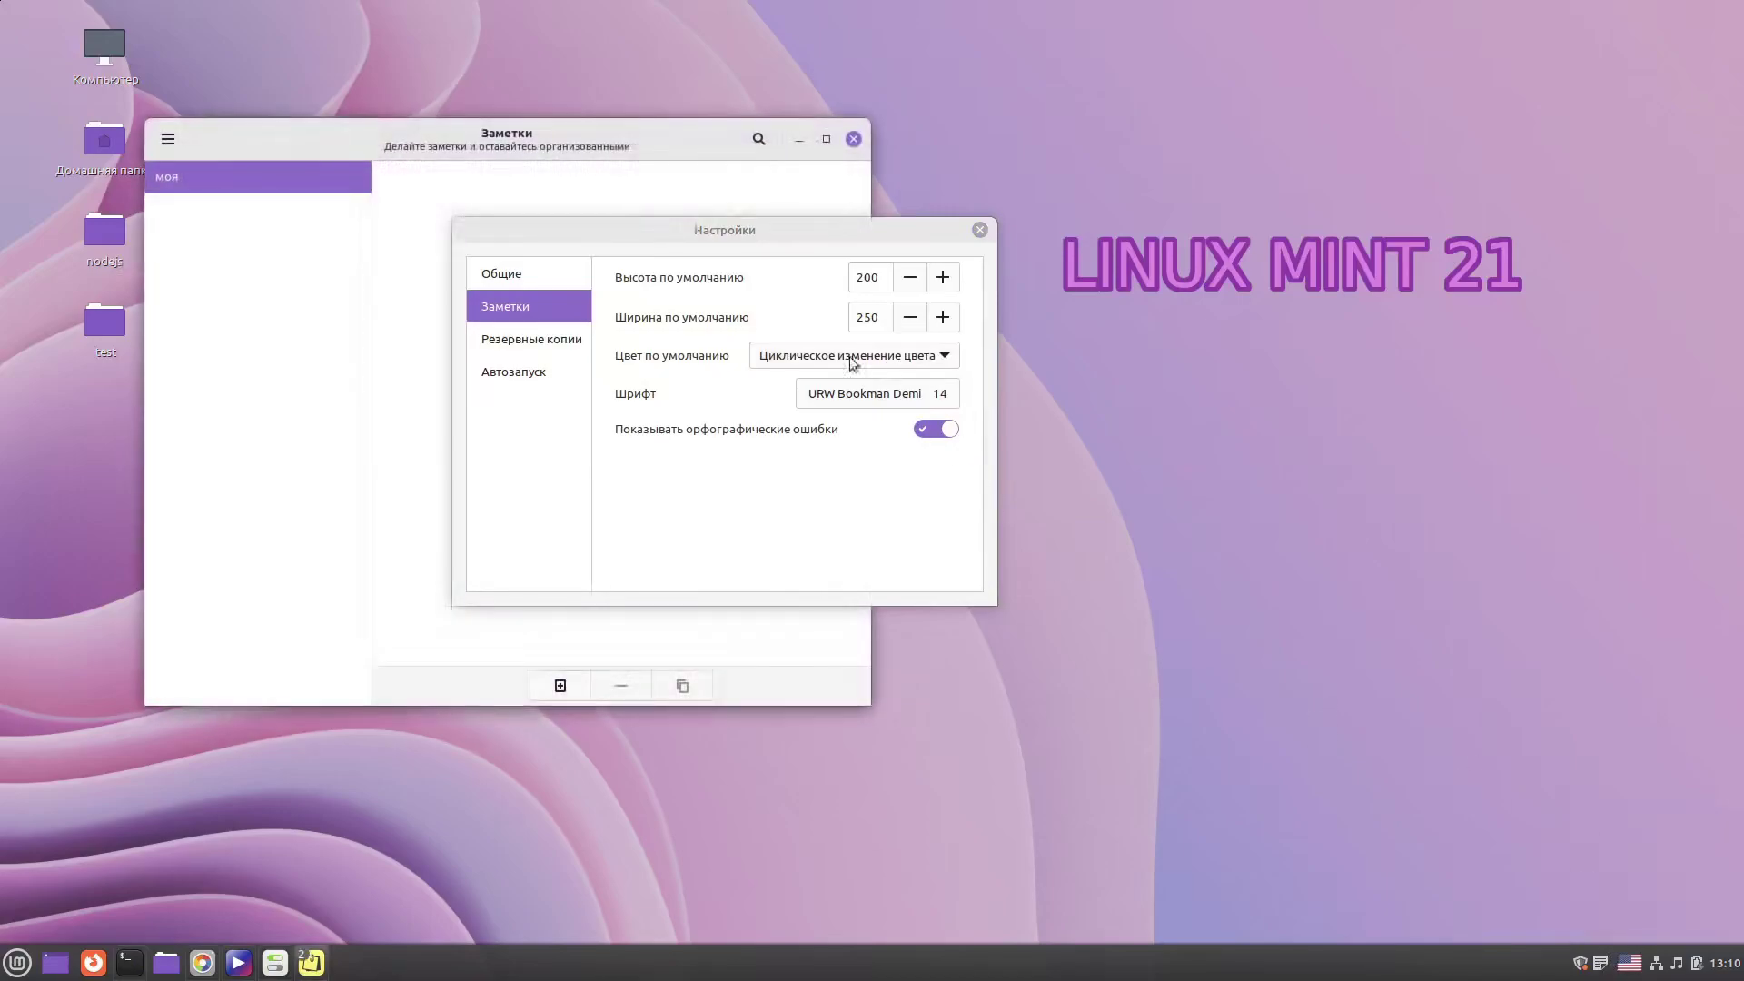
drag(704, 247, 1258, 220)
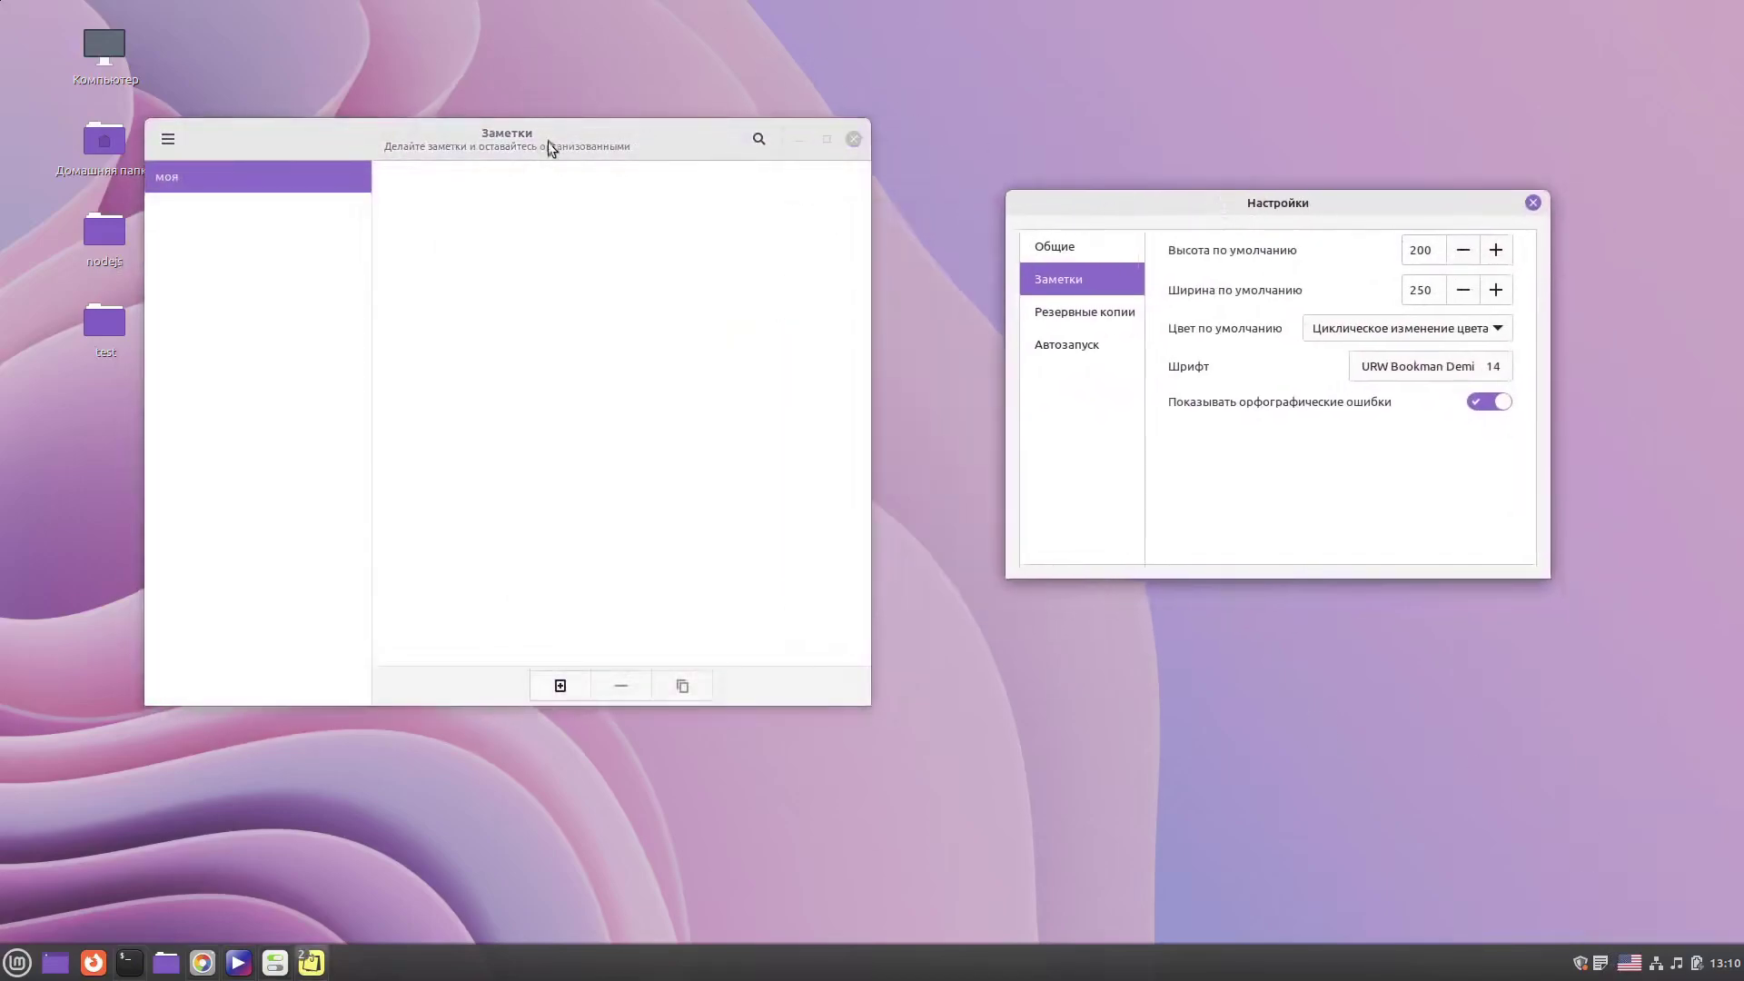
drag(548, 142, 558, 197)
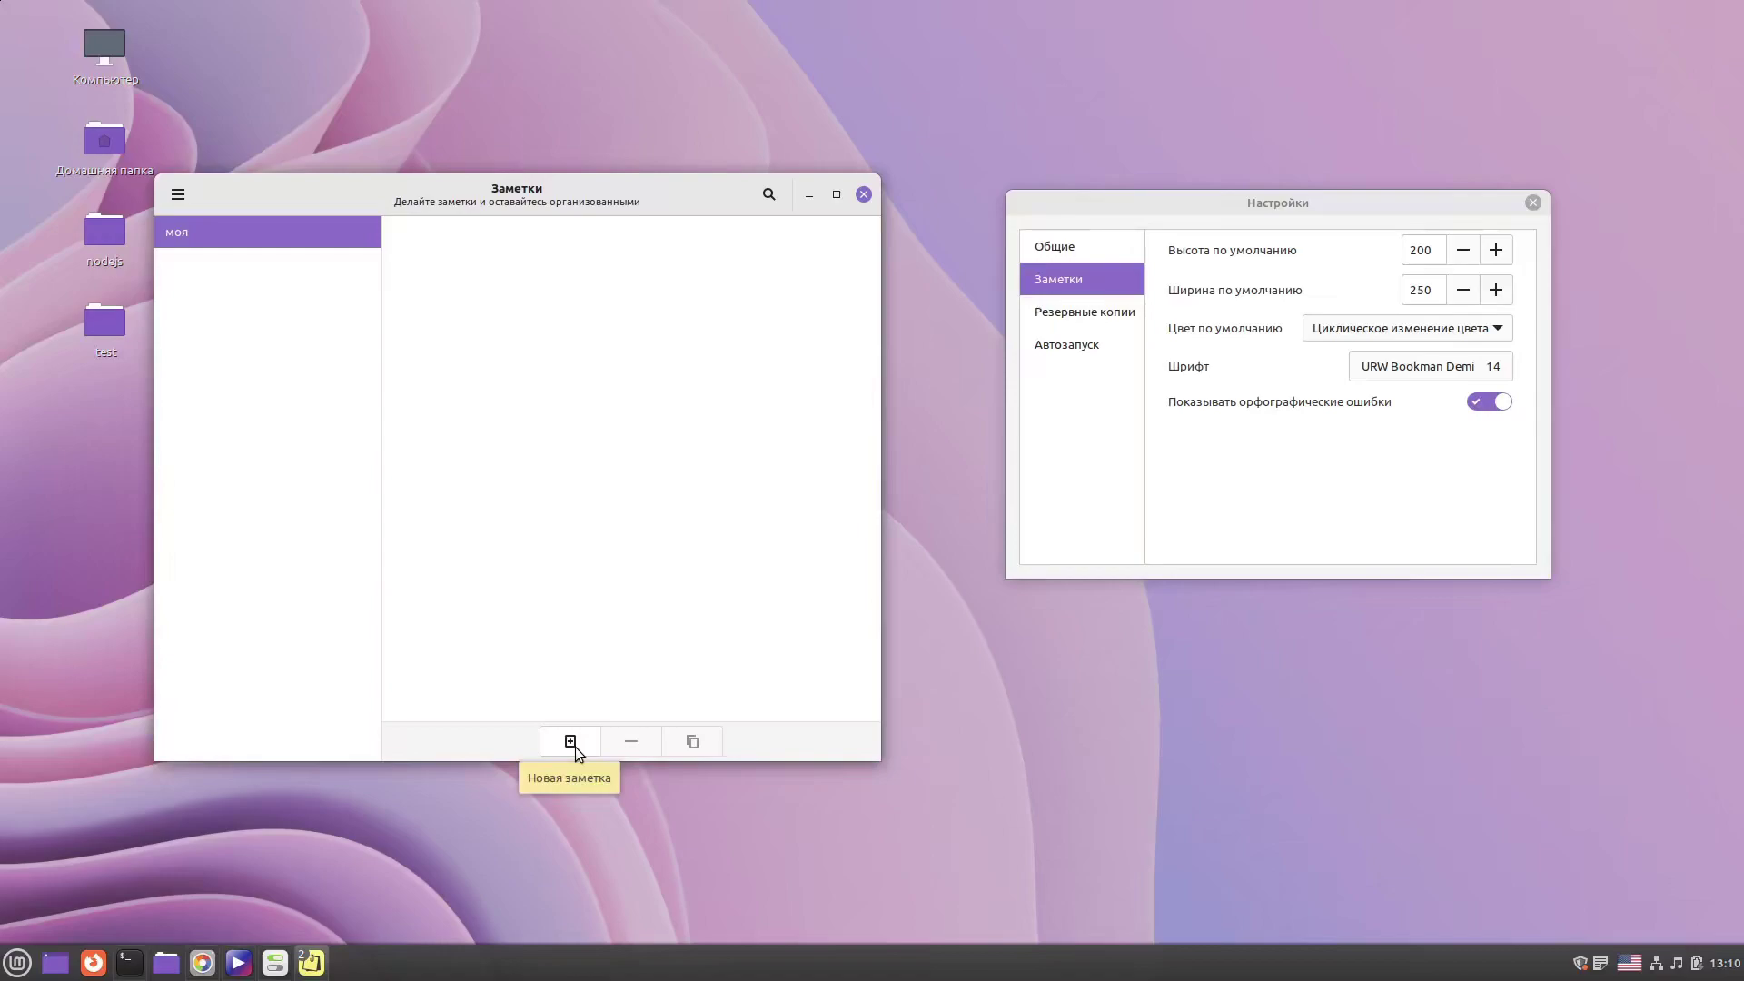
Step: Compare the default note colour options in Linux Mint 21 and Linux Mint 20, closing the Notes settings in Linux Mint 20
click(1506, 334)
click(1506, 334)
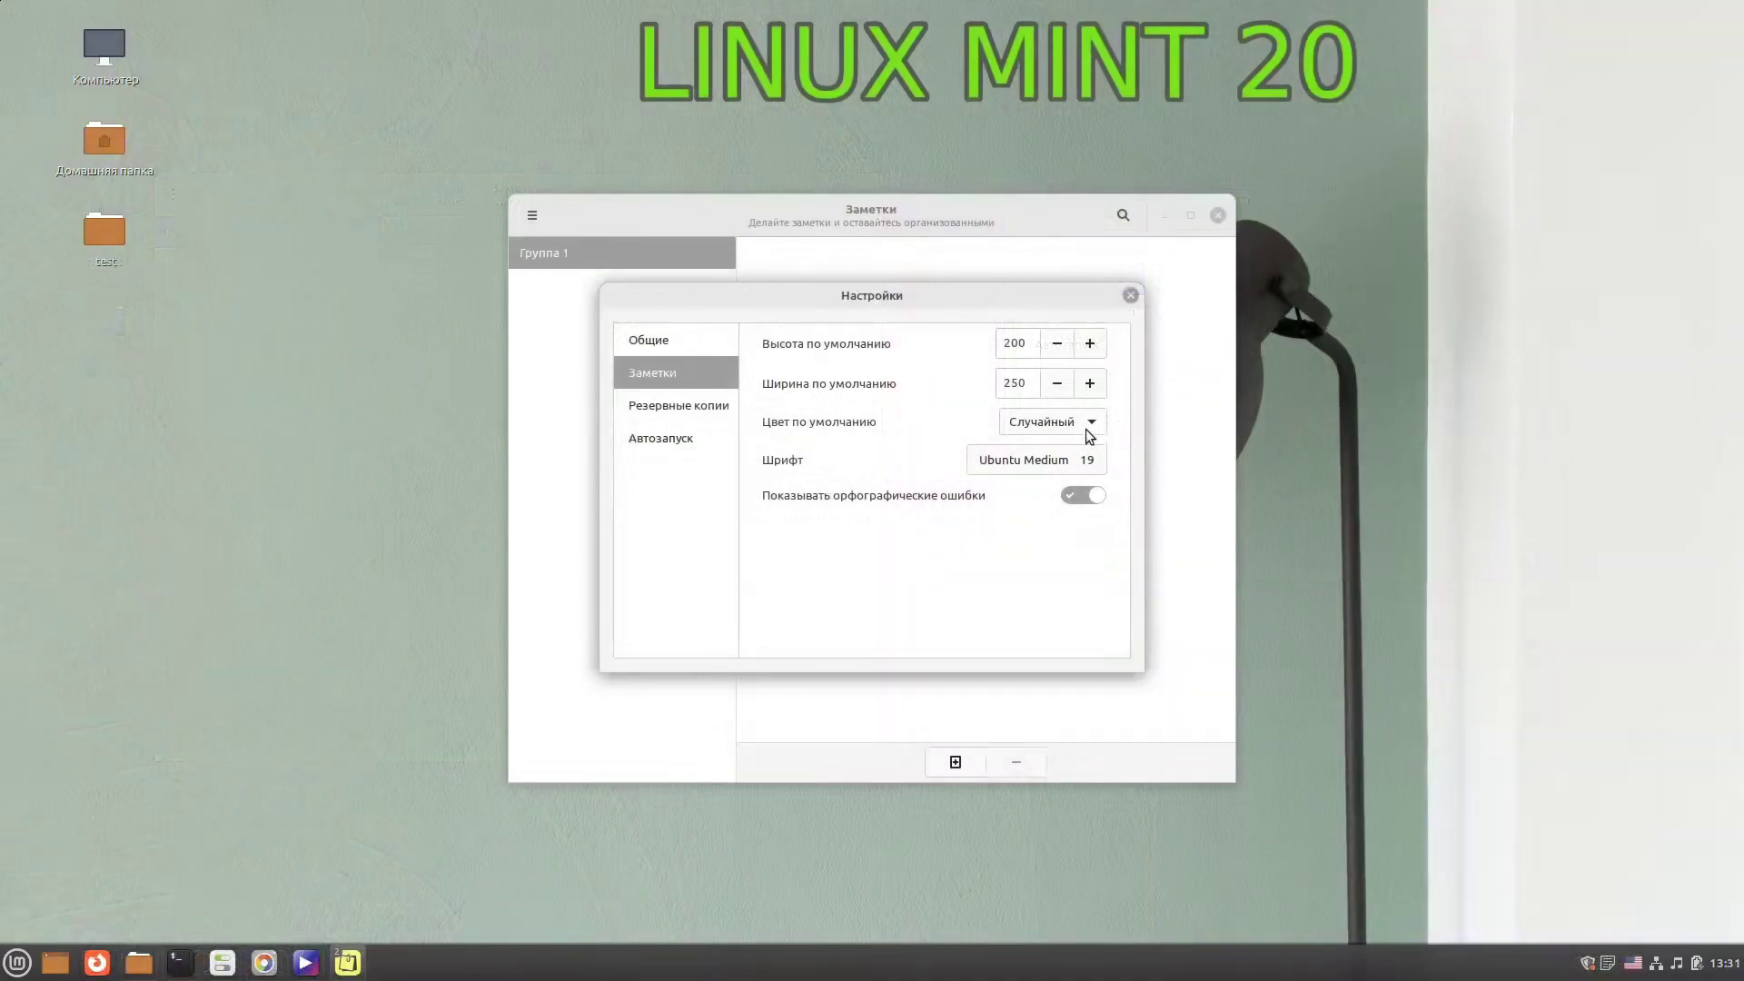
click(1087, 429)
click(1223, 677)
click(1129, 295)
Step: Create five new notes in Группа 1 in Linux Mint 20
click(956, 762)
click(956, 762)
click(955, 762)
click(955, 762)
click(955, 762)
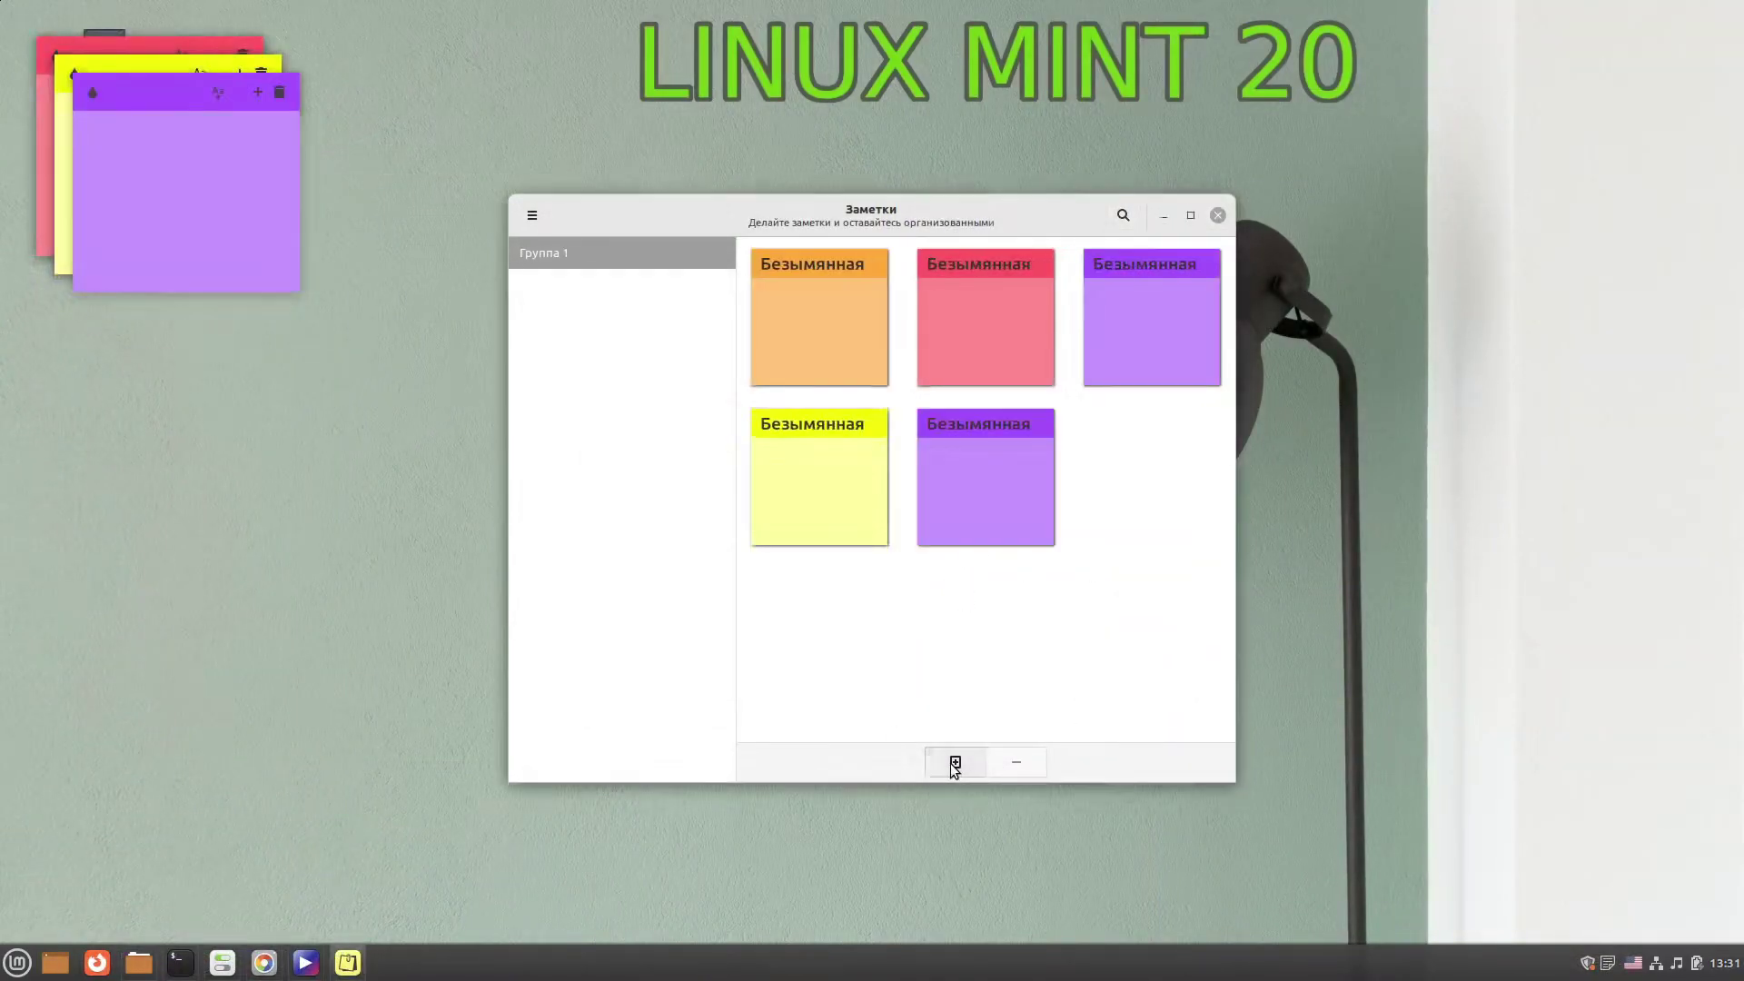
Step: Add several more notes to Группа 1 in Linux Mint 20 to compare their colours
click(955, 762)
click(955, 762)
click(956, 762)
click(955, 761)
click(956, 762)
click(955, 762)
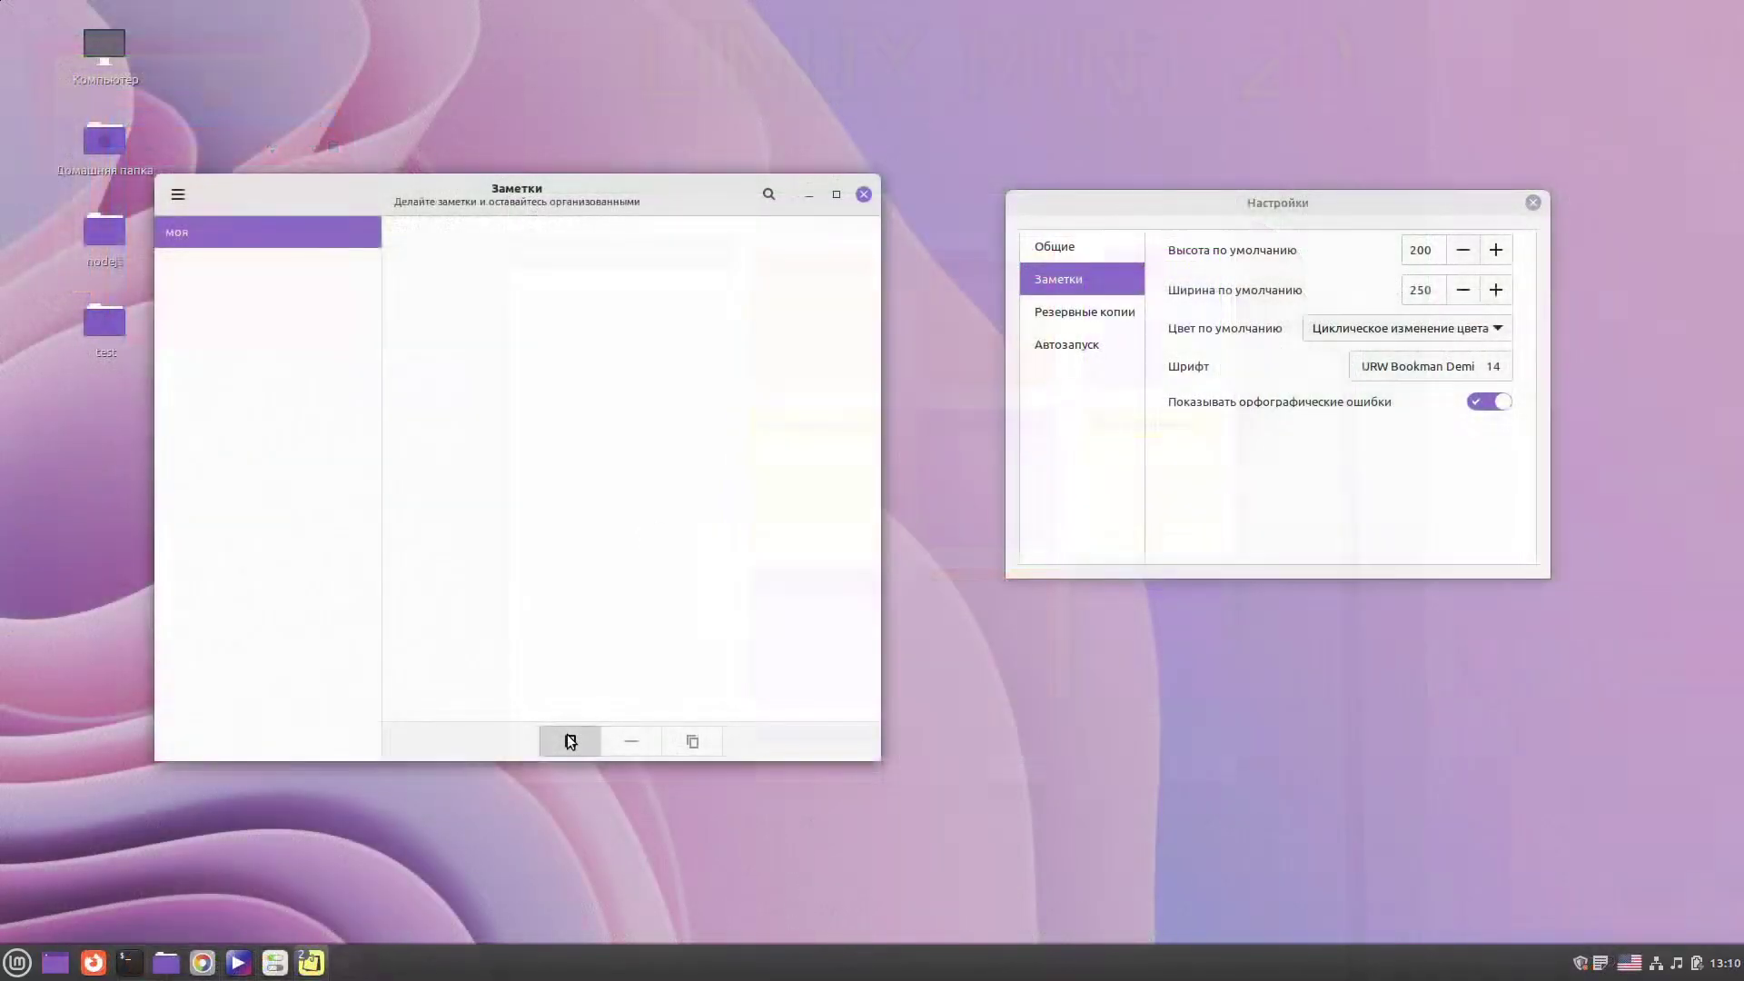
Step: Create fifteen notes in the моя group in Linux Mint 21, enlarge the notes manager and move the Notes settings window aside
click(570, 741)
click(571, 741)
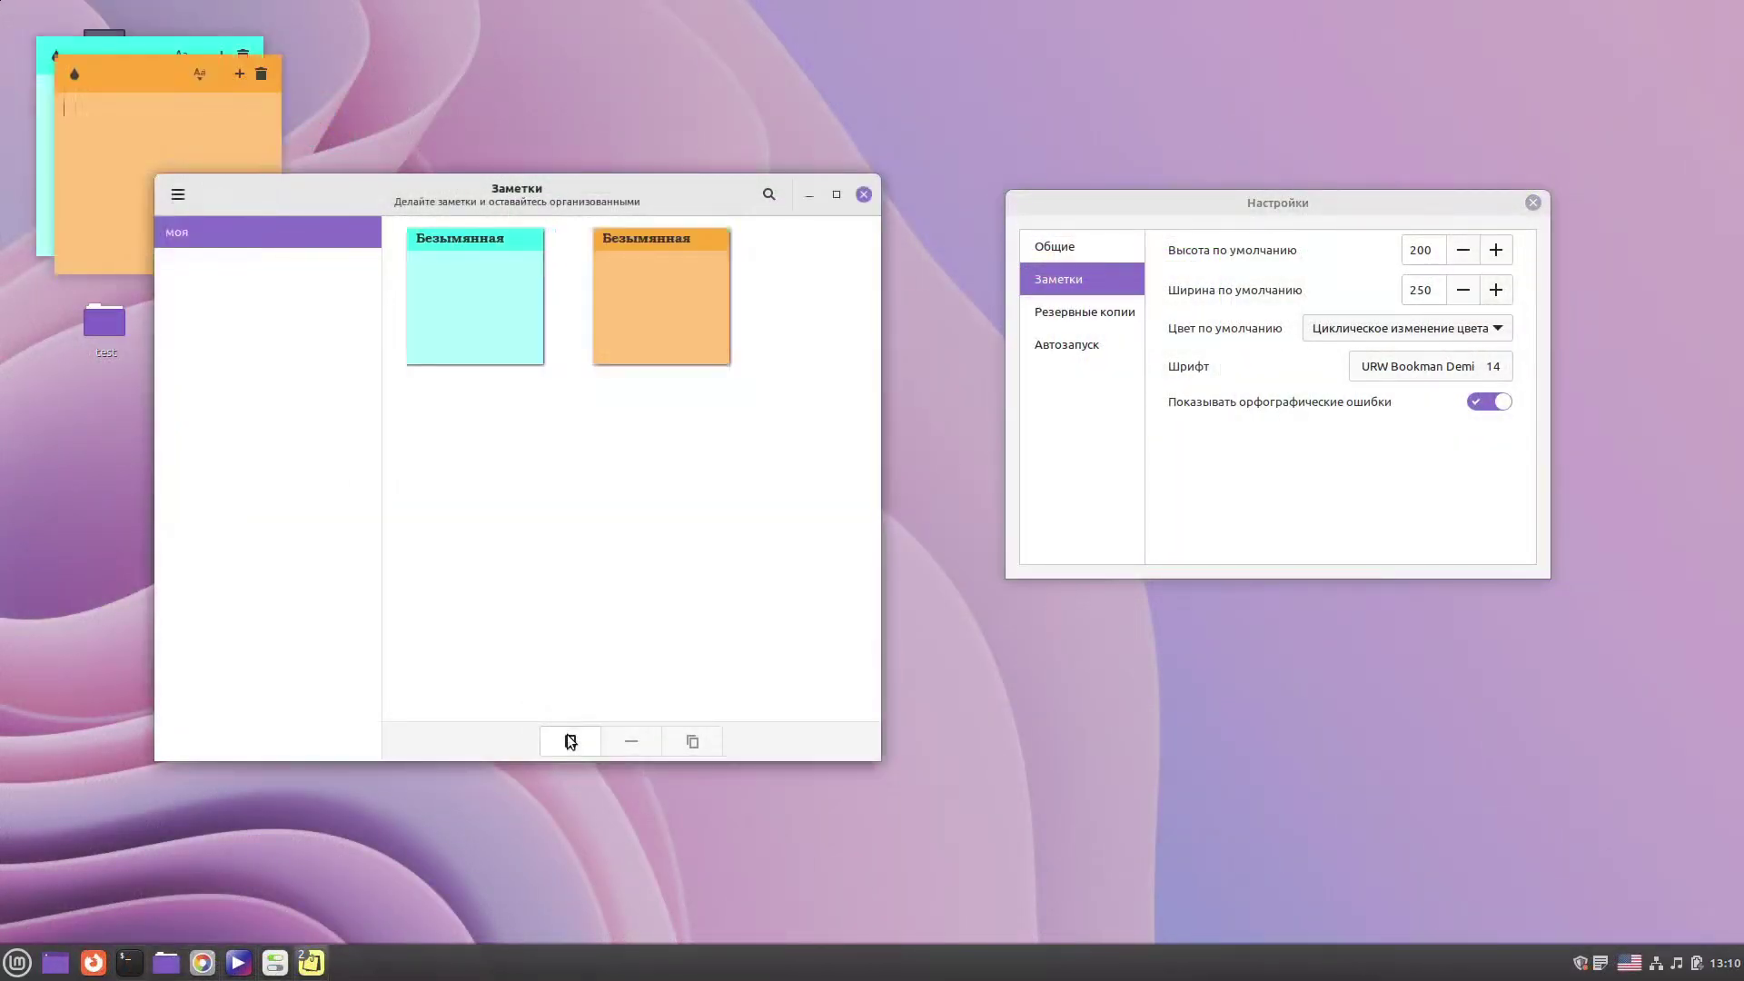
click(571, 741)
click(570, 741)
click(570, 741)
click(571, 741)
click(570, 740)
click(569, 740)
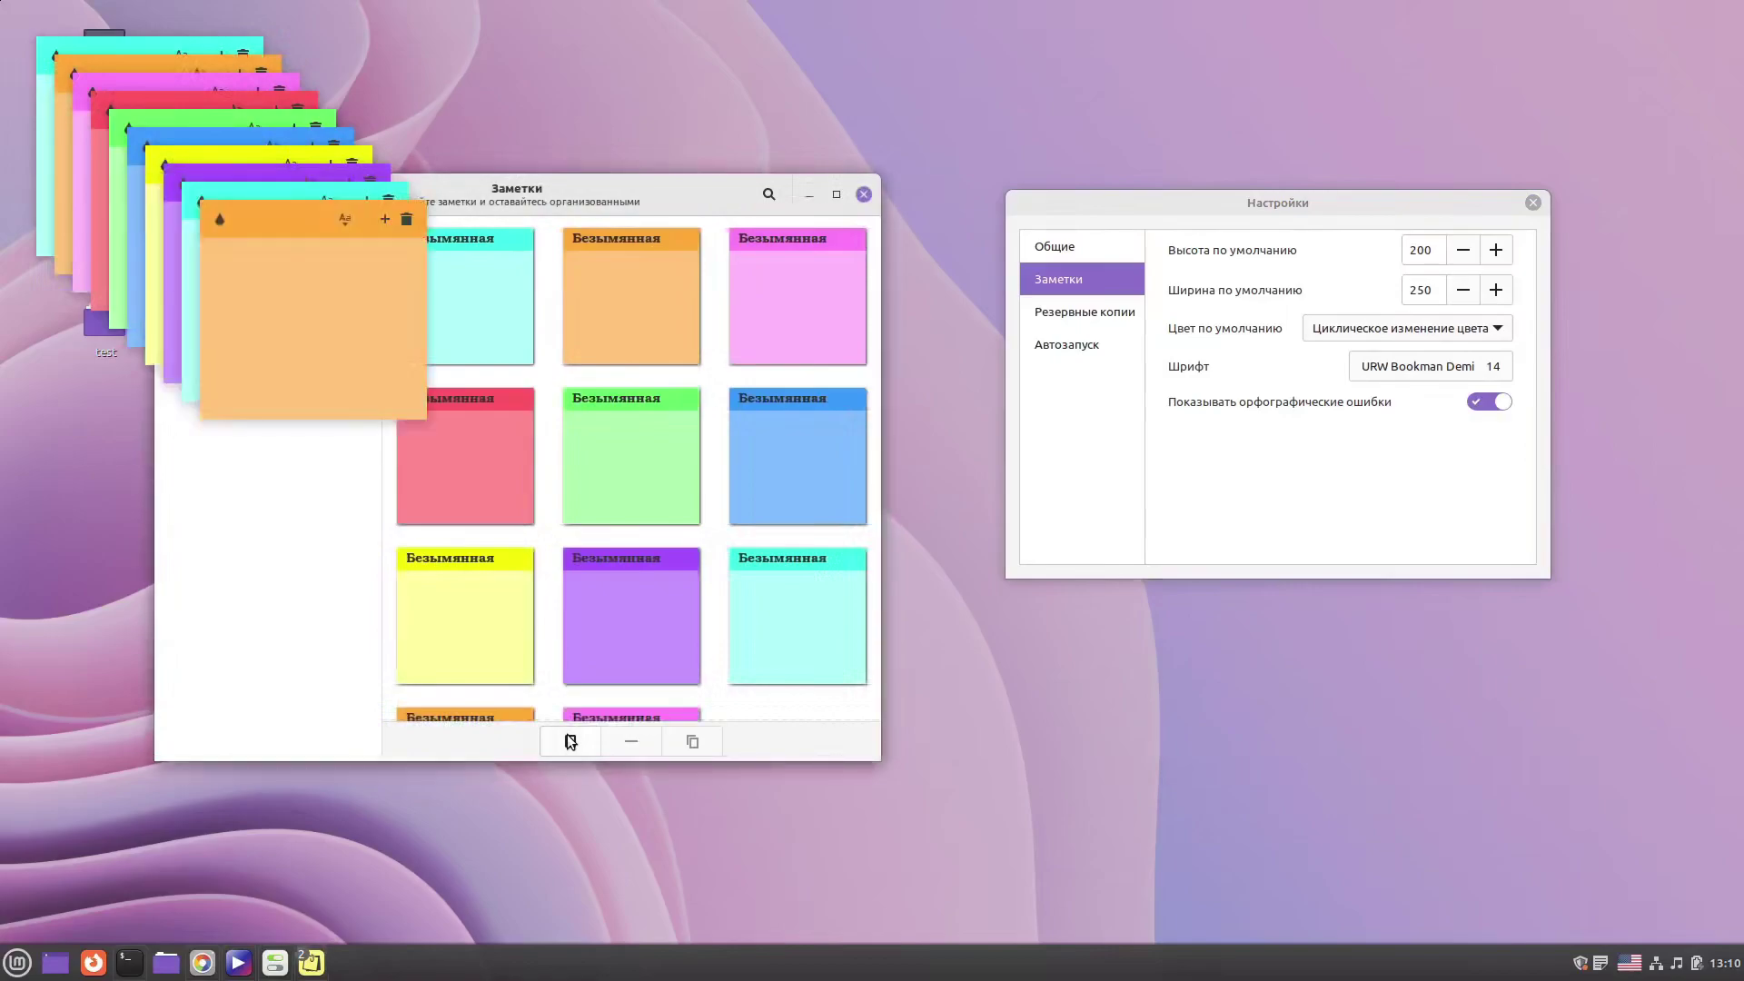
click(570, 740)
click(569, 740)
click(569, 740)
click(570, 740)
click(570, 740)
drag(878, 760, 1208, 849)
drag(1462, 175, 1414, 30)
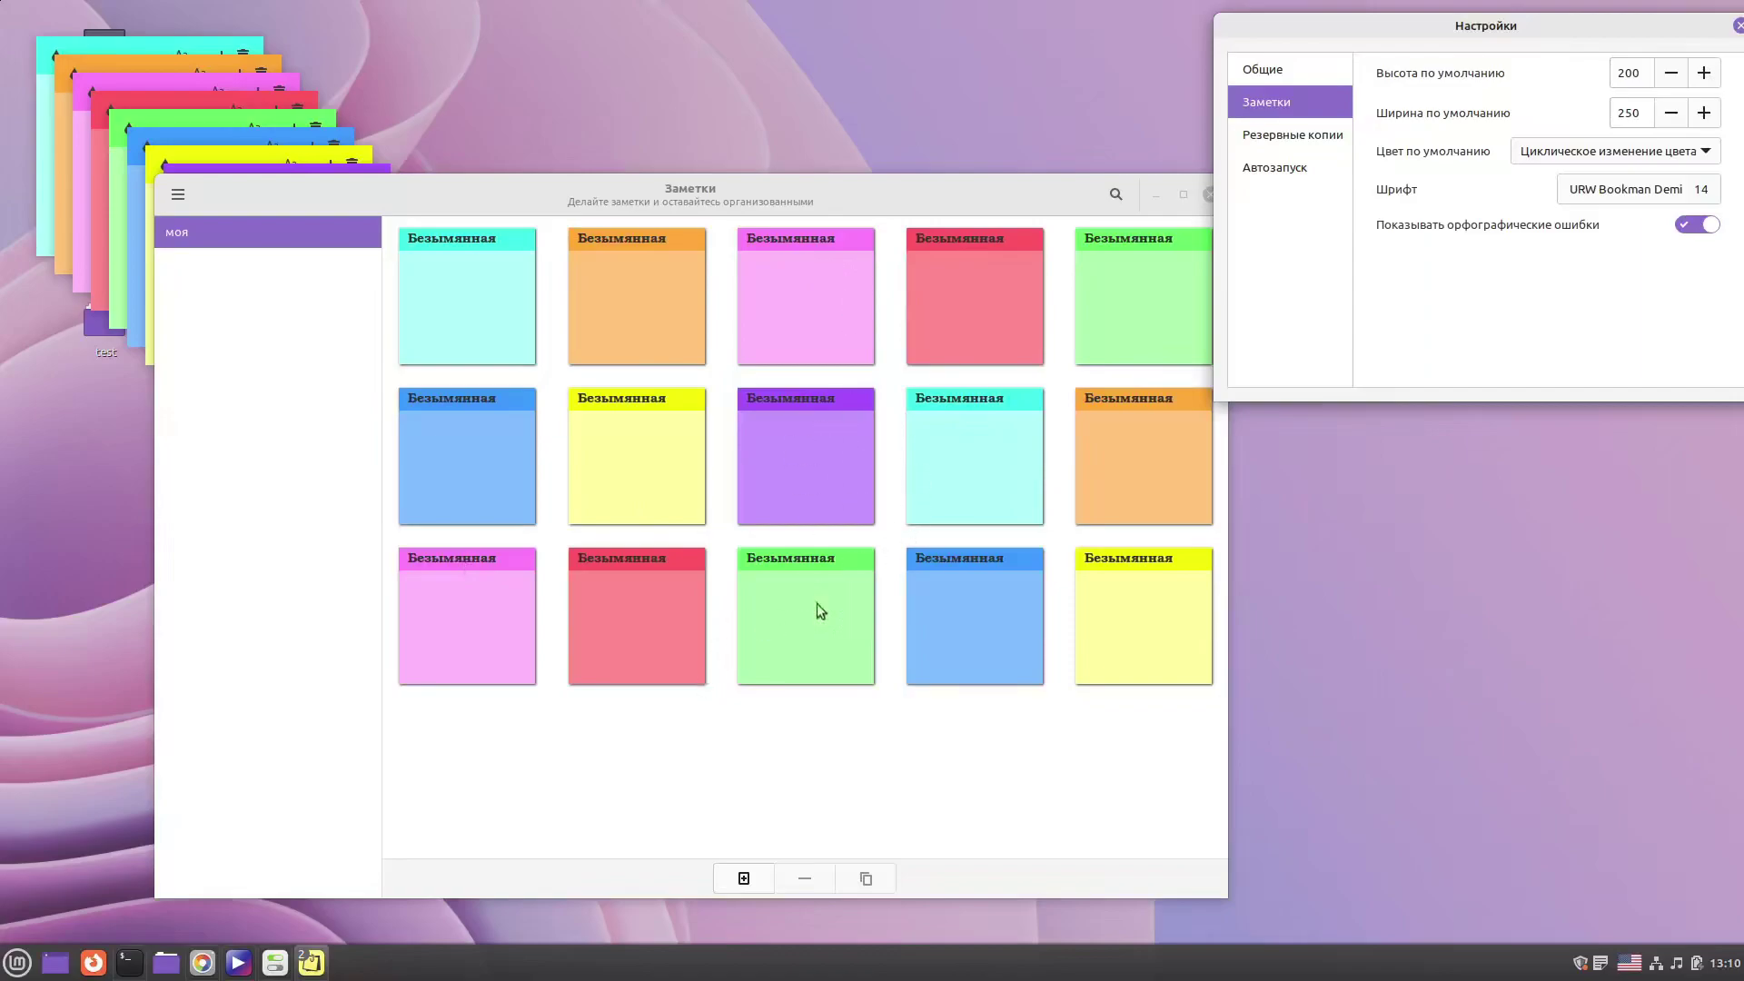
Step: Enter "Ghbdtn" in the first turquoise note, duplicate that note, and duplicate the copy as well
click(471, 293)
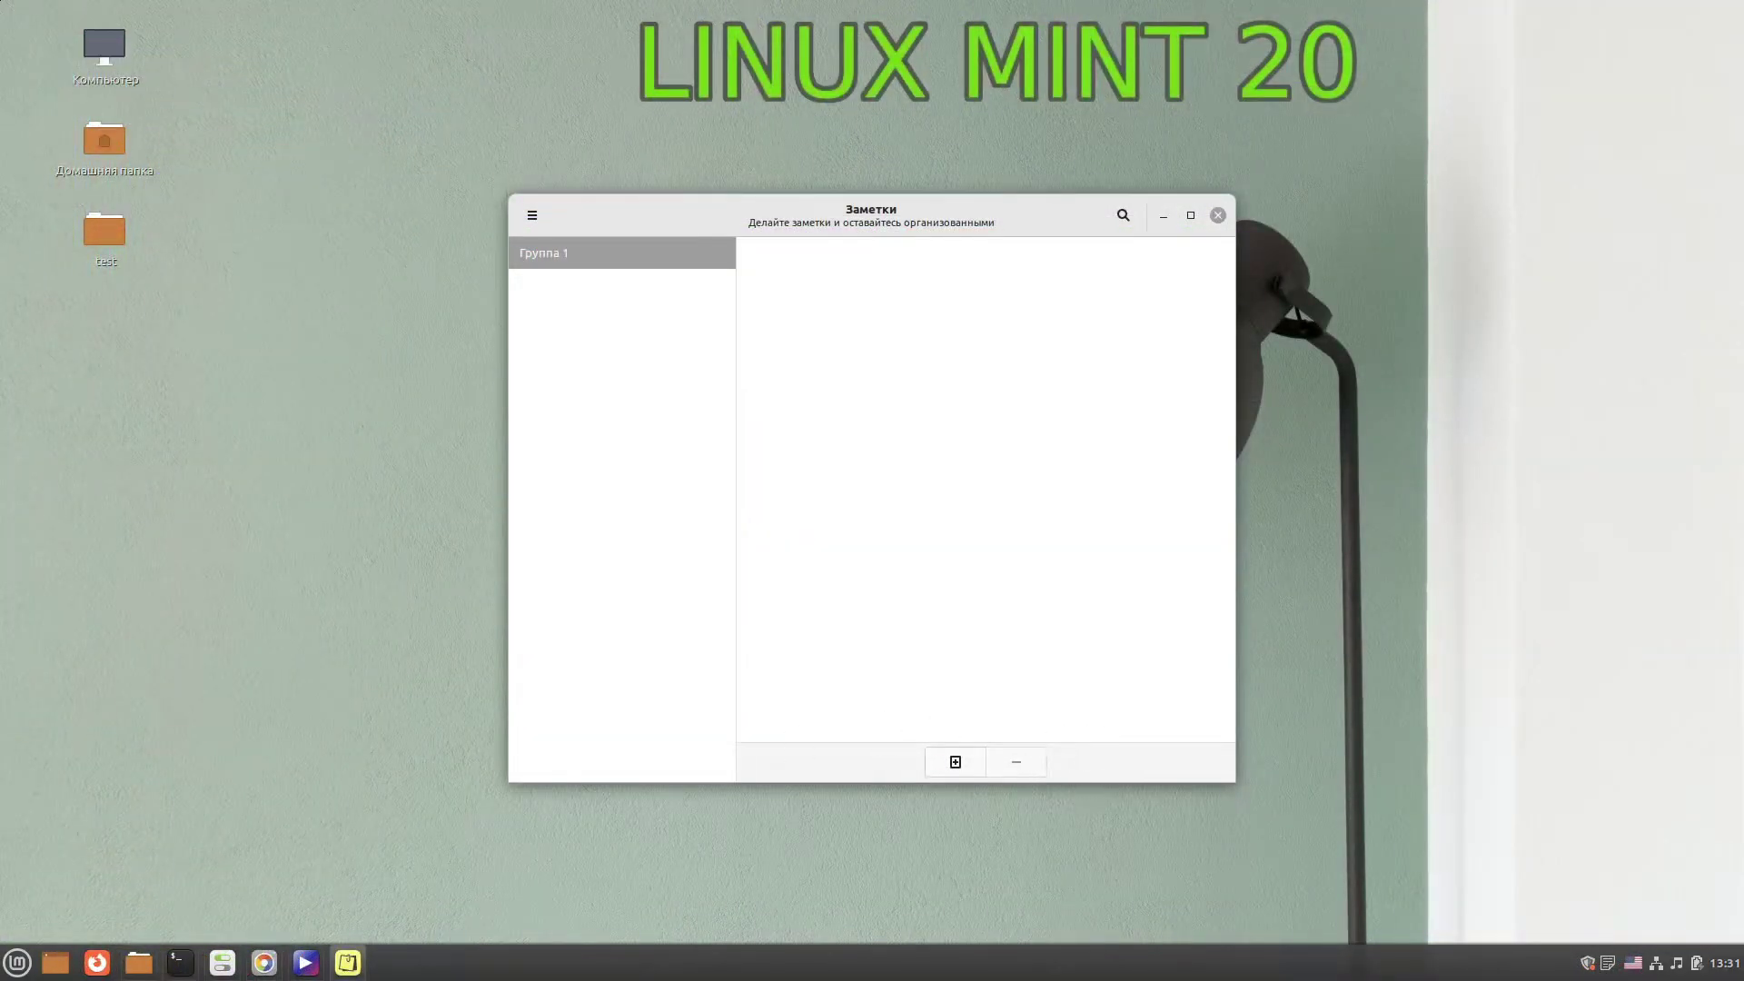
text(Ghbdtn)
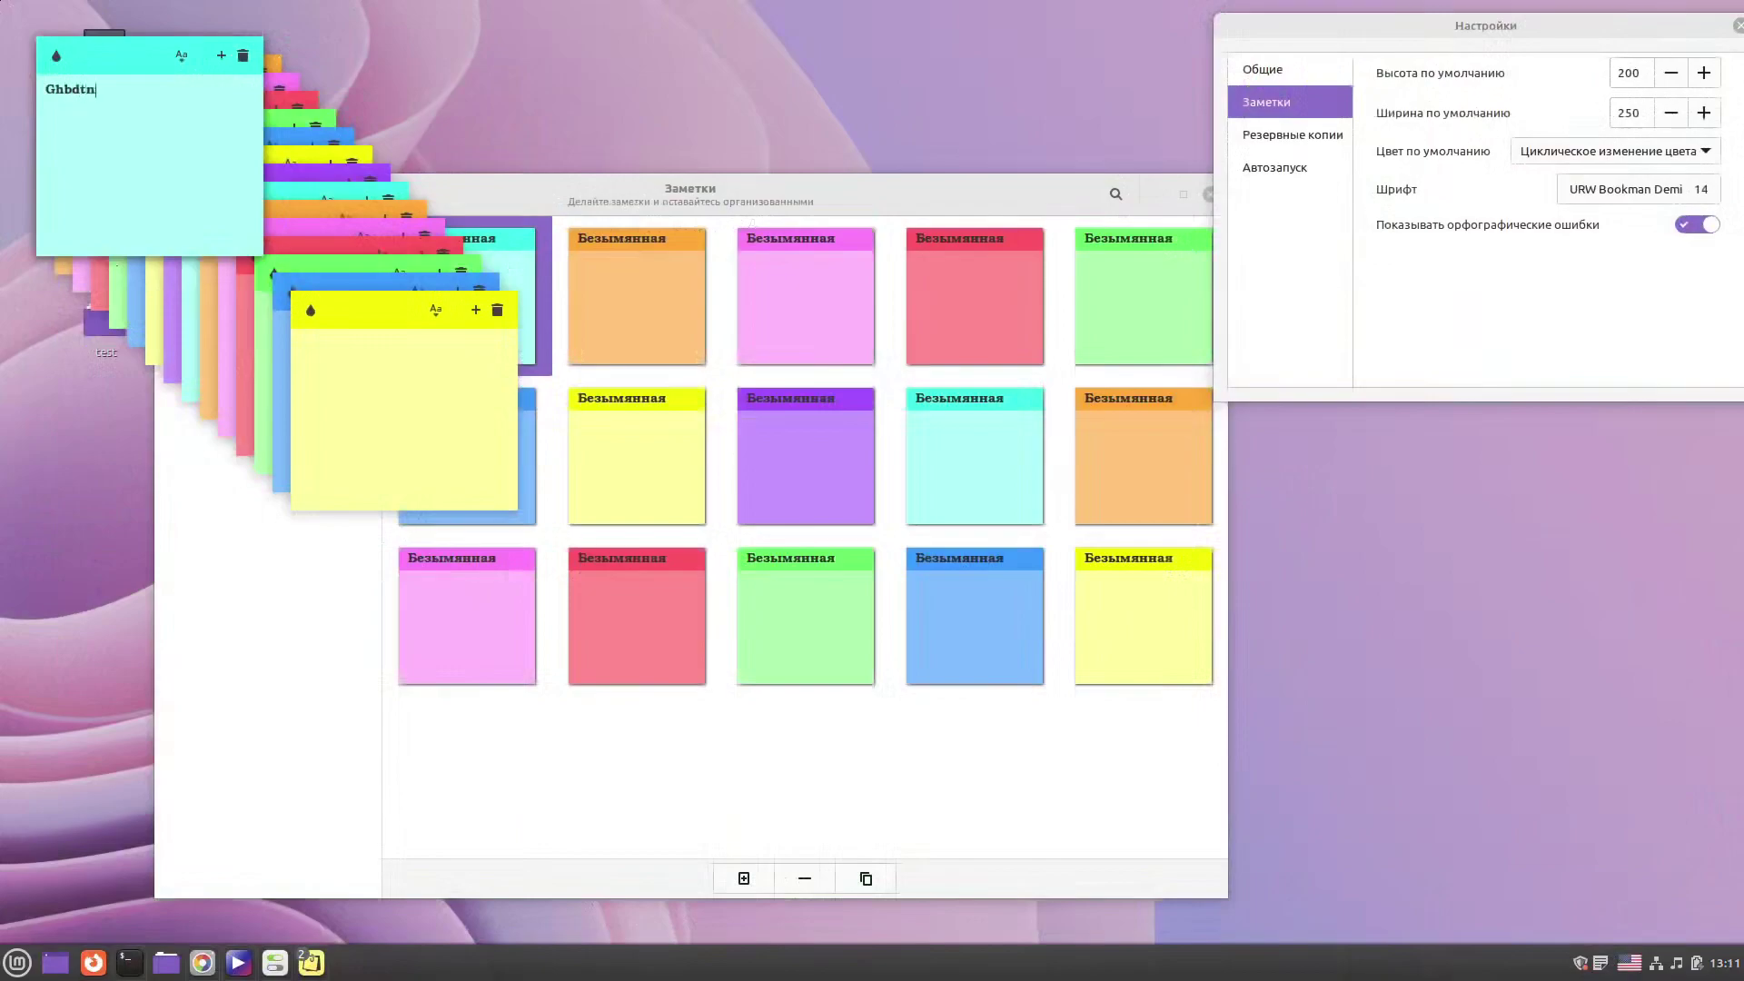
key(Return)
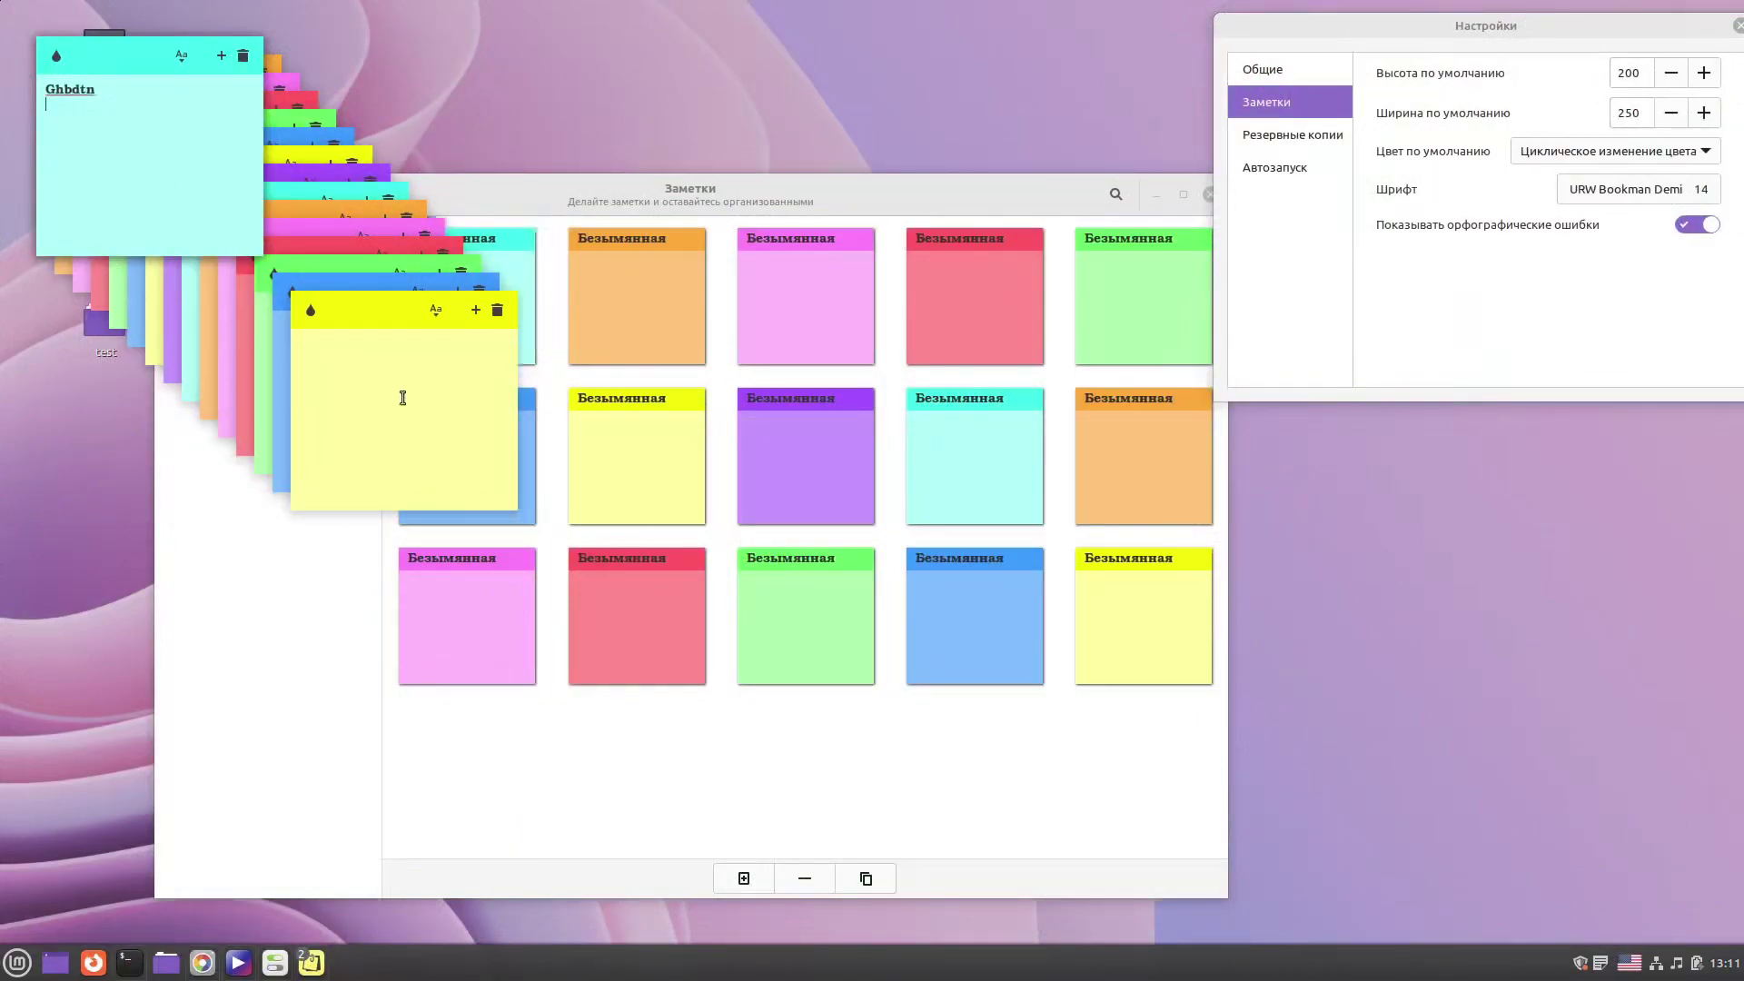
click(543, 441)
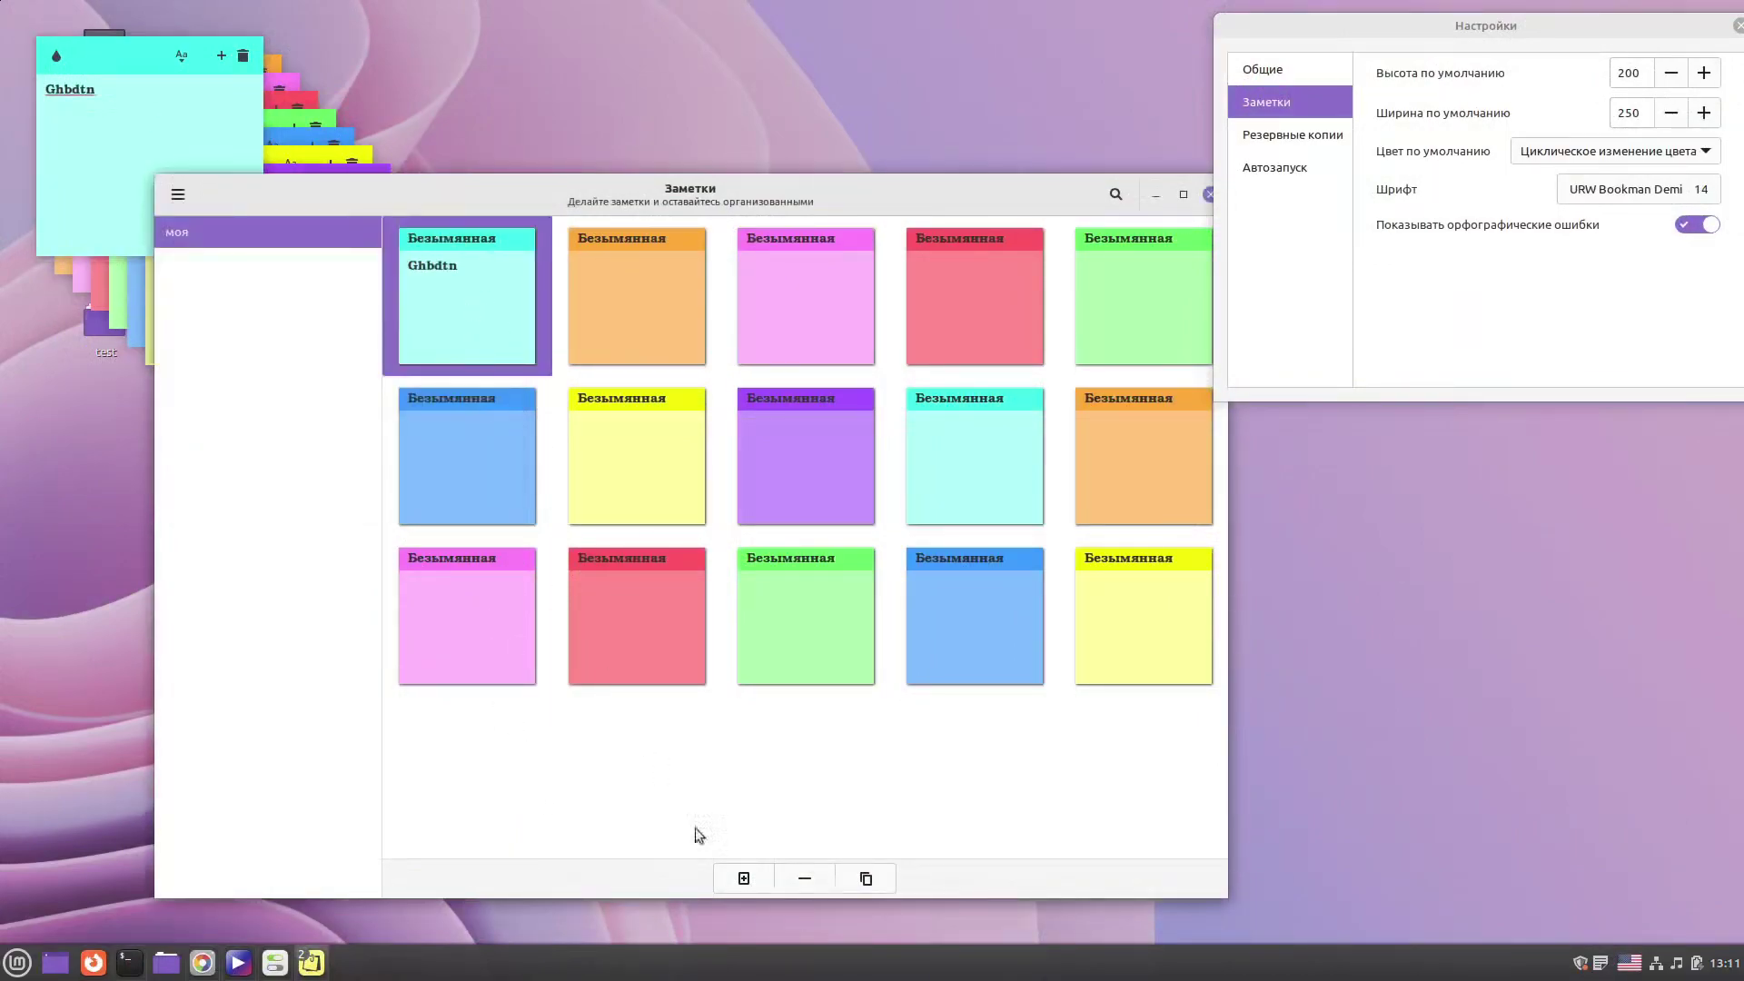
click(869, 879)
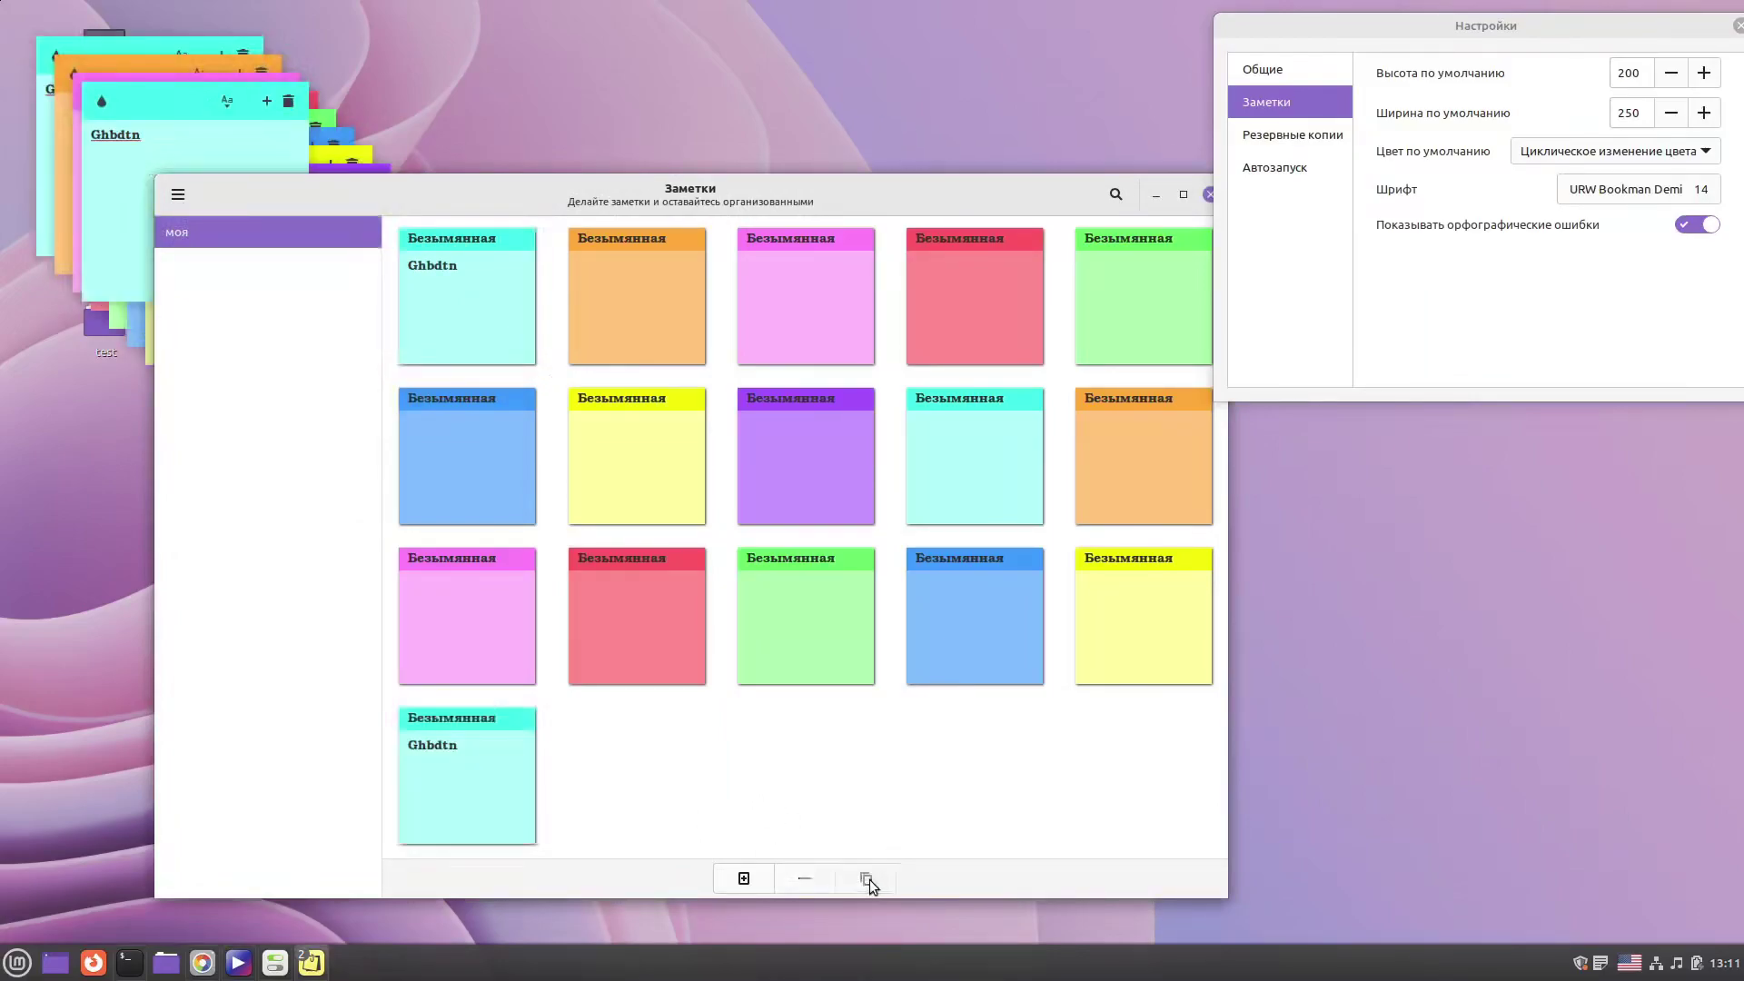
click(482, 790)
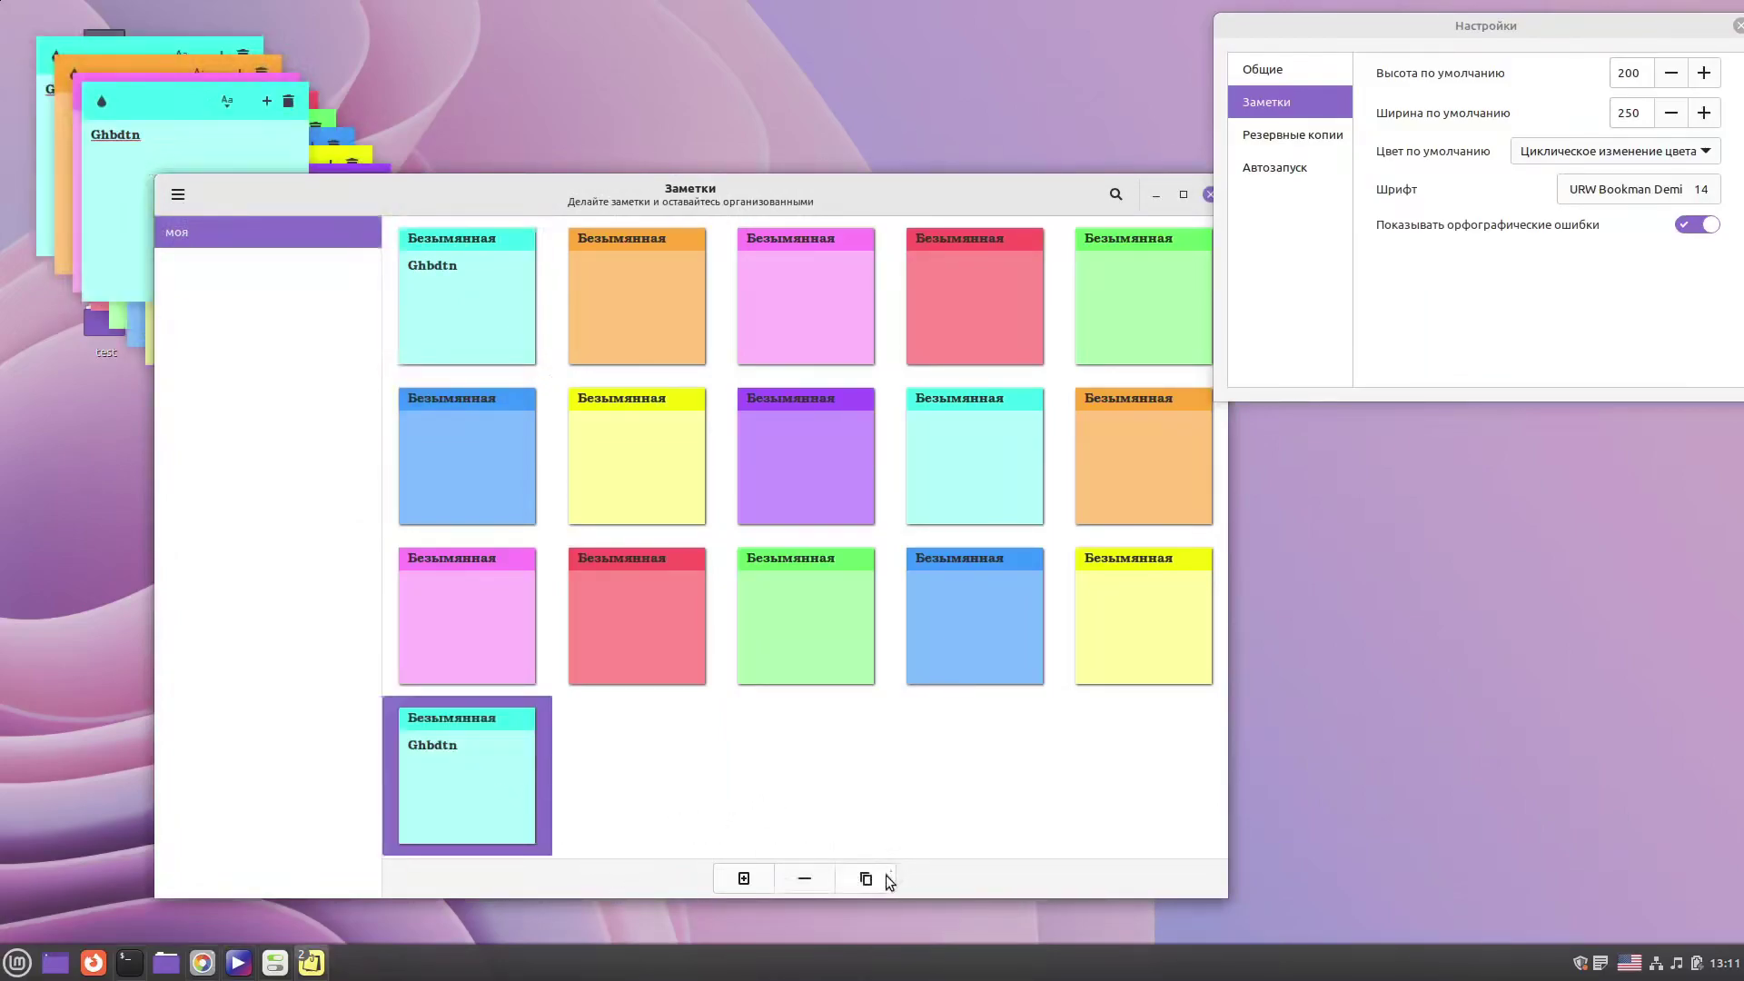
click(869, 879)
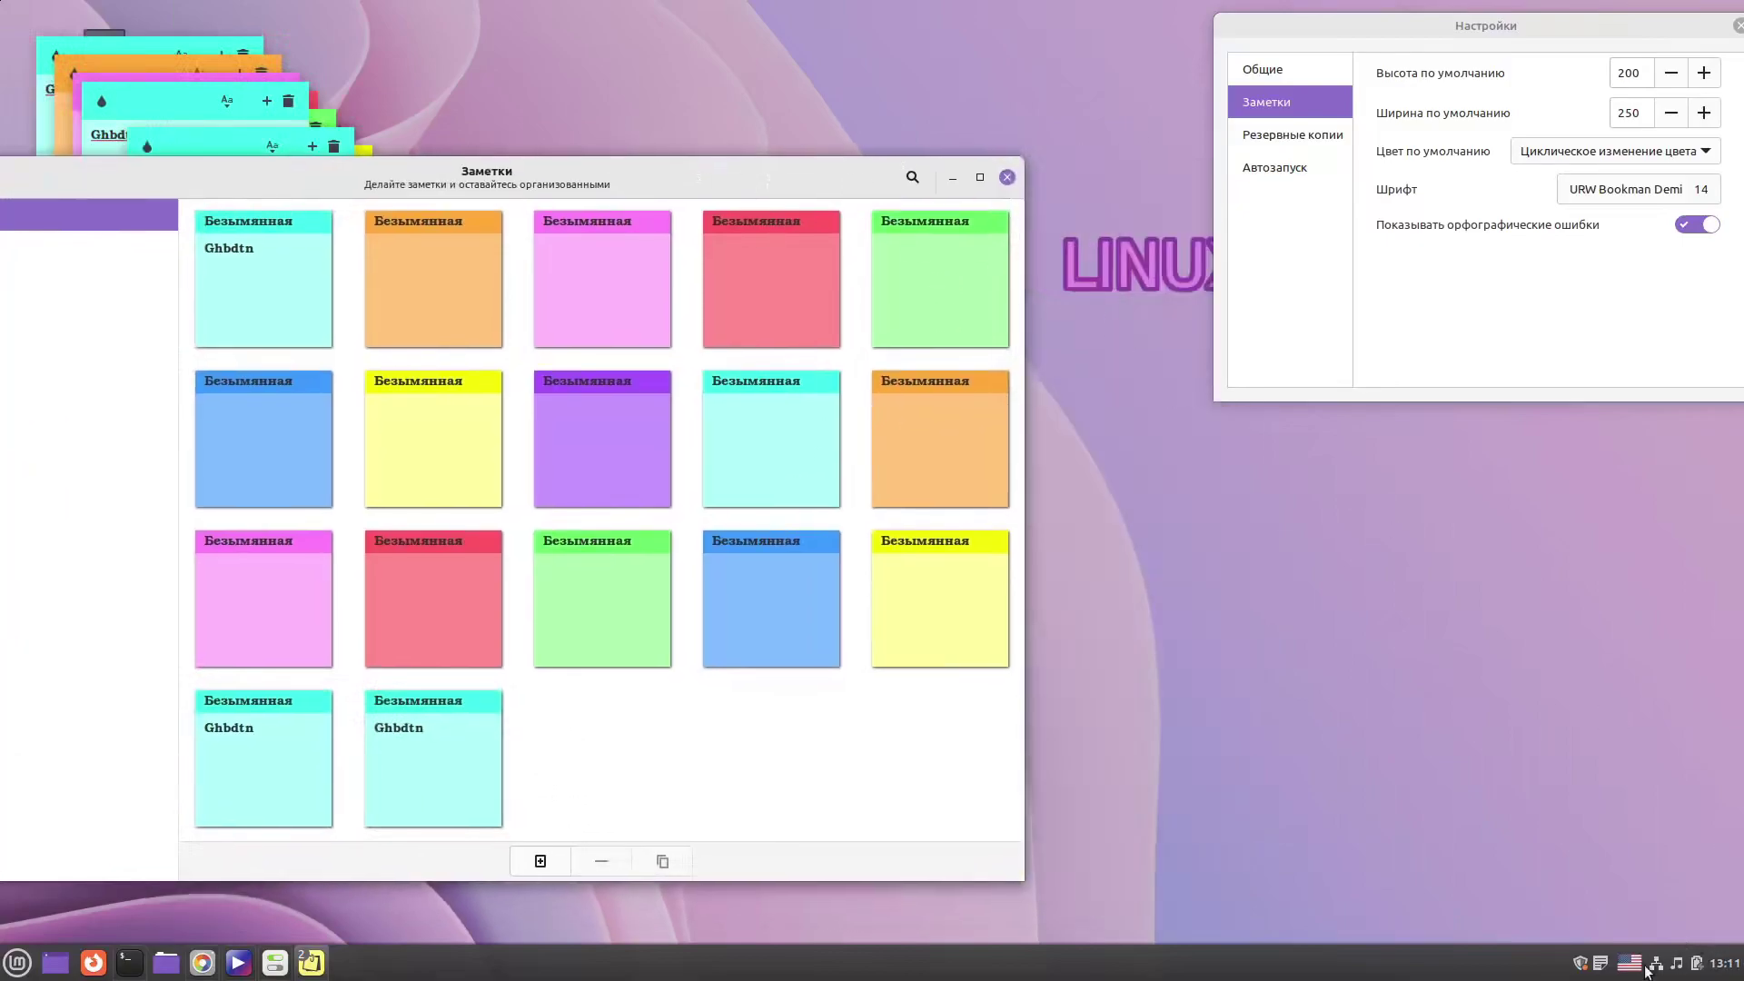
Step: Close the notes manager and delete all the notes from the desktop
click(1007, 179)
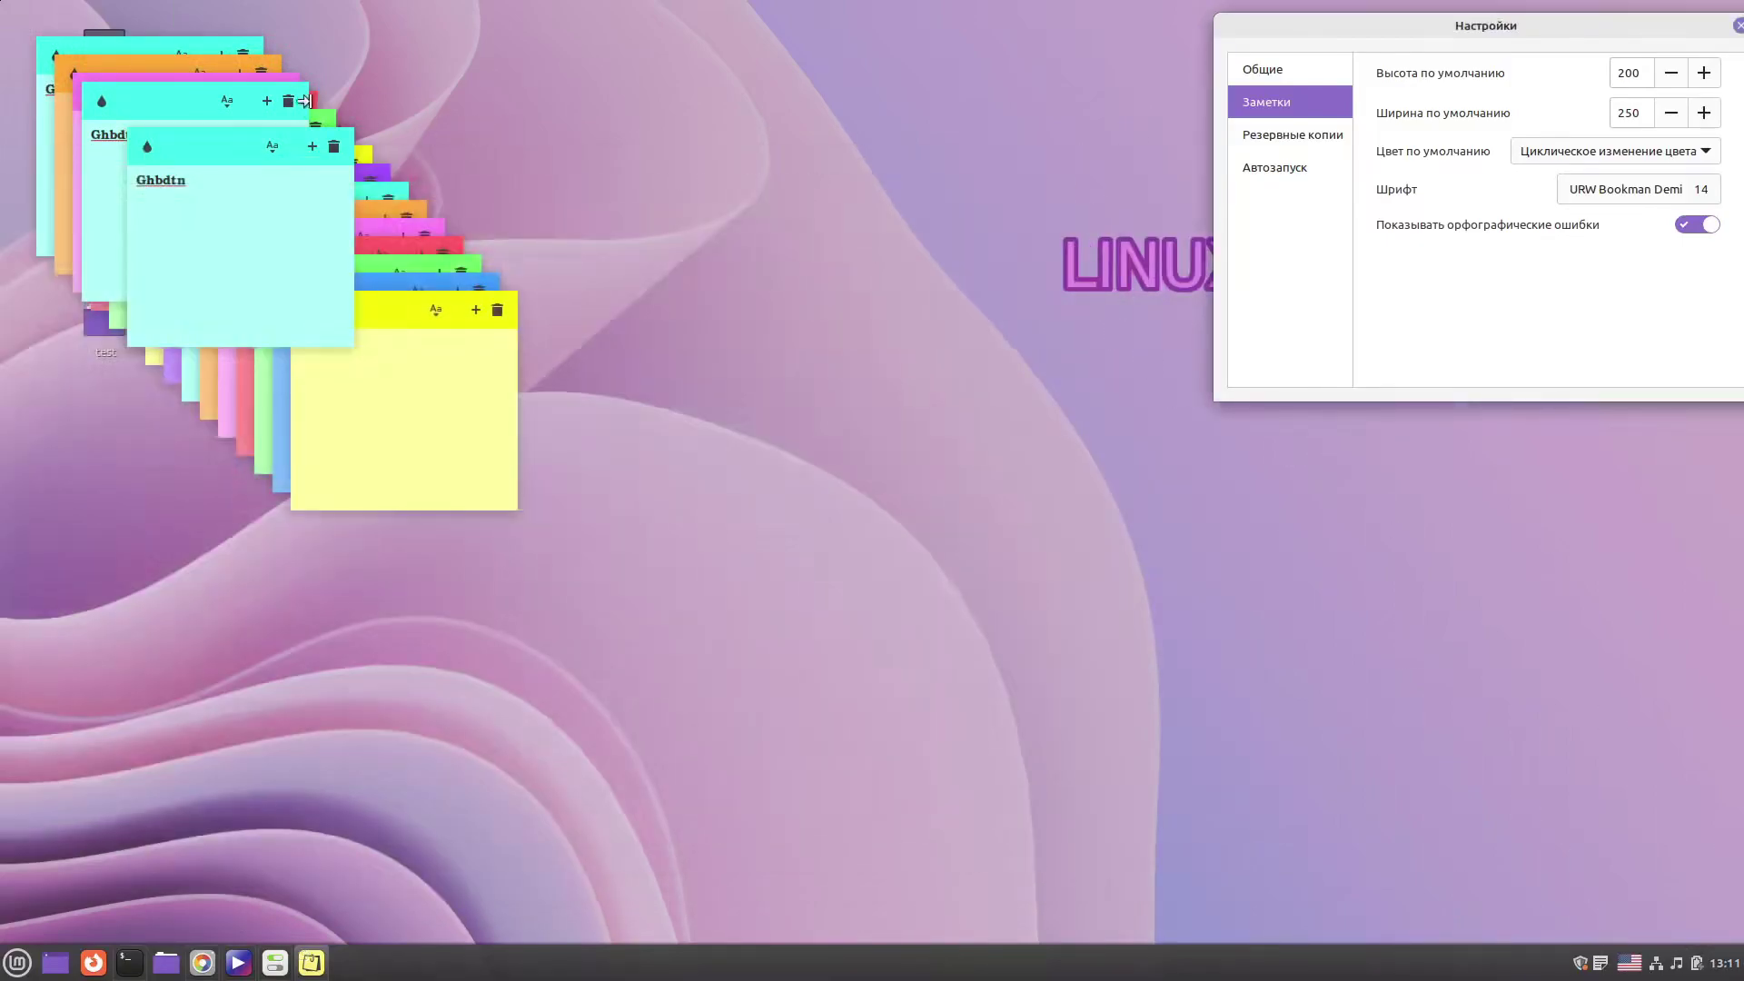
click(332, 149)
click(287, 100)
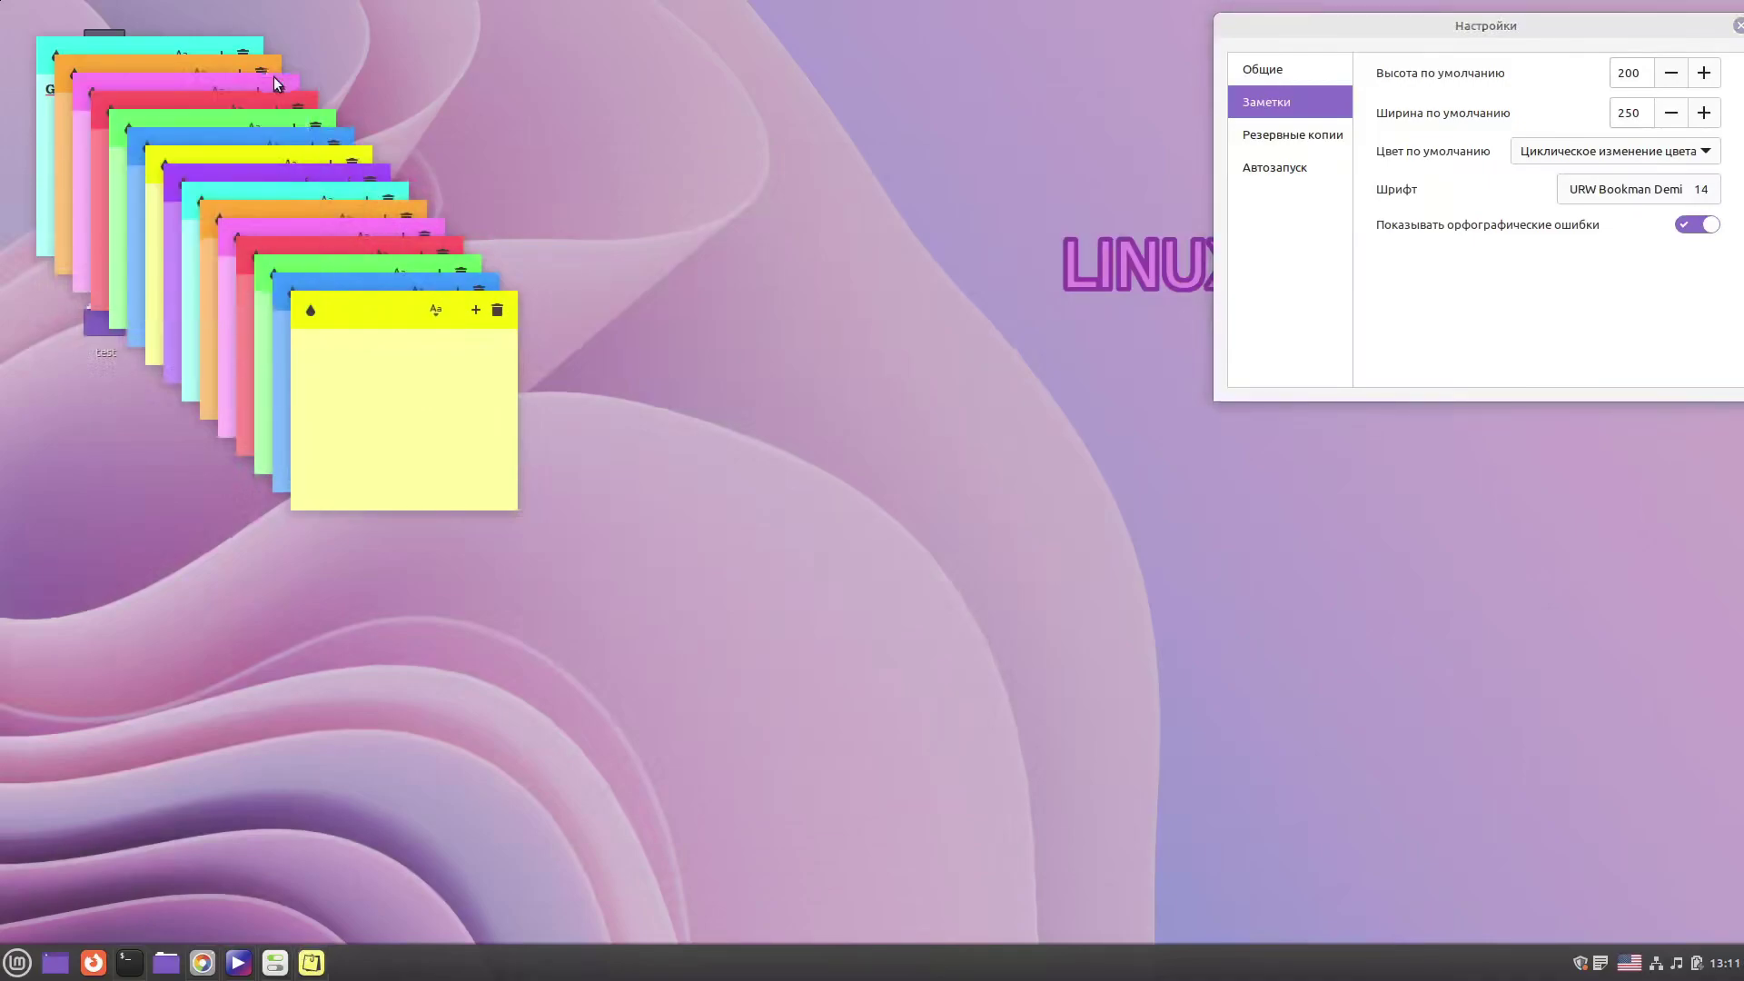
click(496, 312)
click(479, 292)
click(460, 273)
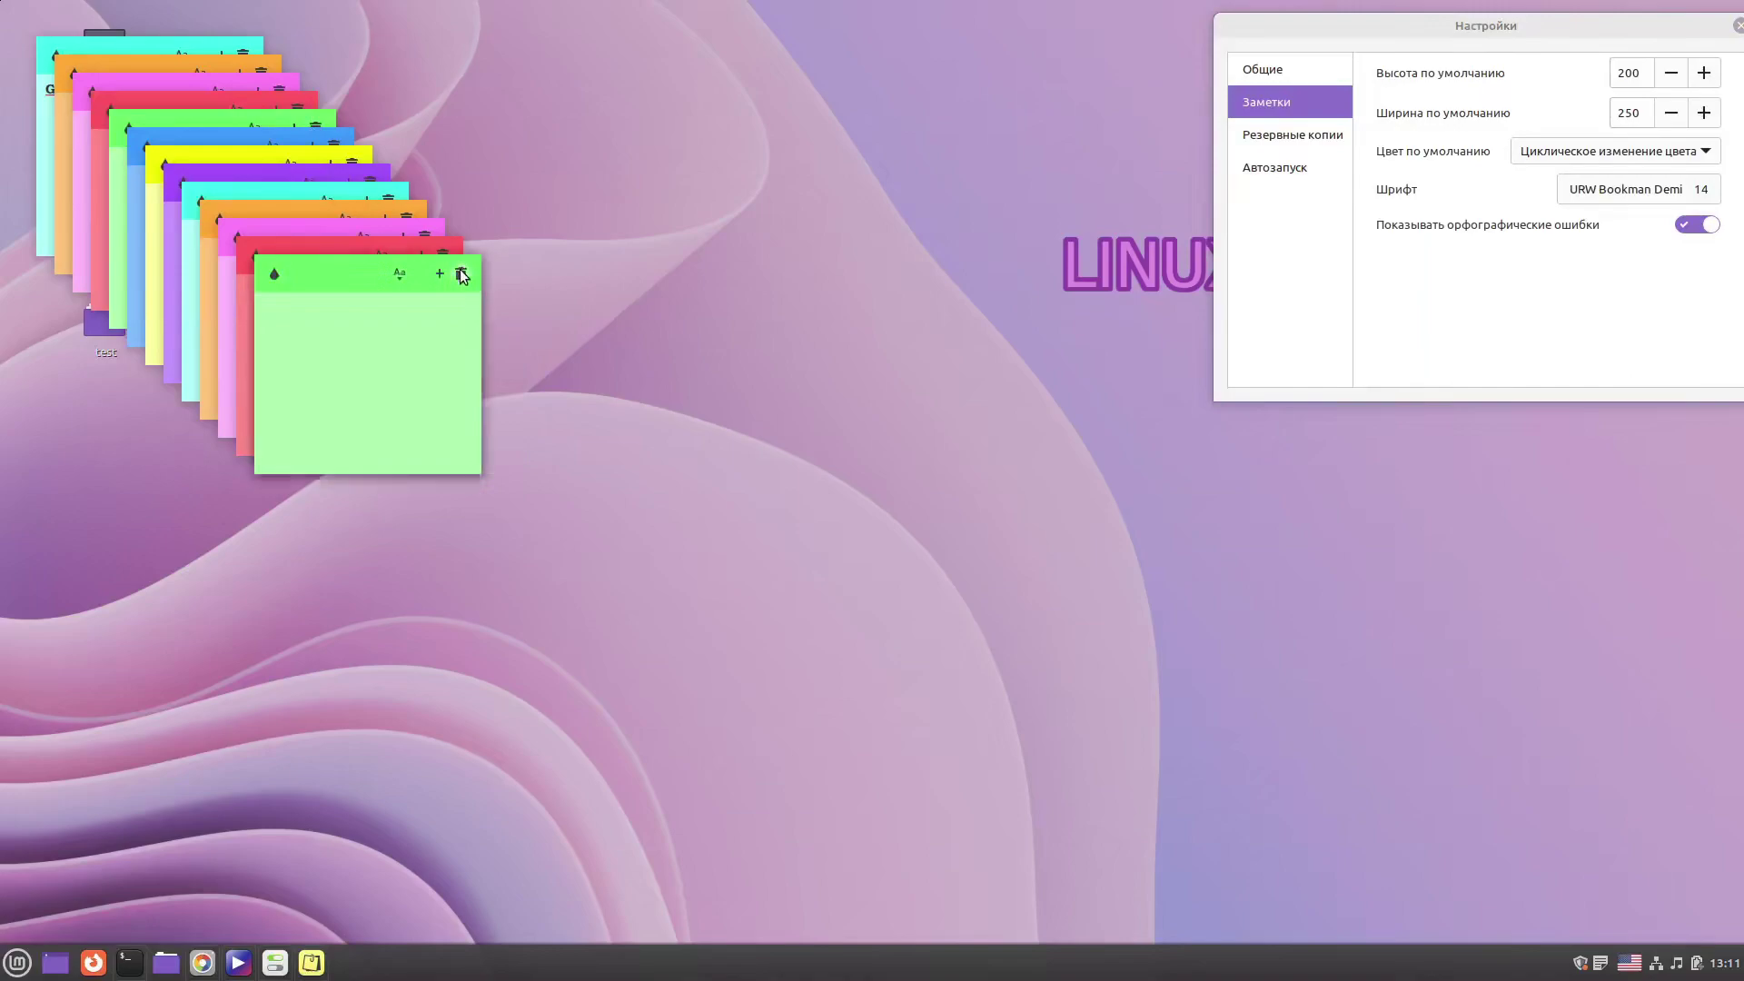
click(442, 254)
click(424, 238)
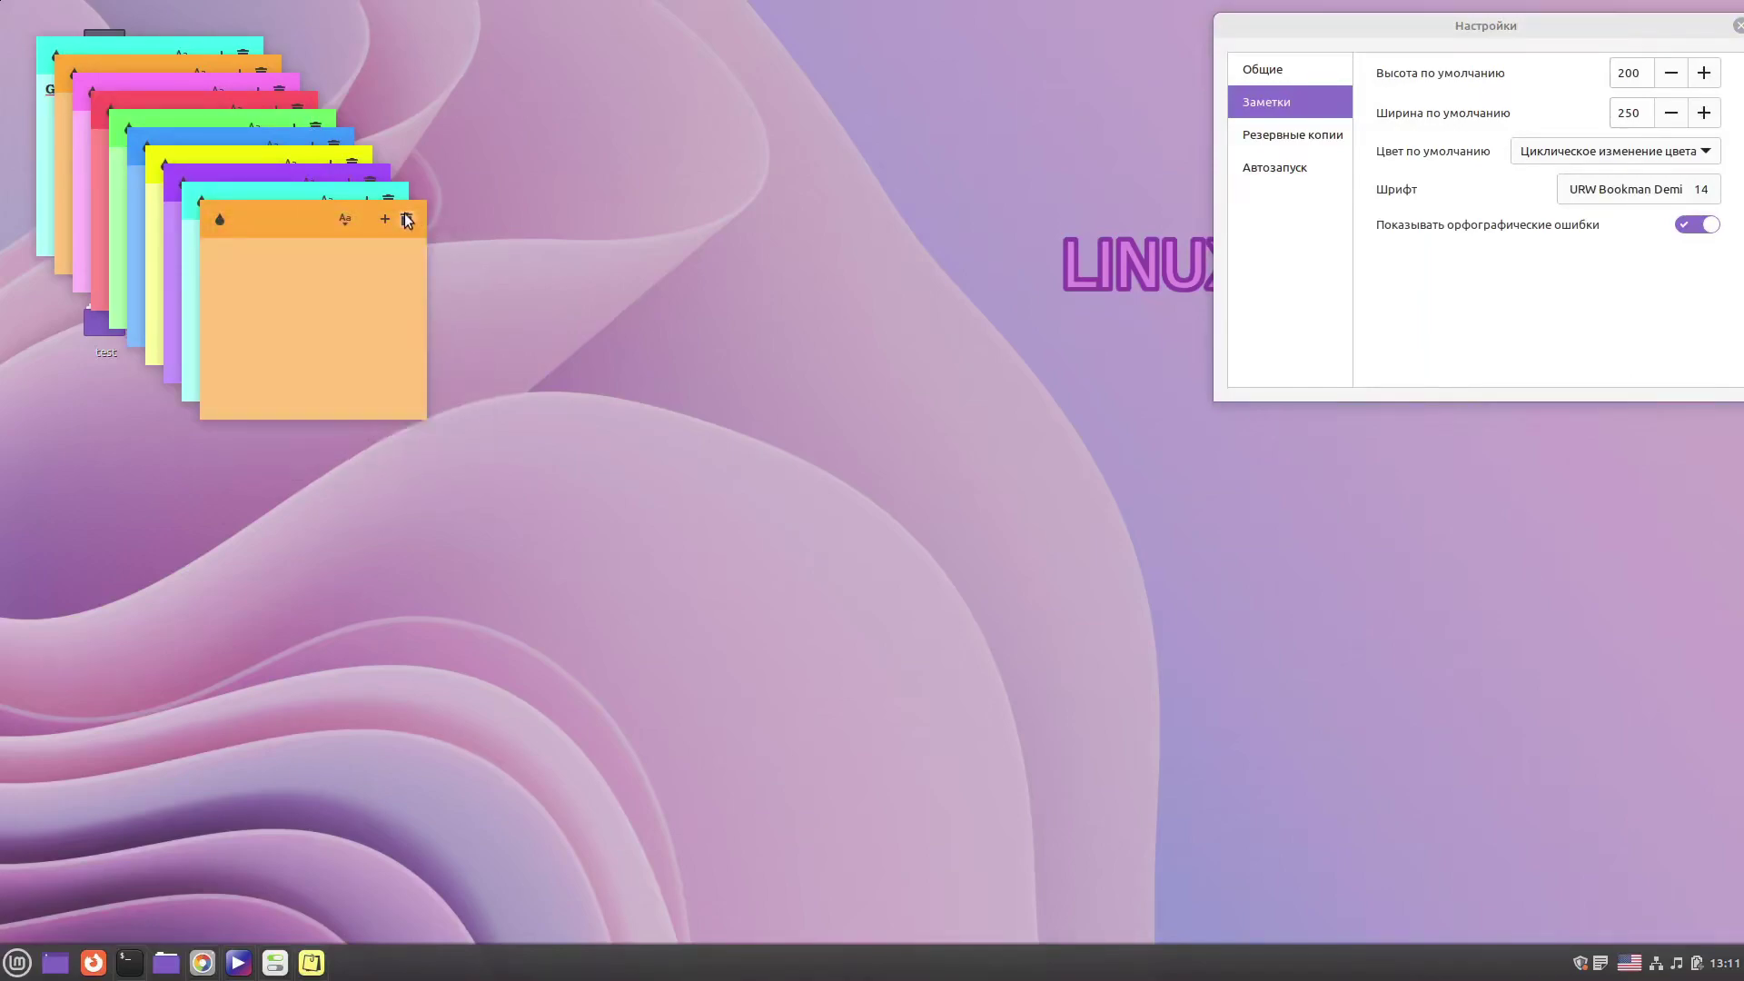
click(406, 220)
click(388, 202)
click(368, 181)
click(351, 165)
click(333, 148)
click(317, 130)
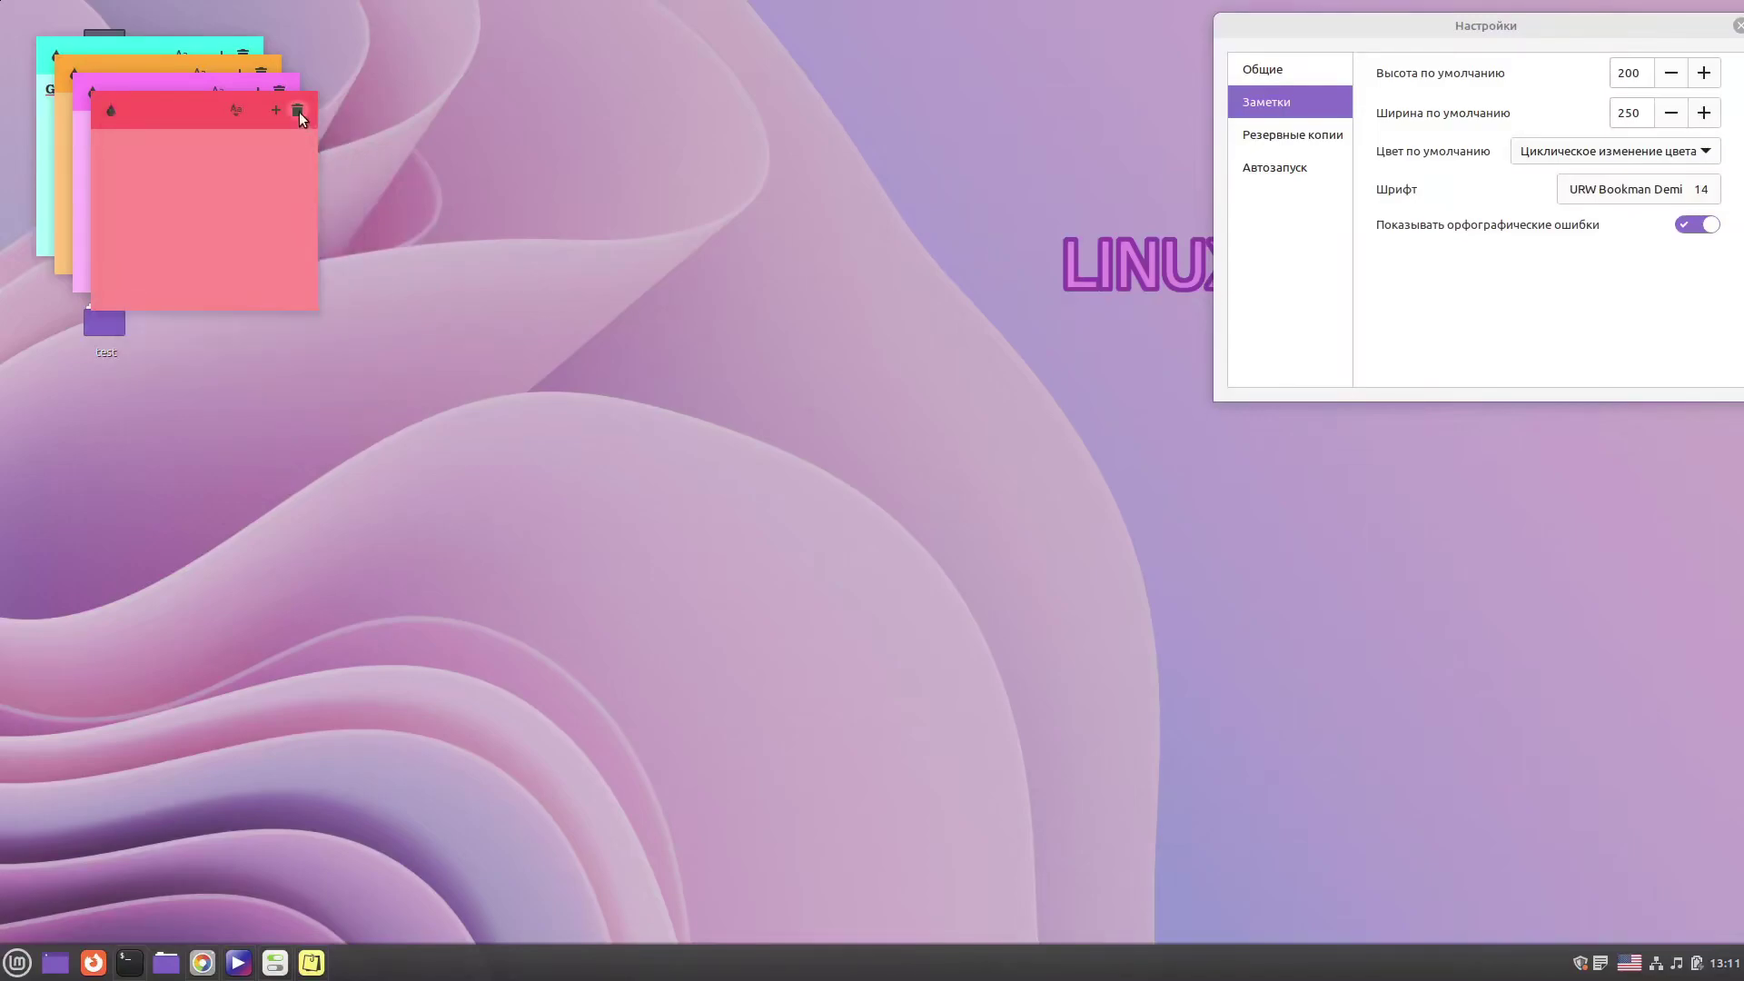
click(298, 111)
click(280, 92)
click(261, 75)
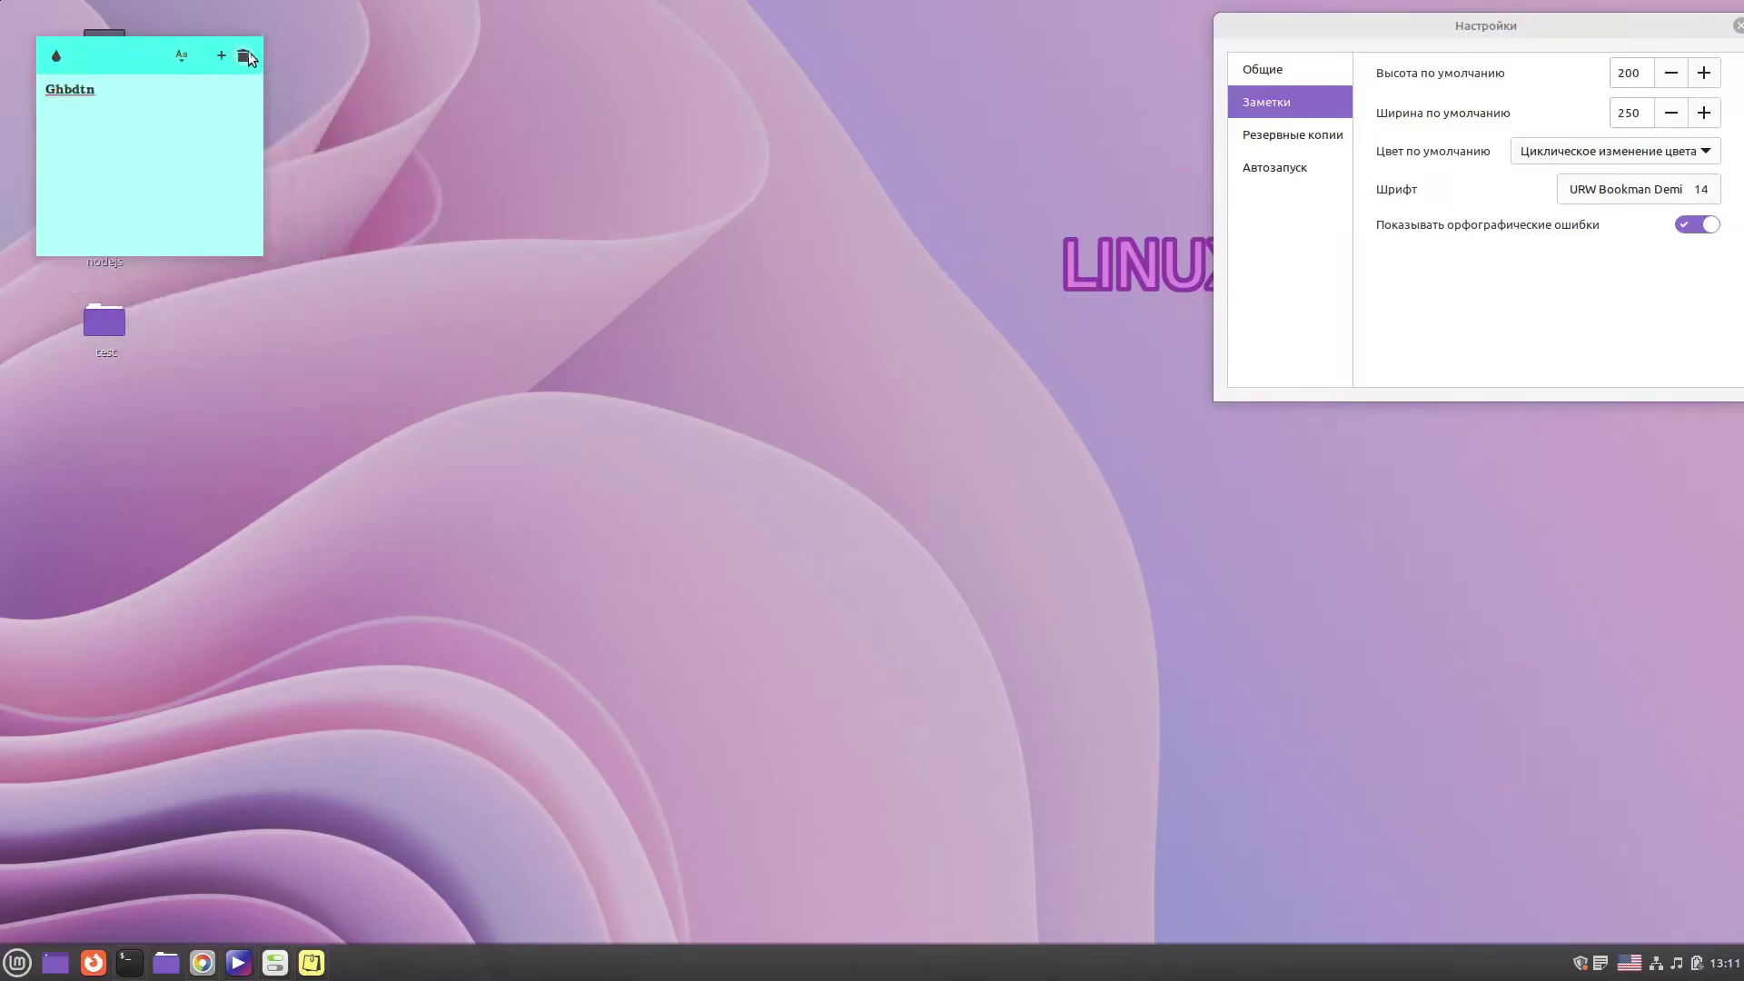
click(242, 55)
Step: Open the test folder from the desktop and reposition its window beside the Notes settings window
right_click(118, 320)
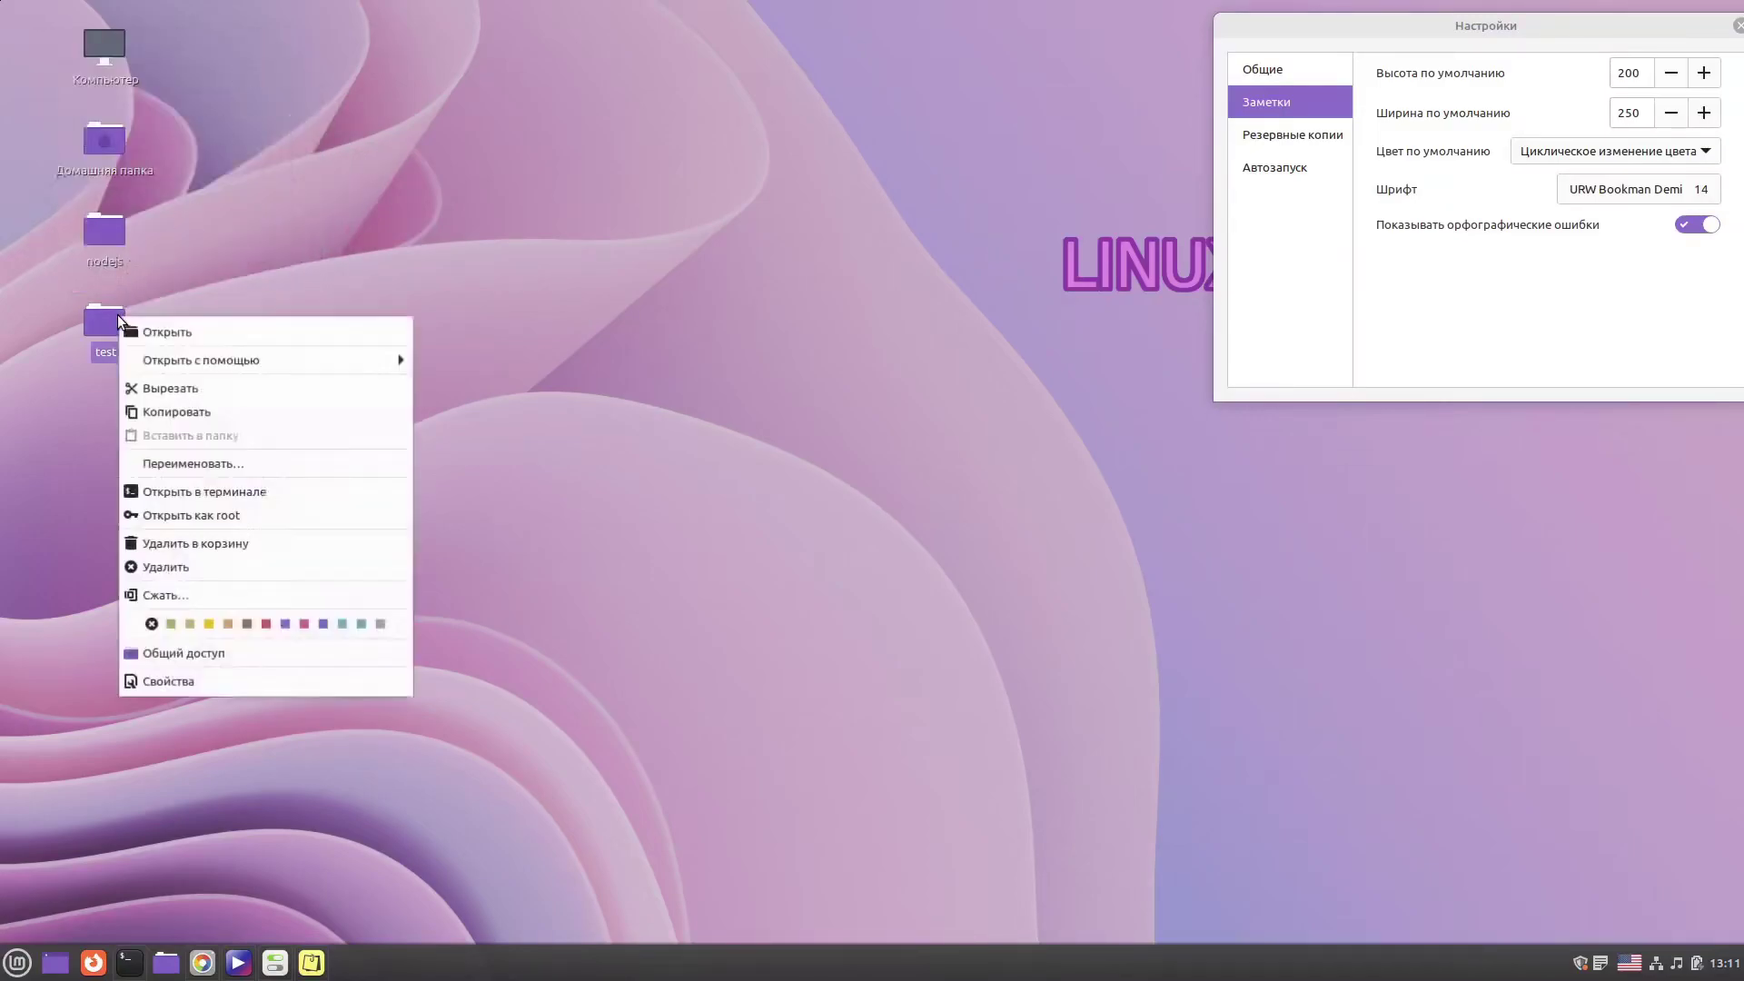
click(248, 328)
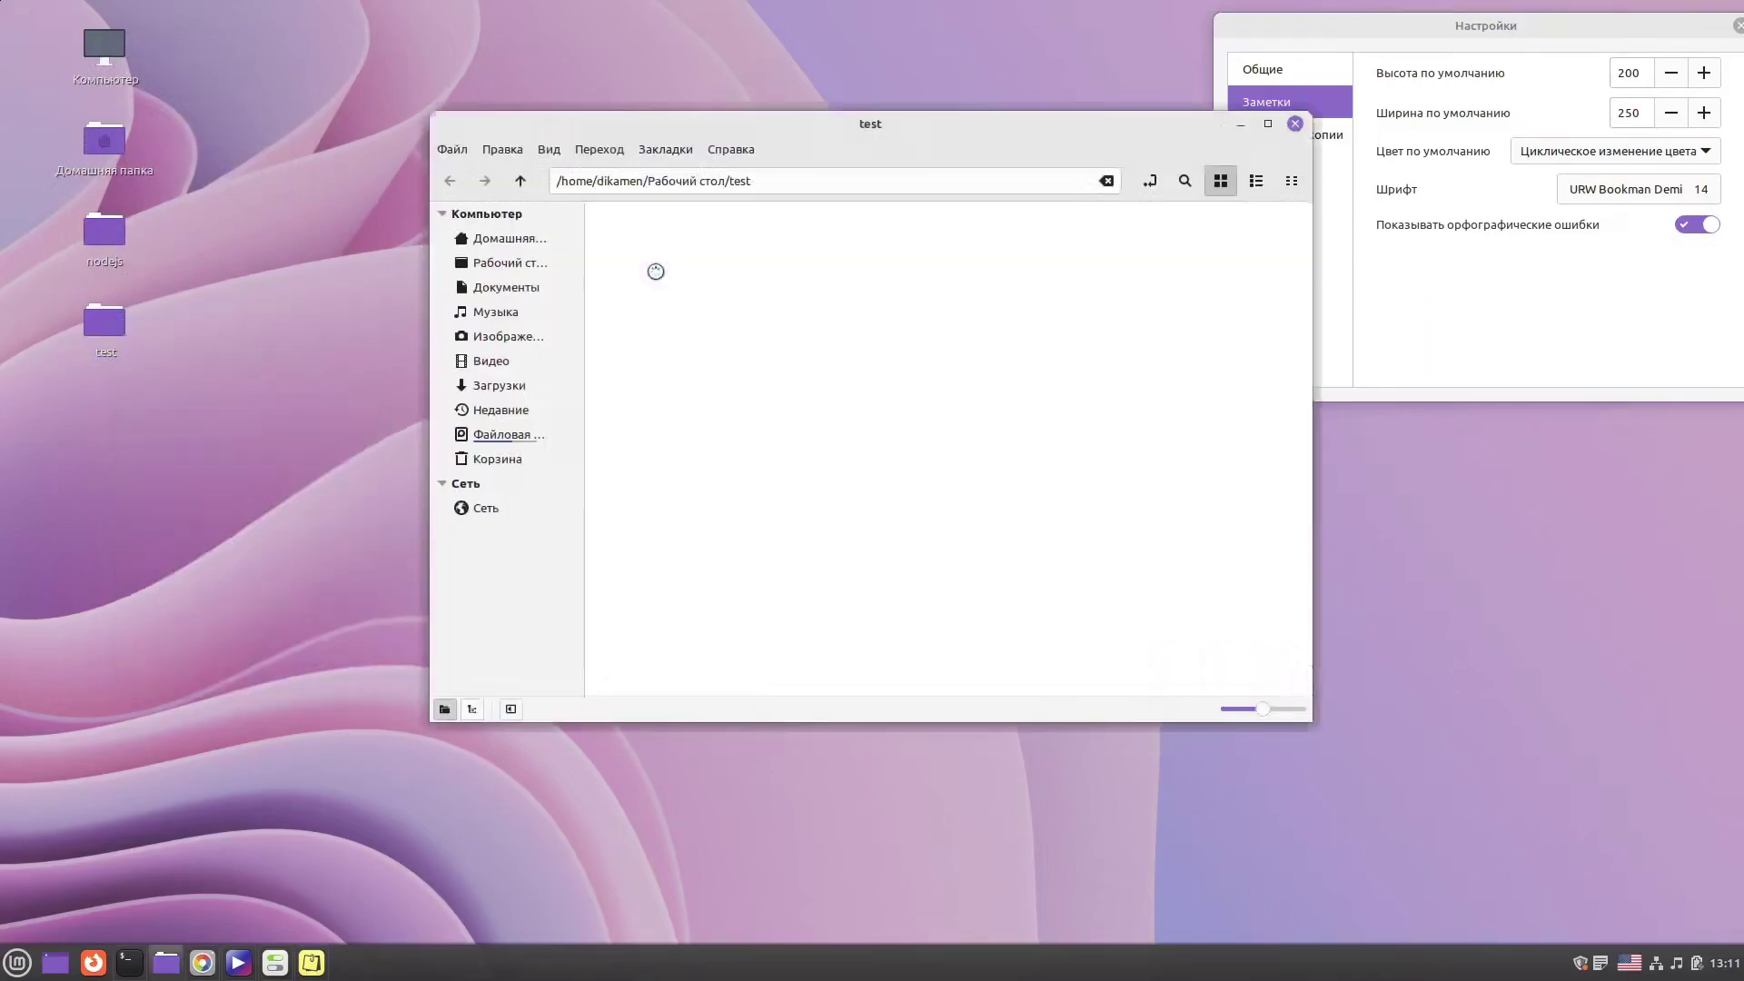
drag(788, 137, 643, 164)
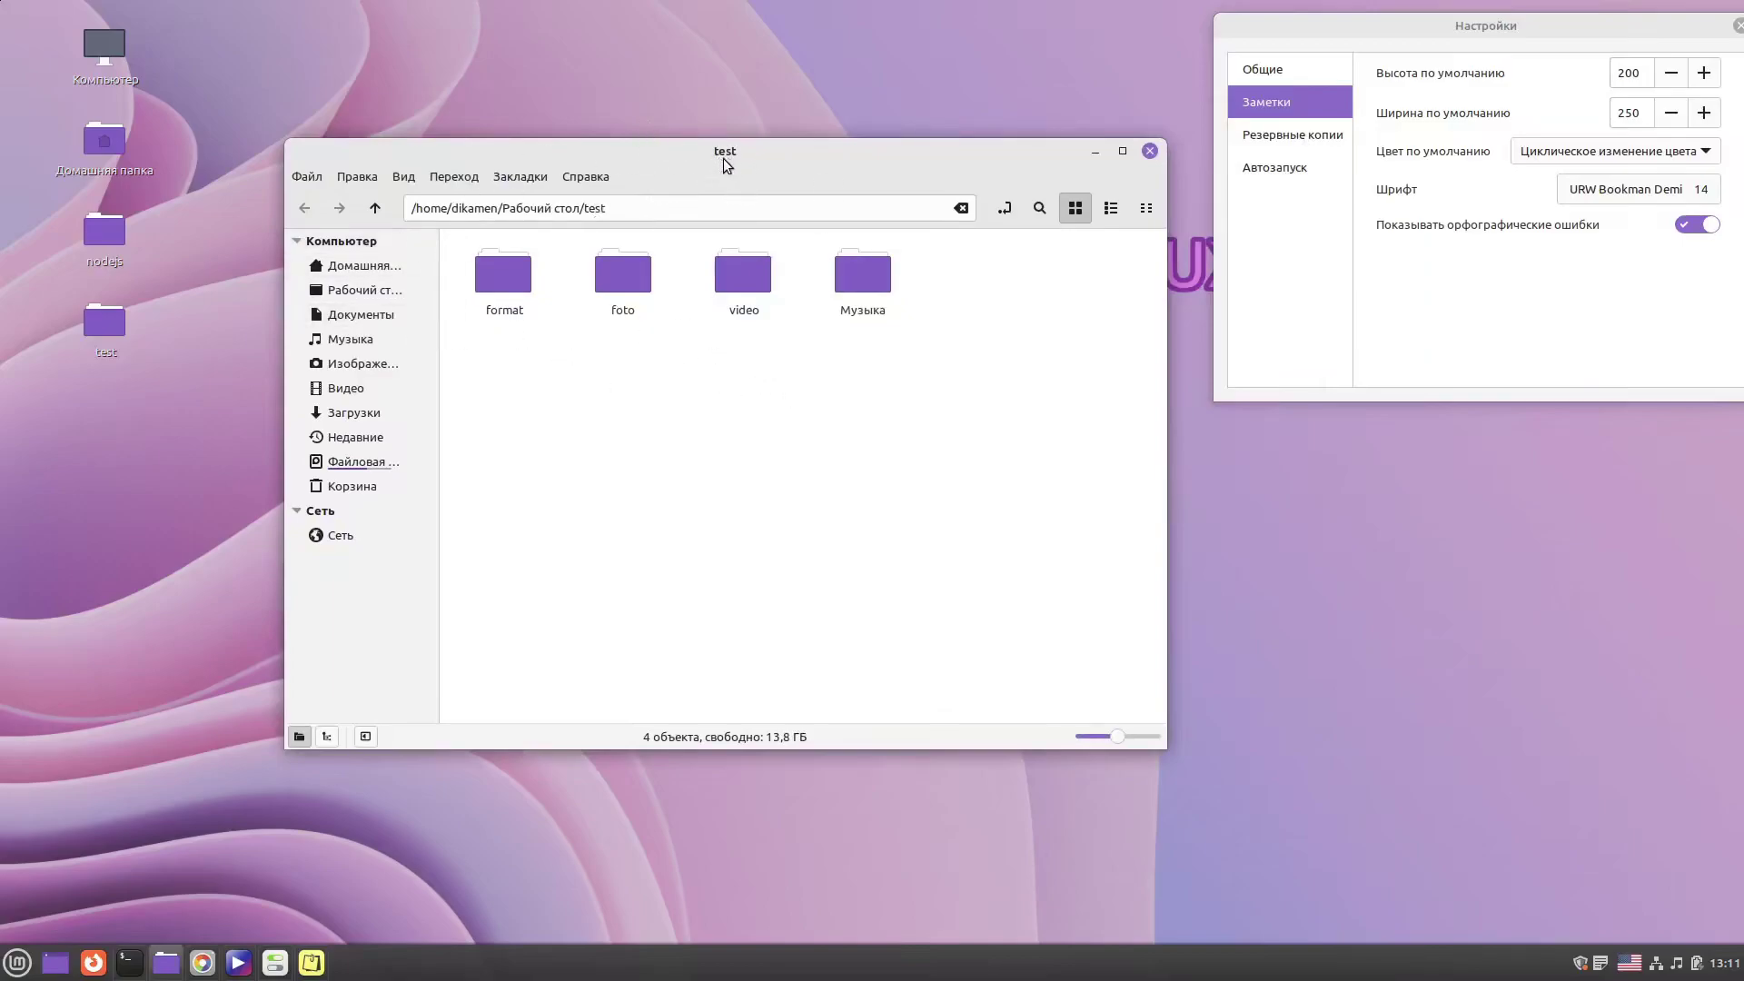
drag(723, 154, 687, 158)
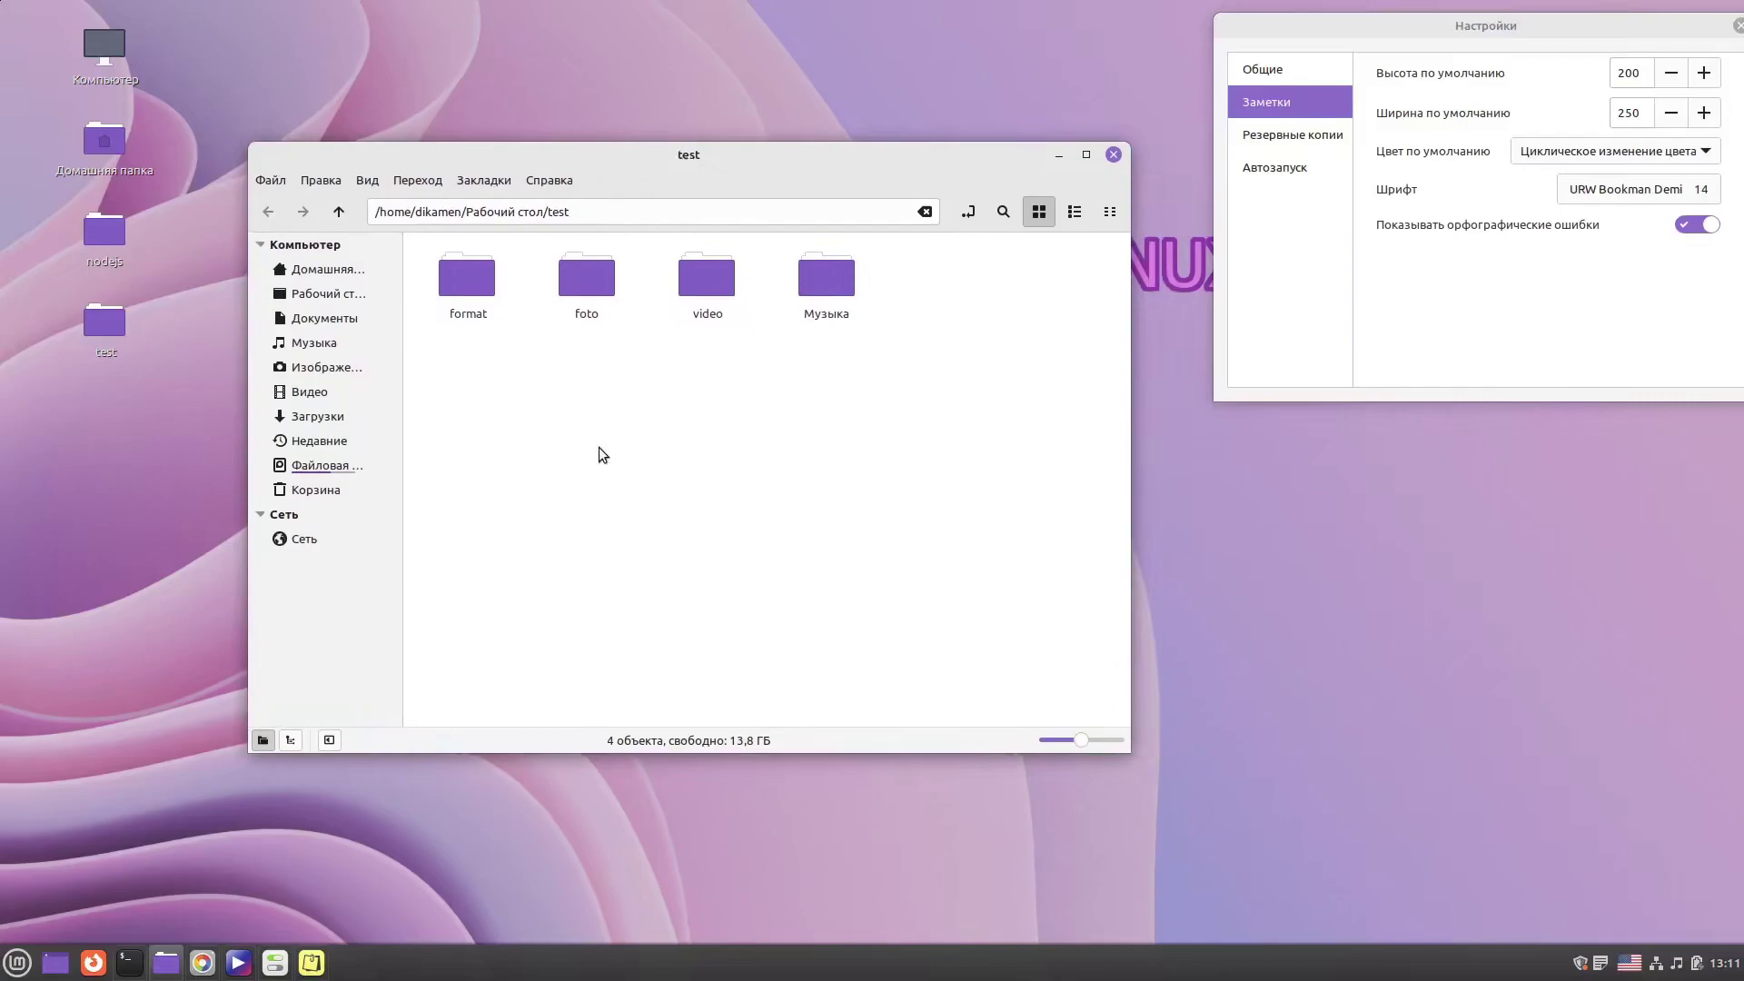
drag(714, 160, 690, 164)
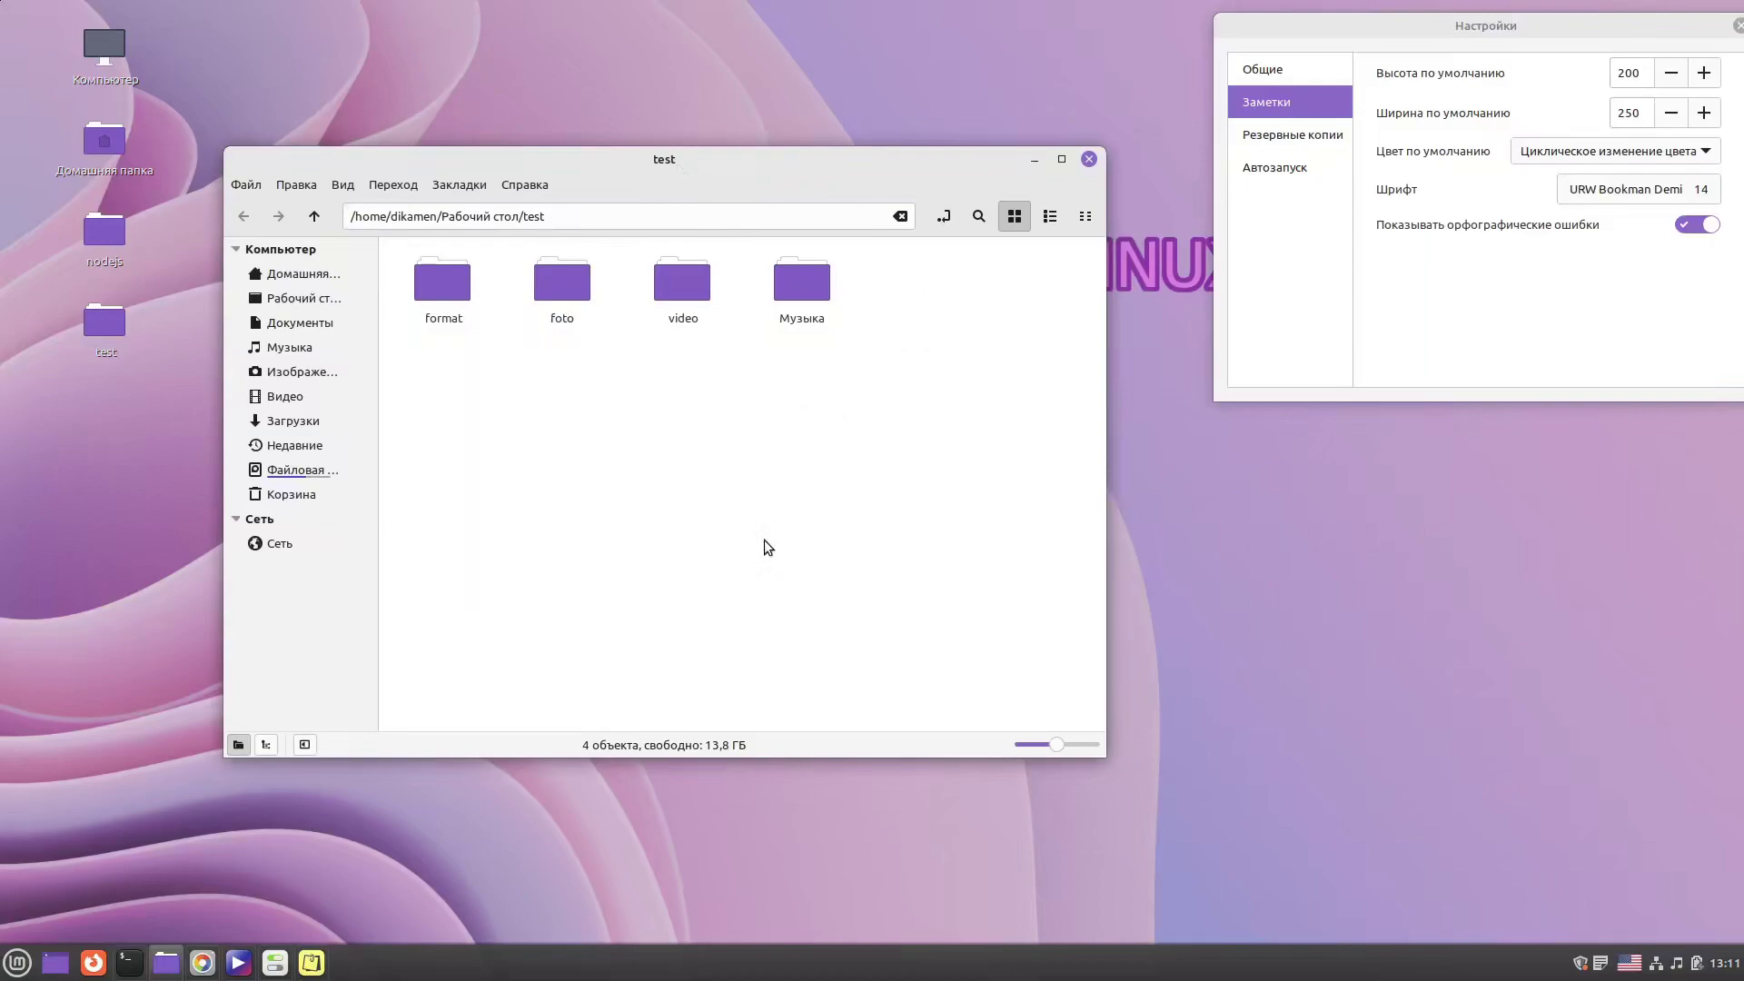
drag(663, 166, 666, 154)
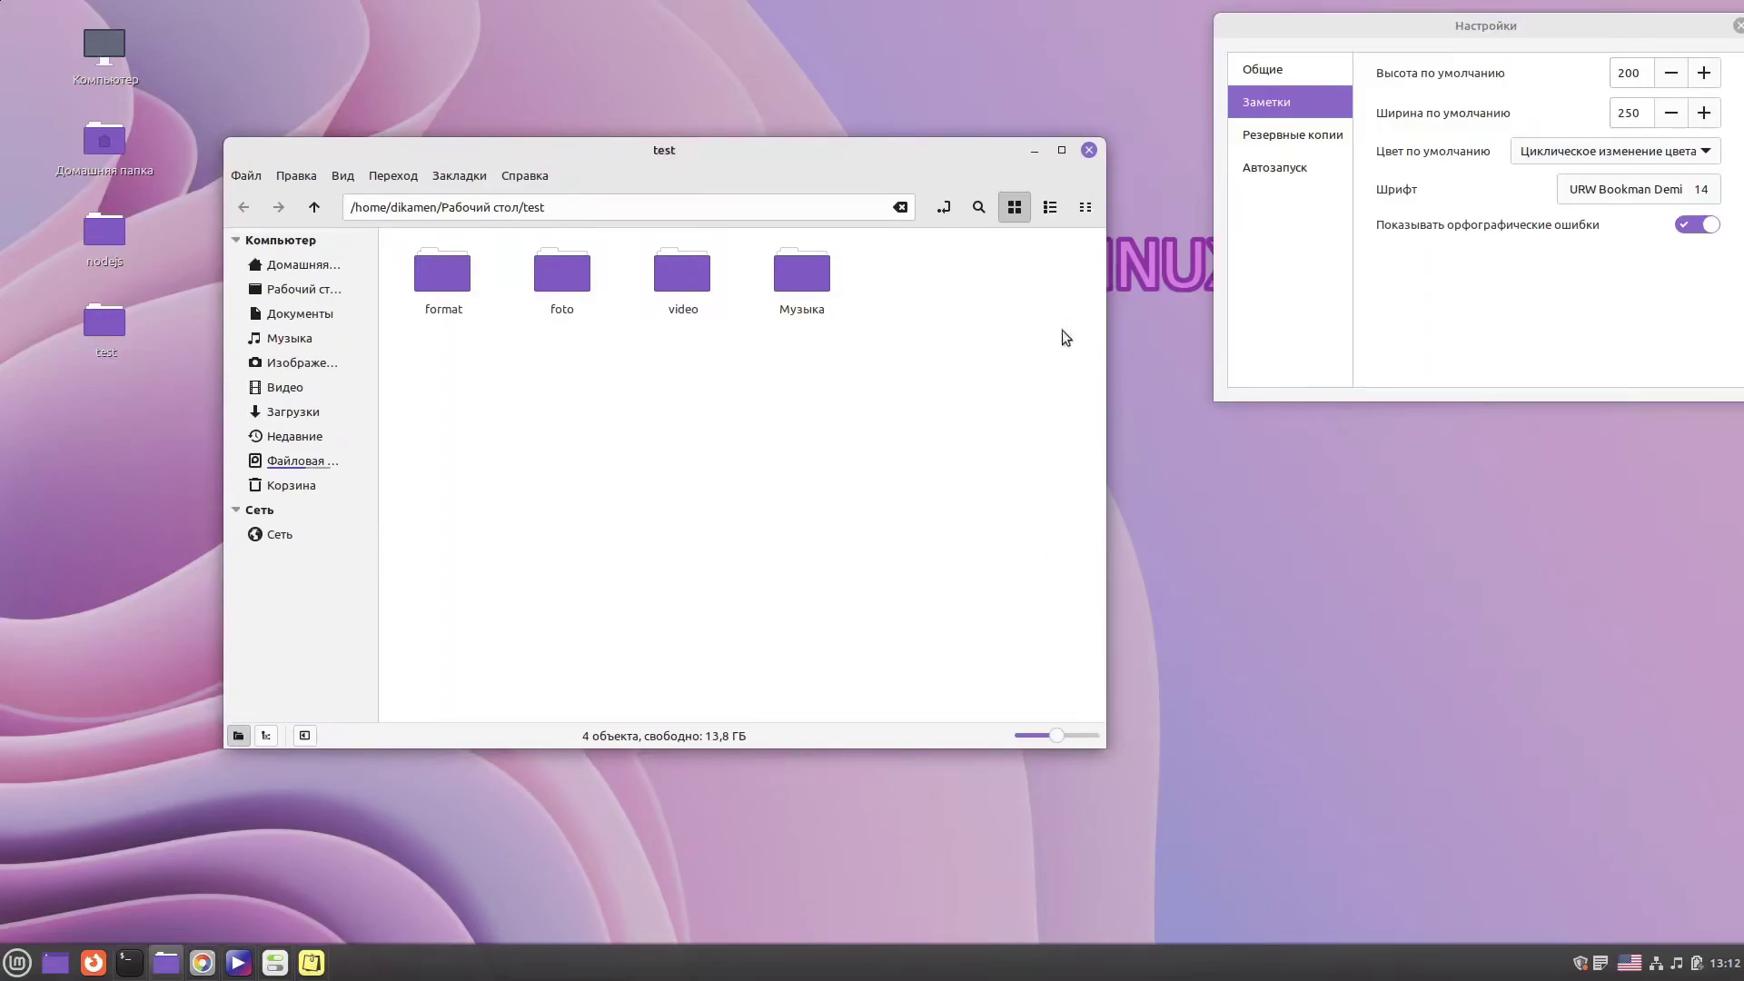
Step: Close the Notes settings window and move the test folder window slightly upwards
drag(1507, 28, 1257, 43)
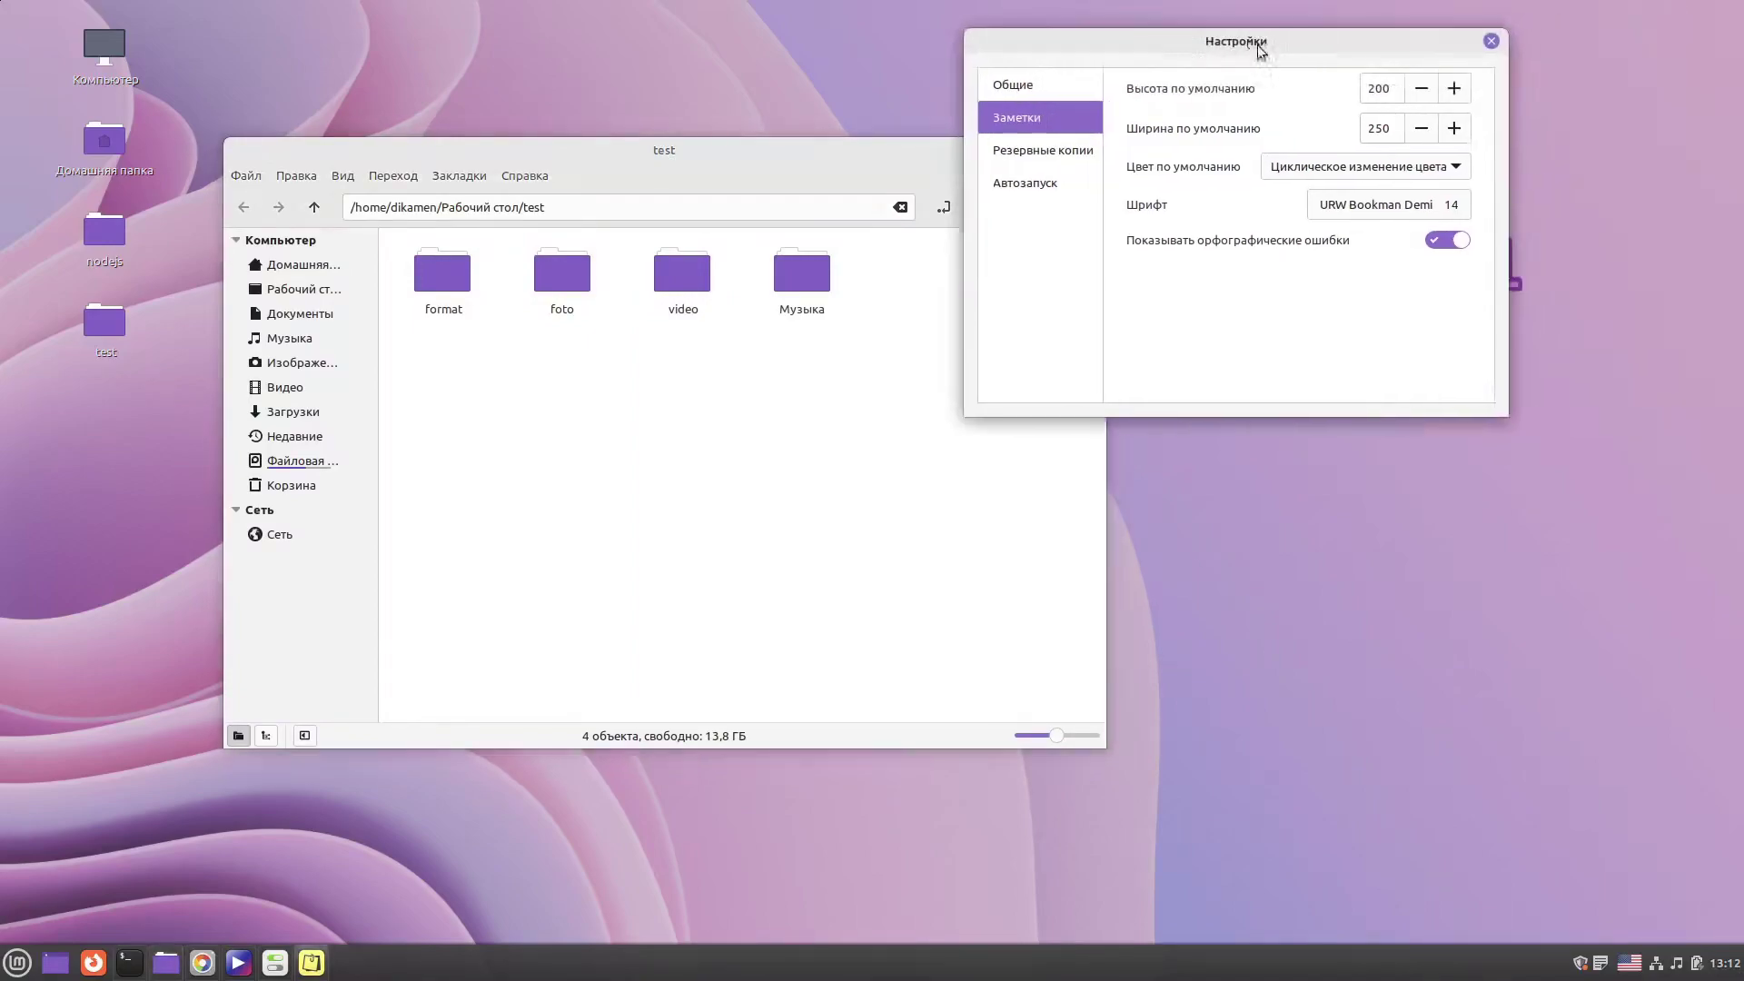
click(1490, 41)
drag(704, 148, 733, 127)
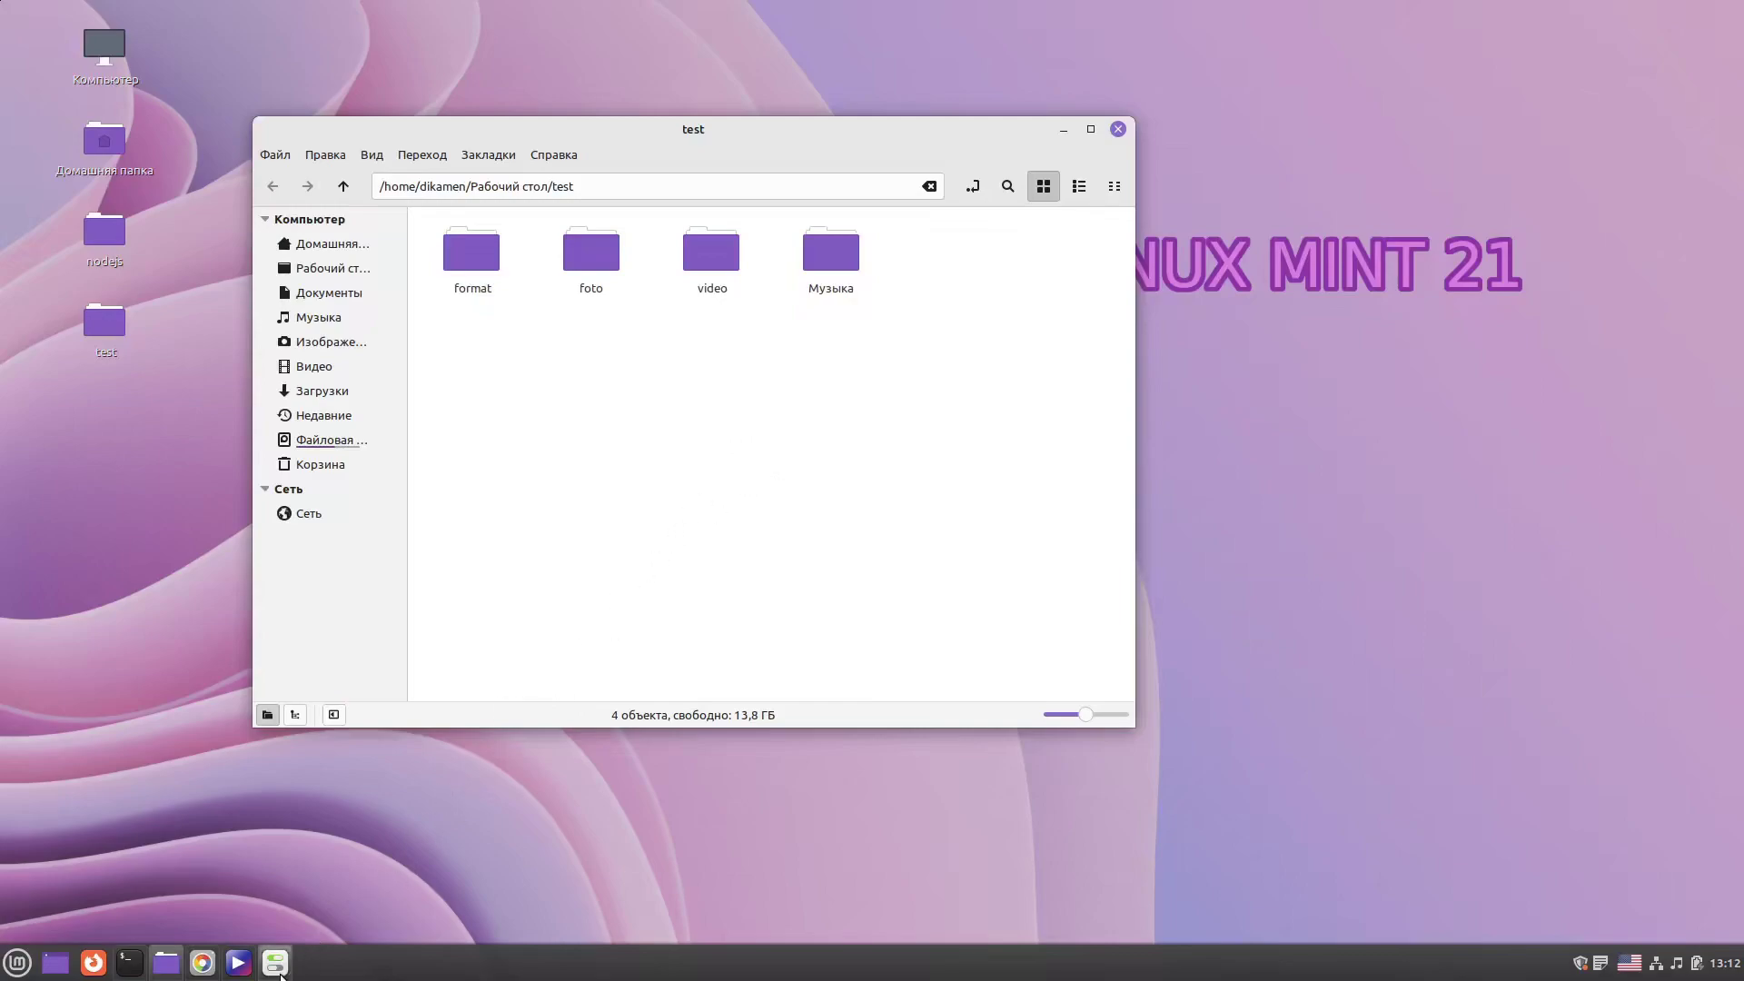
Step: Examine the Эффекты page in the system settings, including the animation options for opening new or minimised windows
click(275, 962)
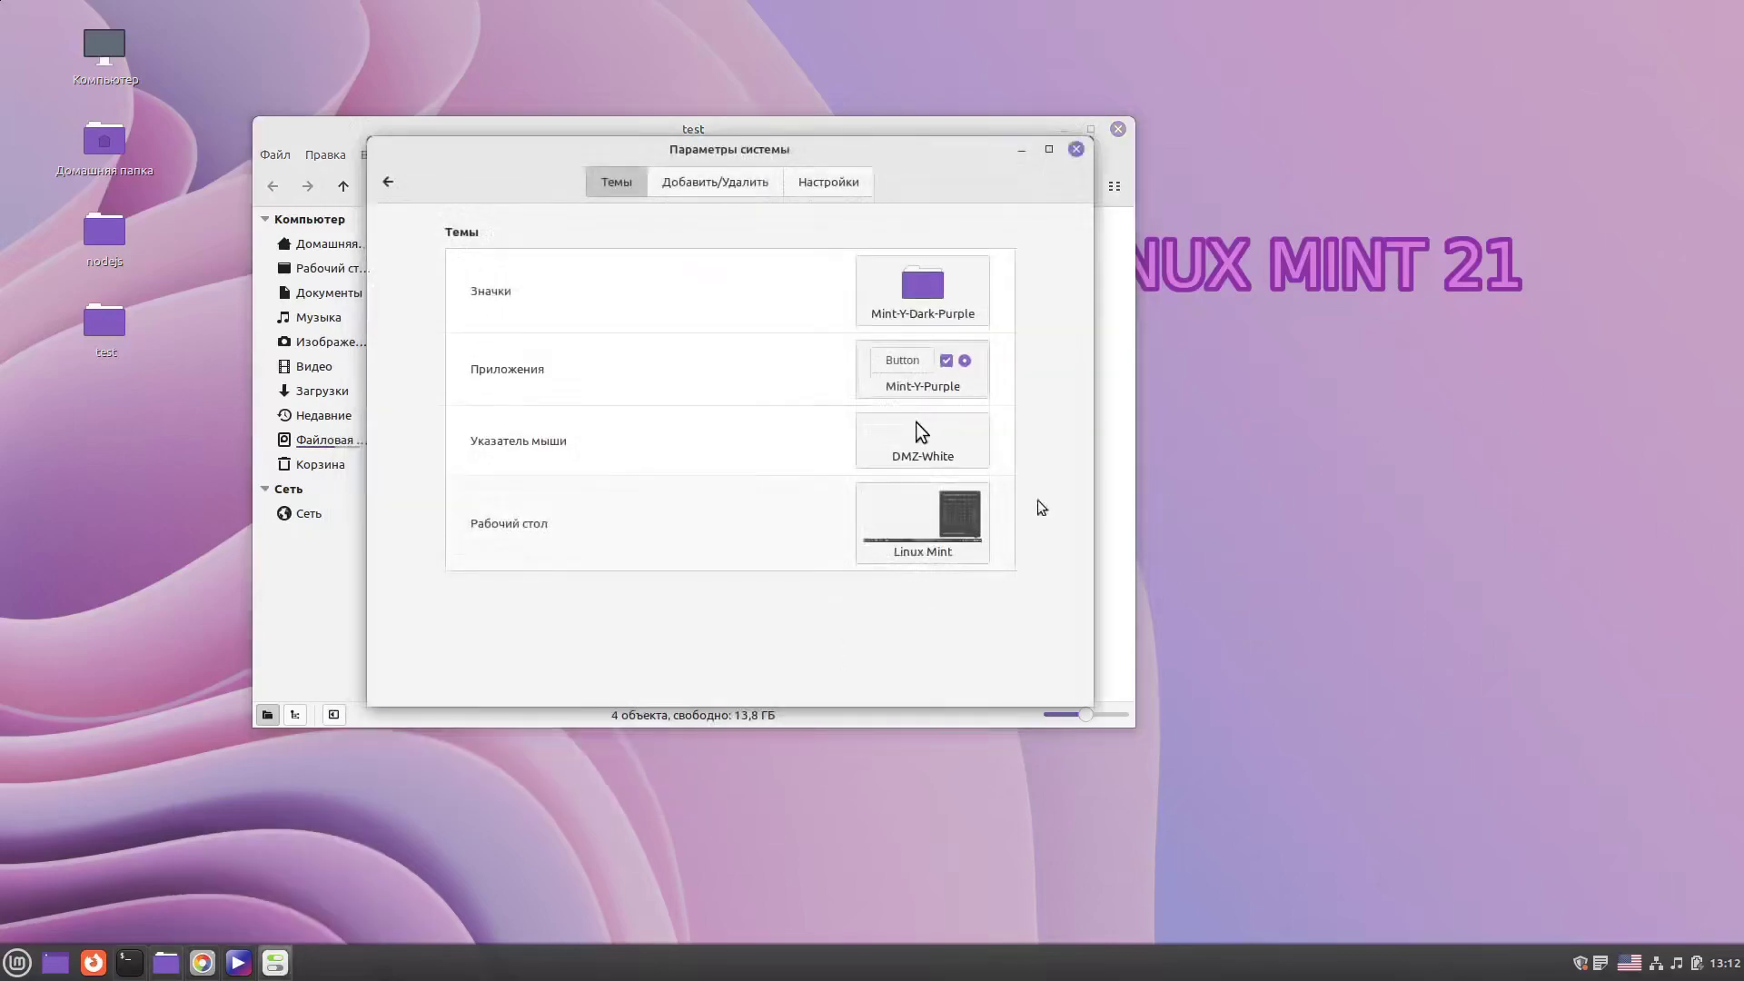
click(387, 181)
click(890, 277)
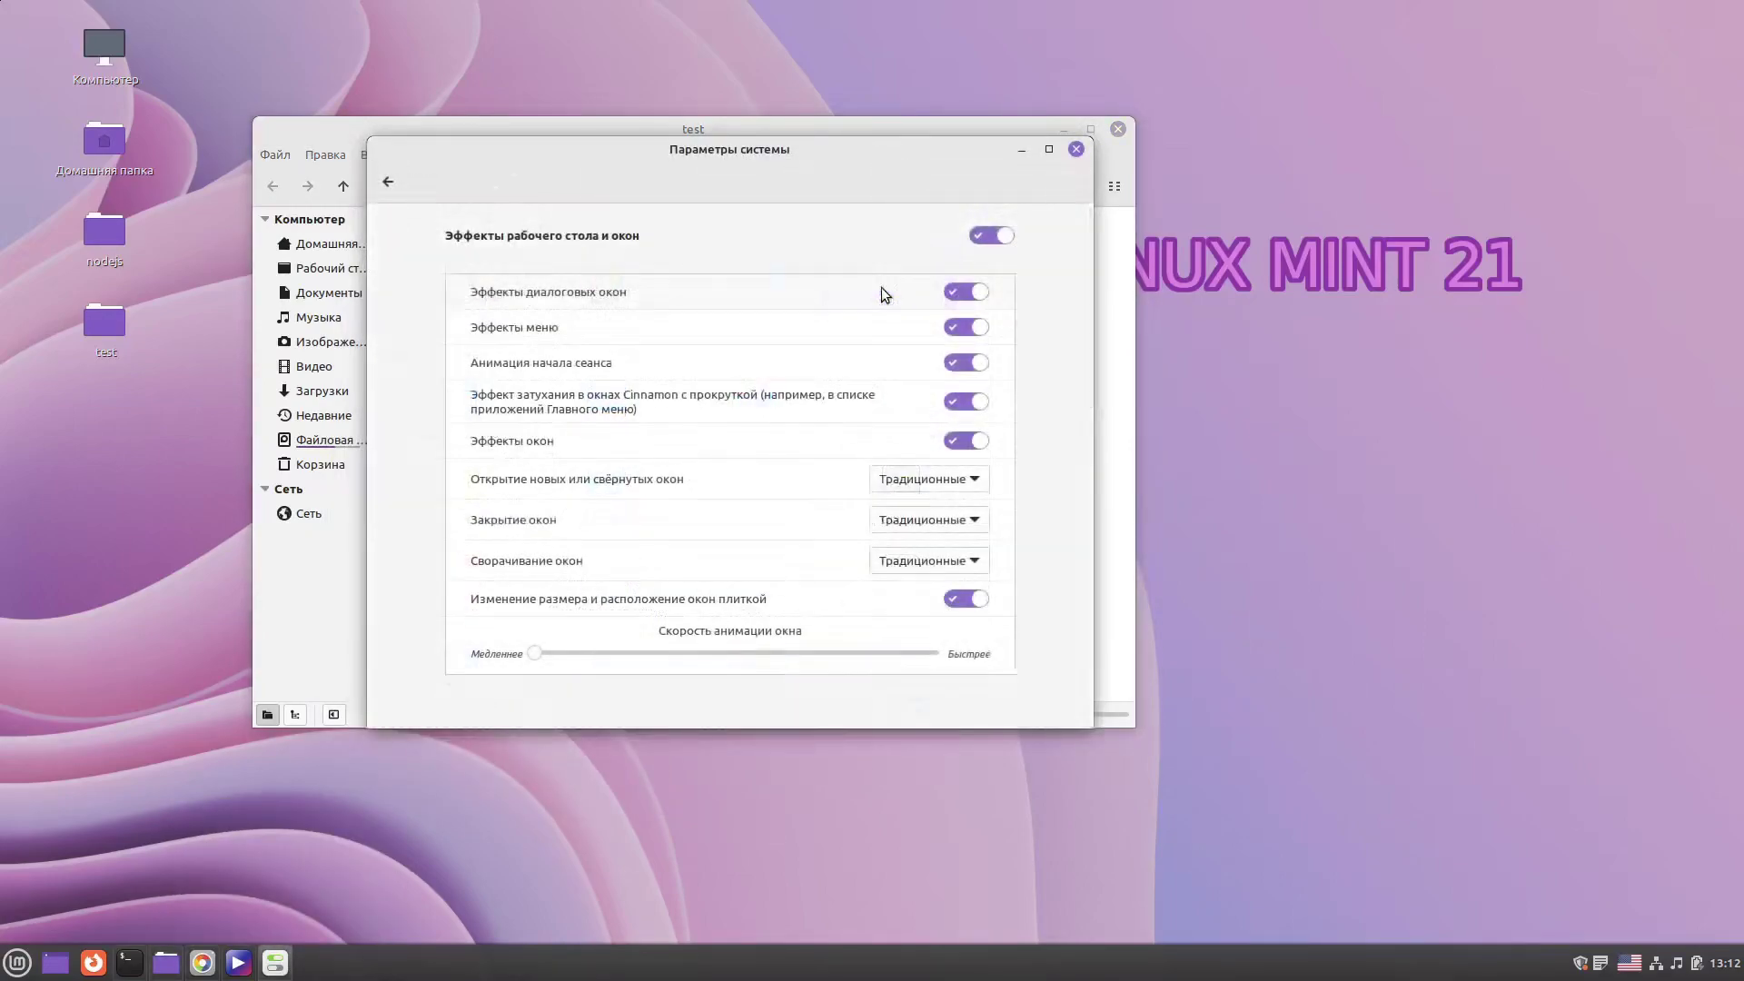
click(971, 477)
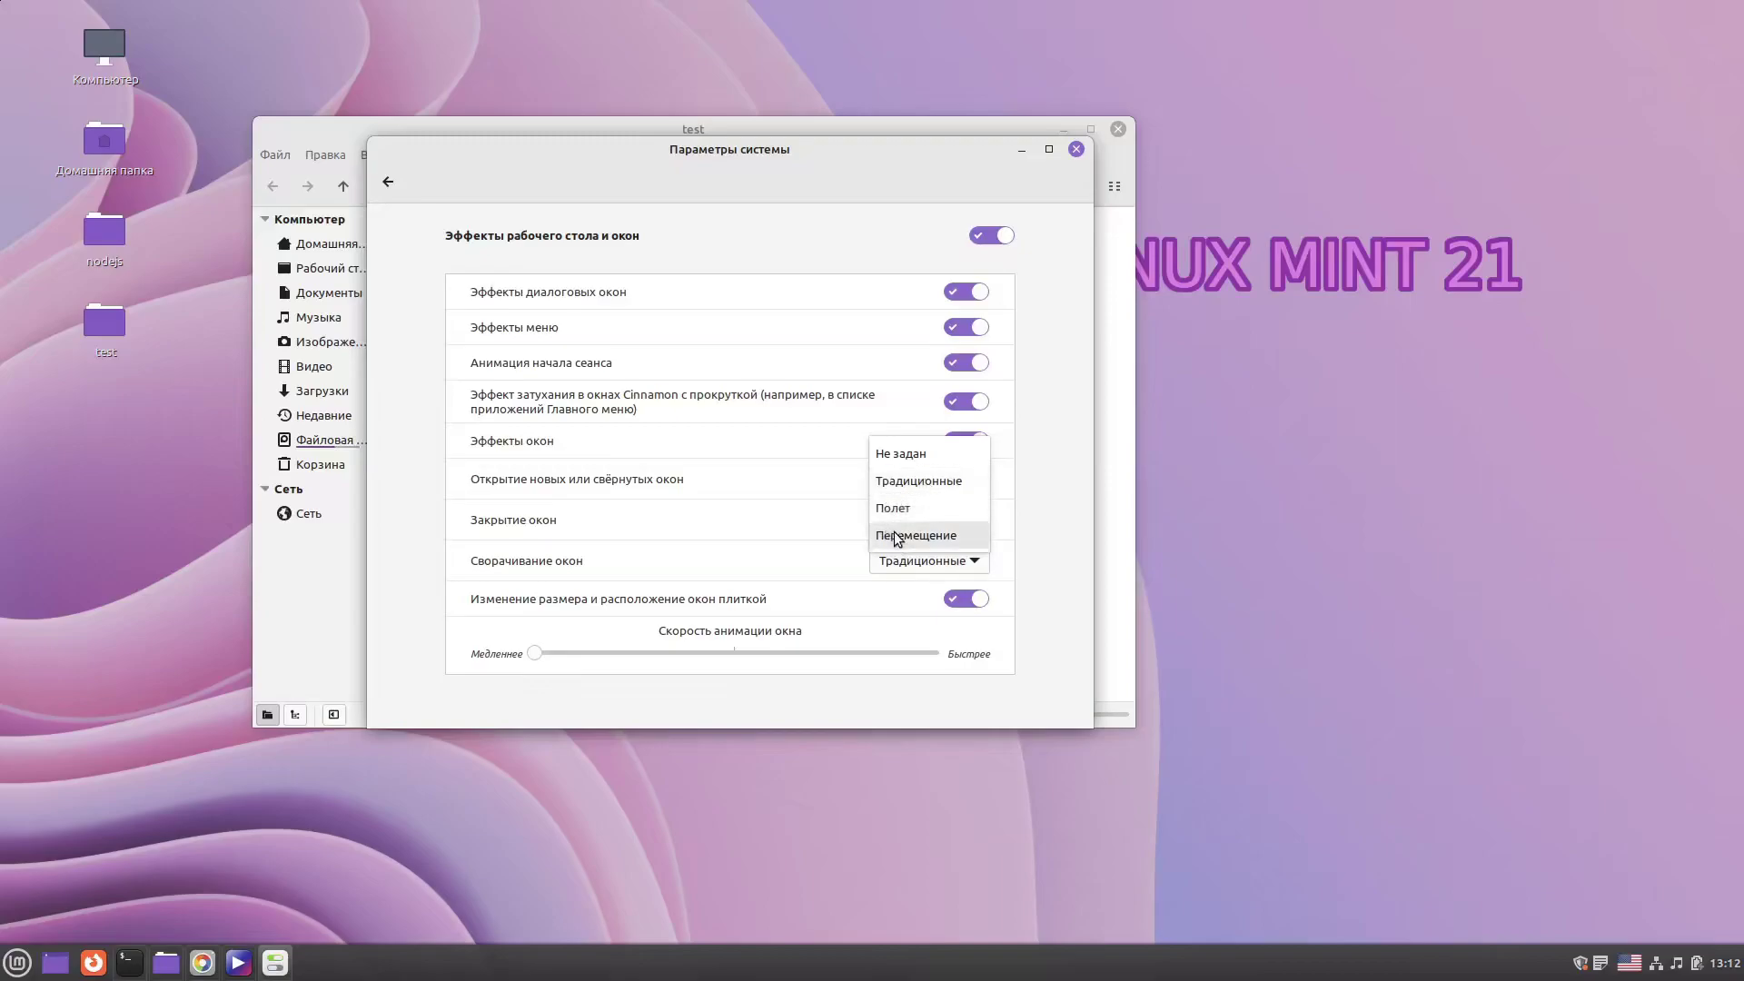
click(389, 180)
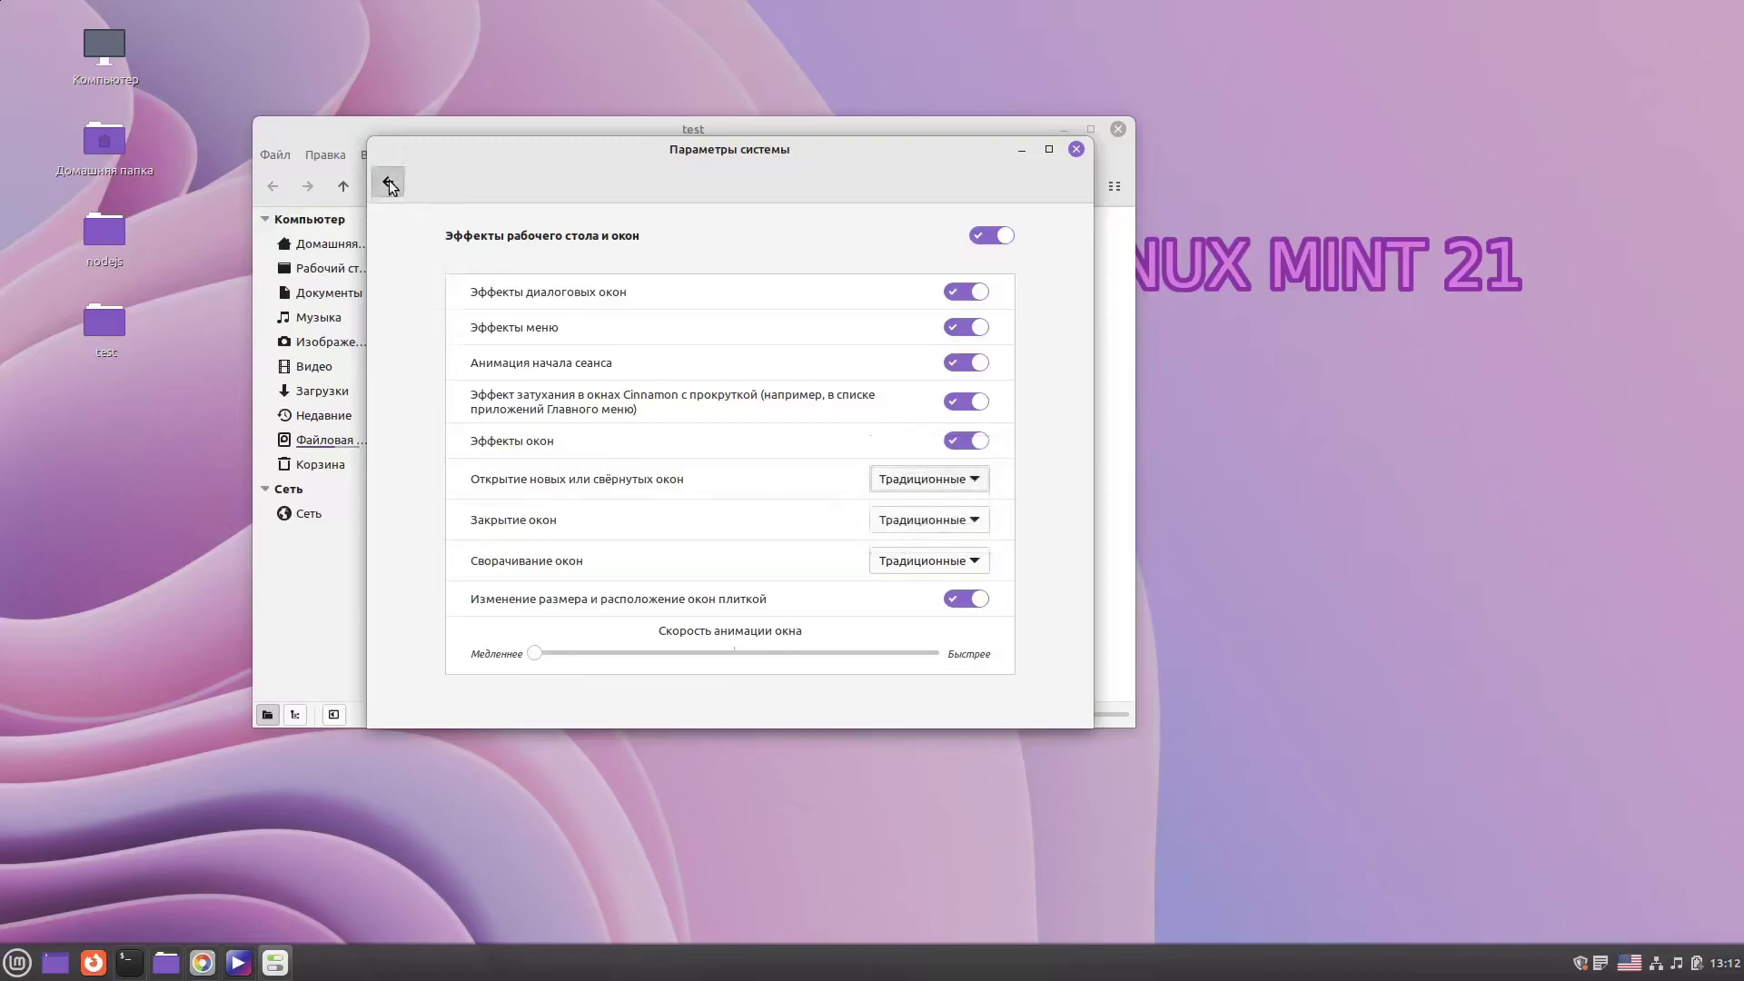
click(388, 179)
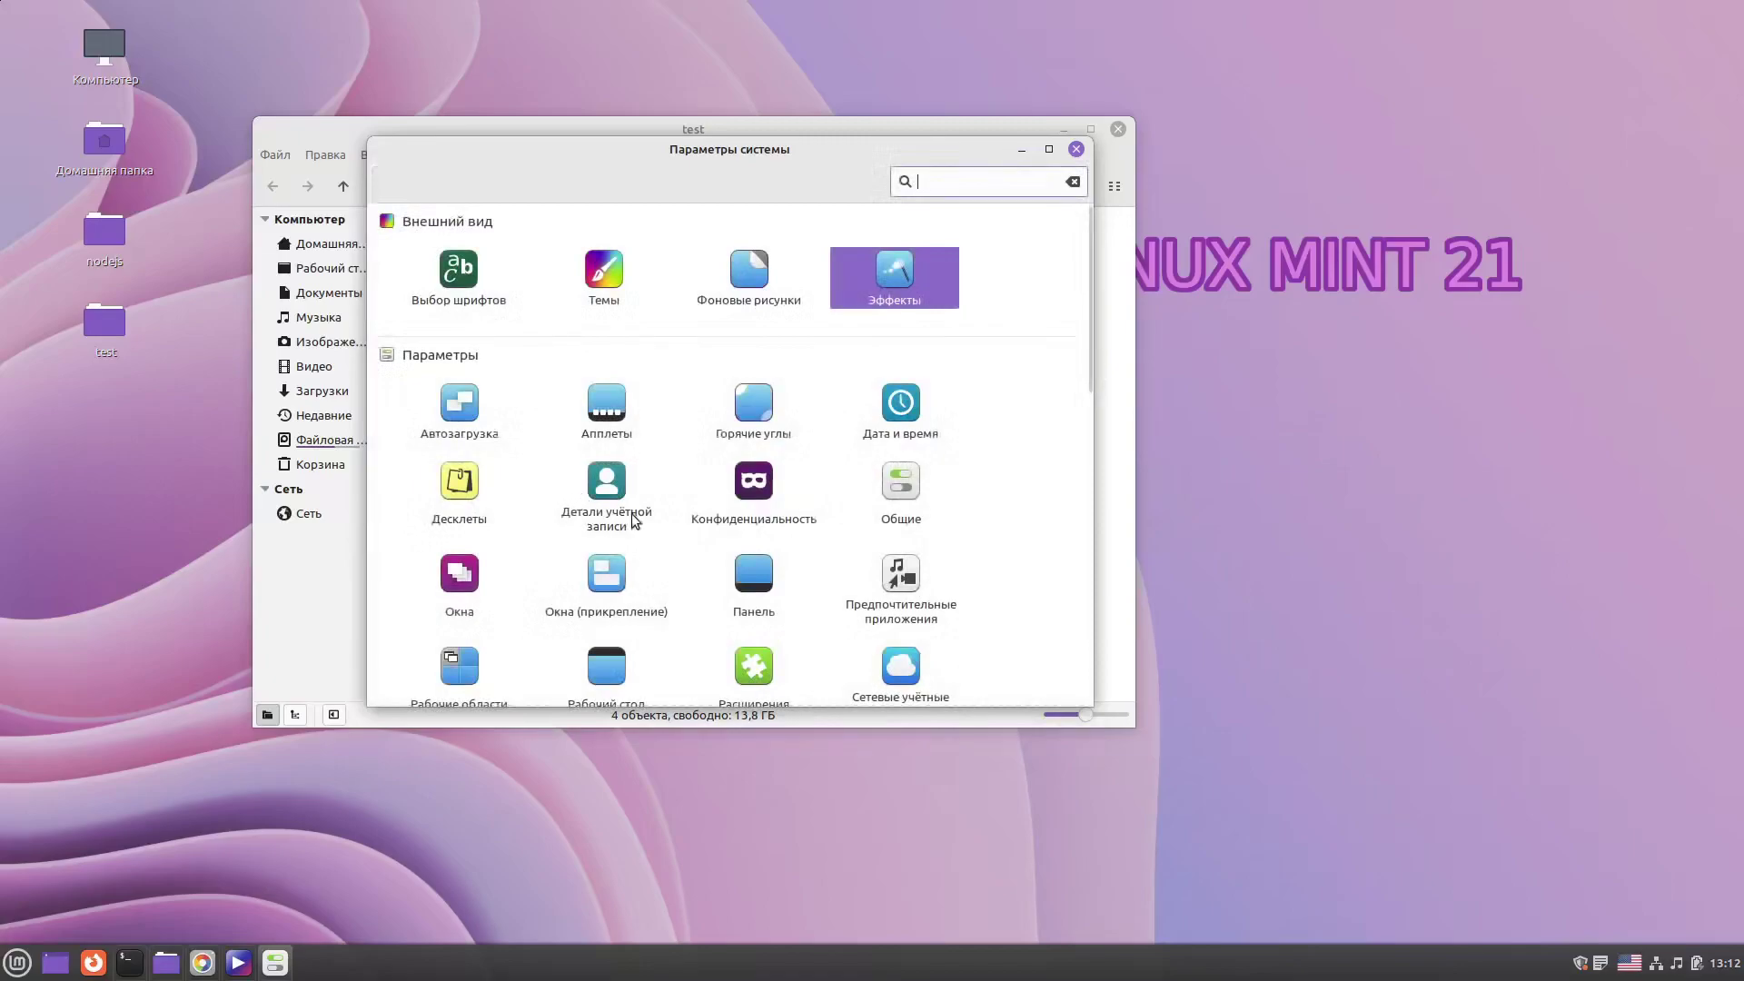
Step: Review the additional menu icon and scrollbar options for Темы, closing the system settings and the test folder window
click(611, 257)
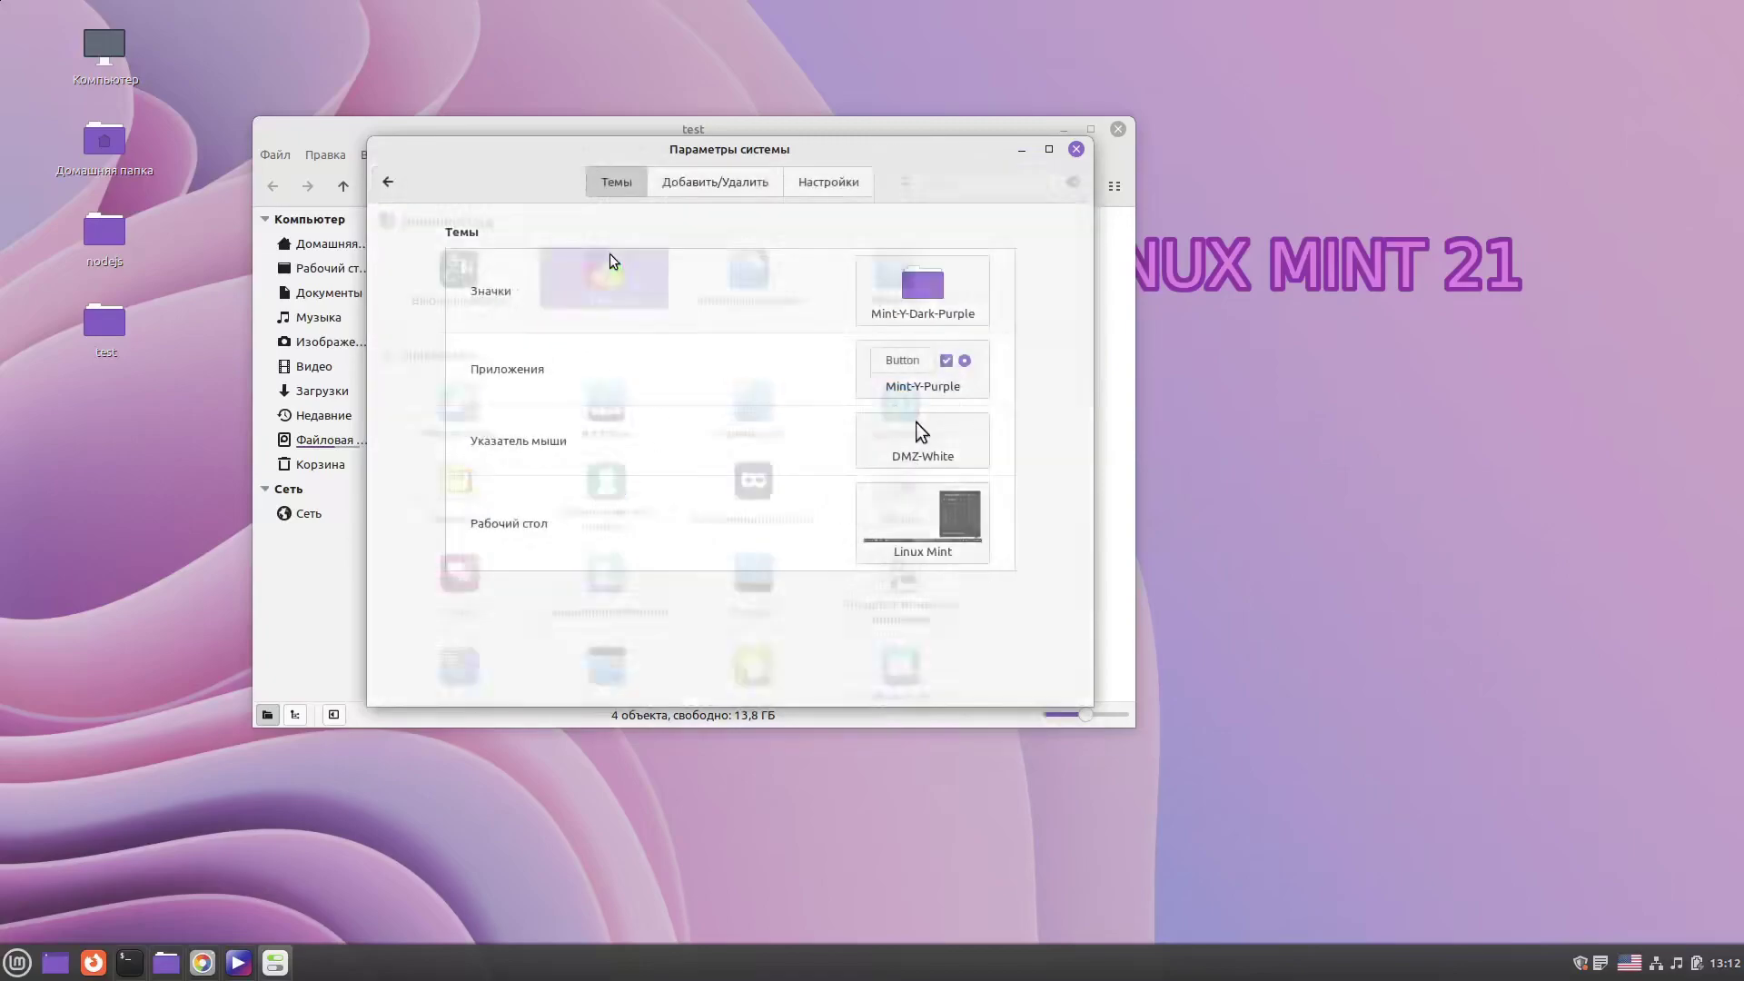
click(826, 182)
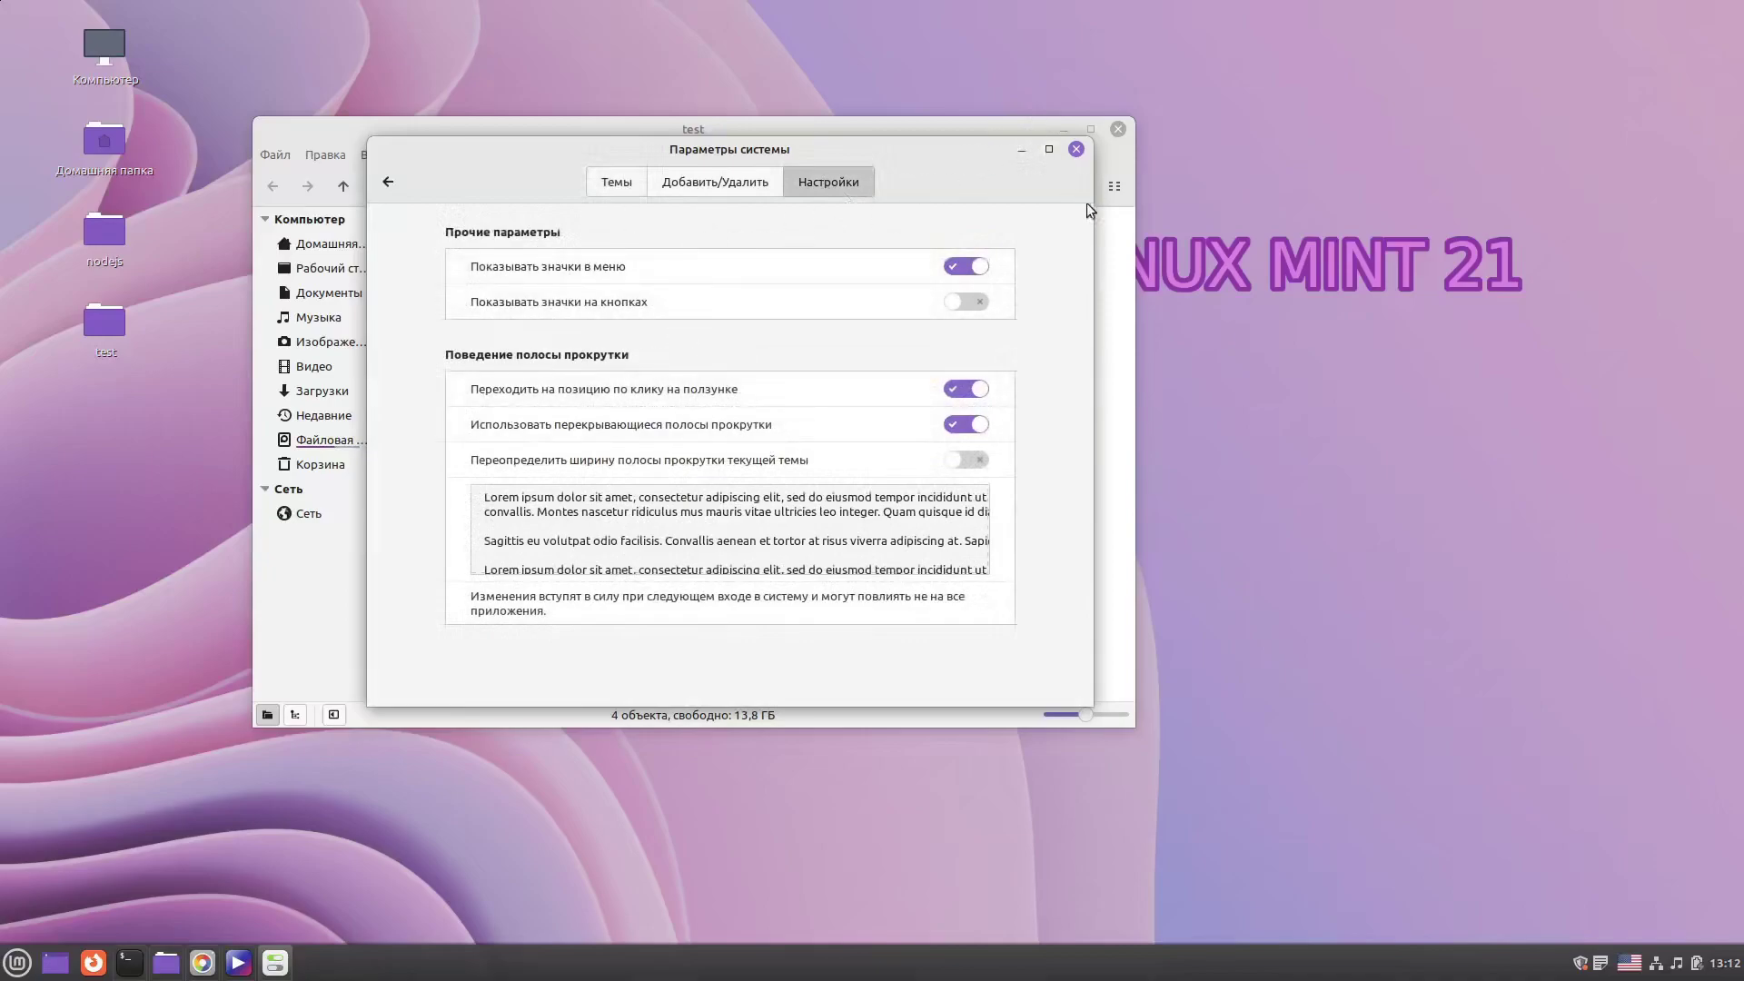
click(1077, 149)
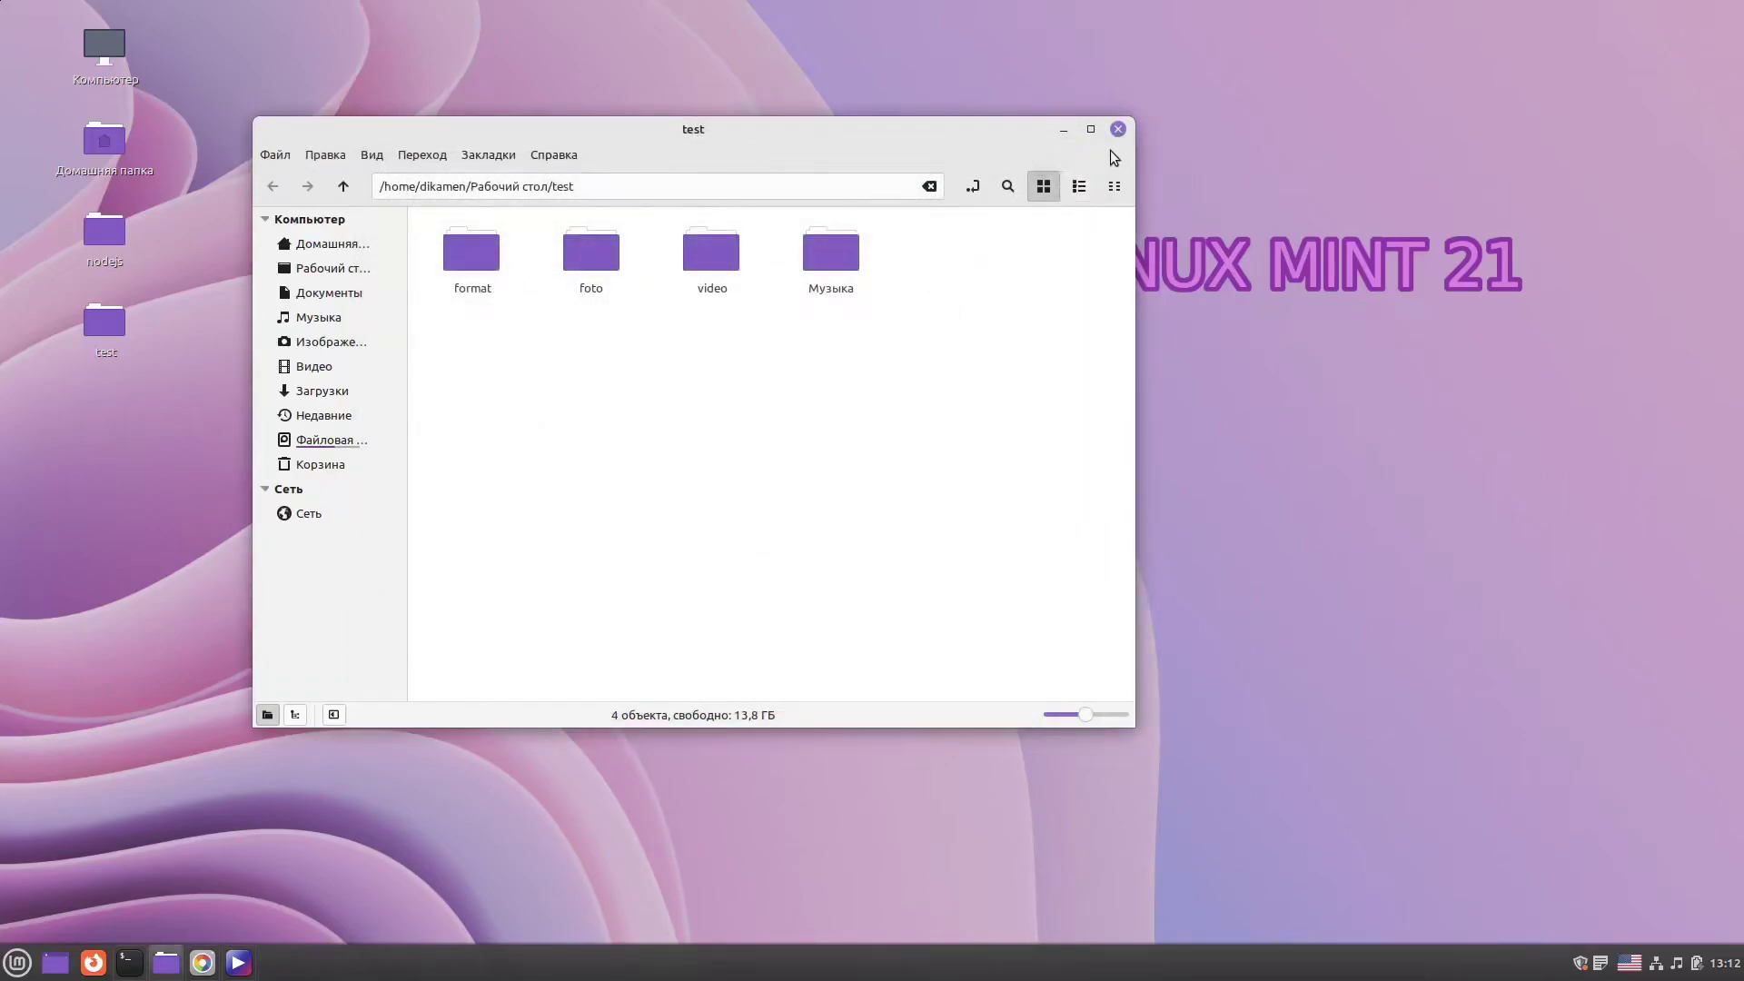
click(1117, 129)
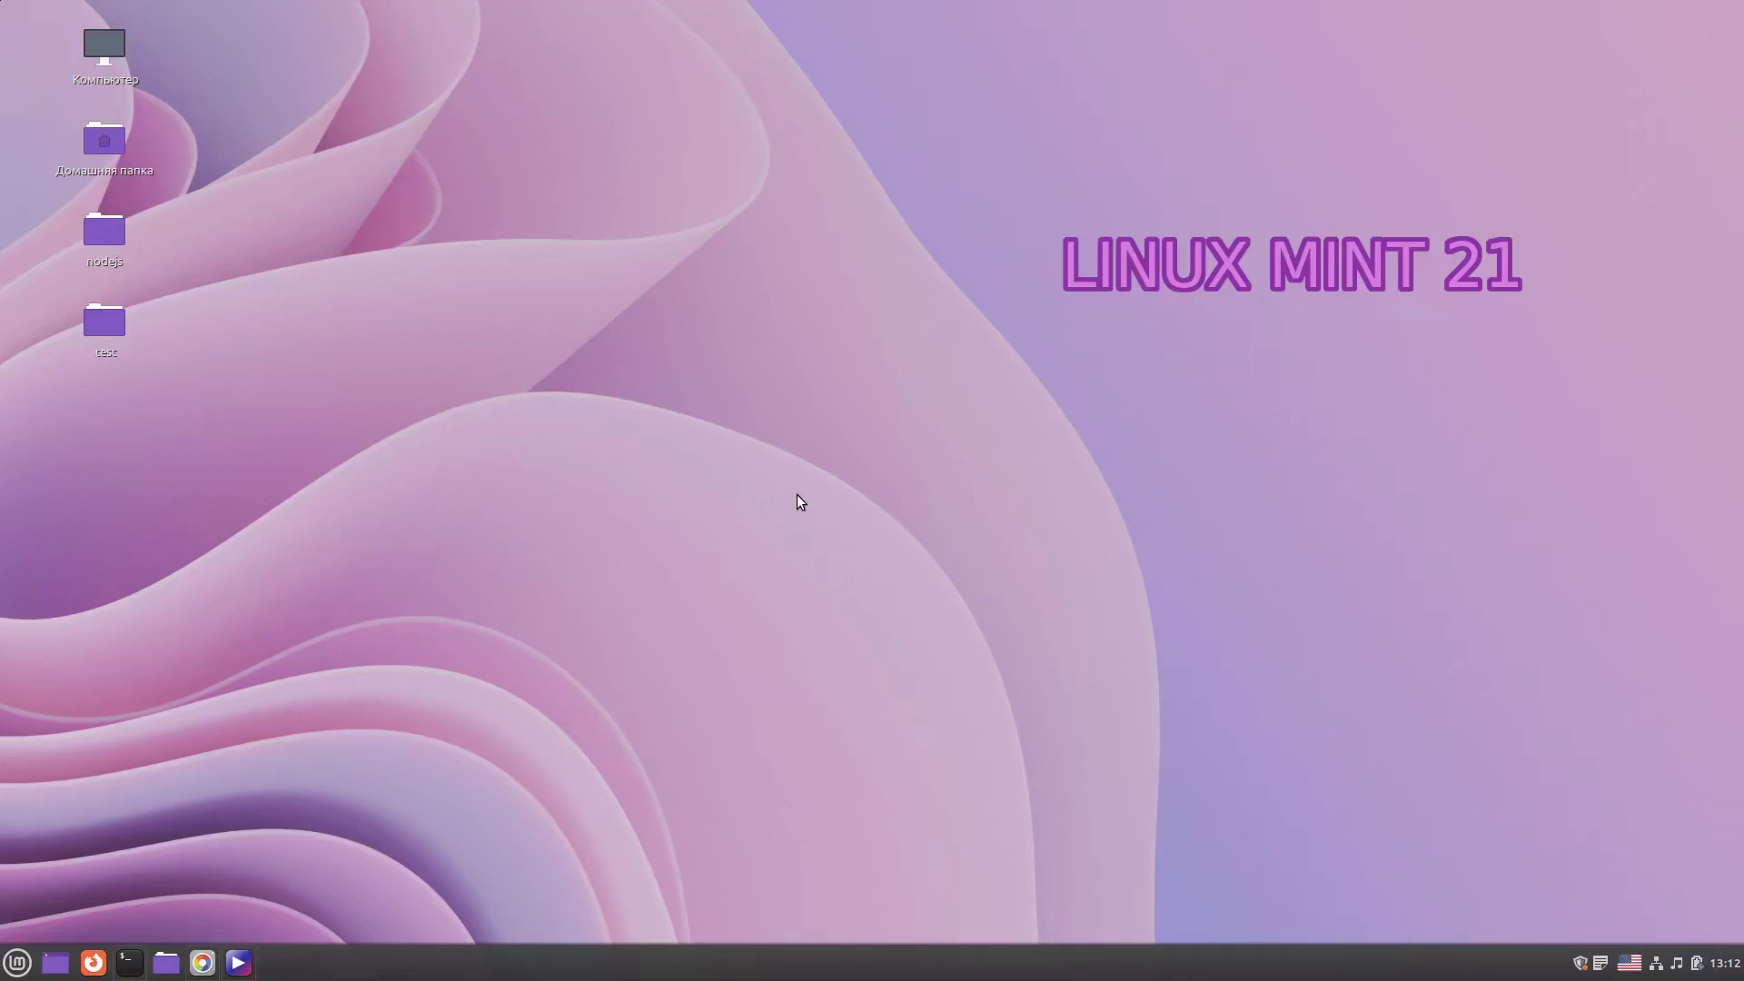
Step: Open a terminal window, enlarge it and move it to the middle of the desktop
click(130, 963)
drag(427, 41, 429, 90)
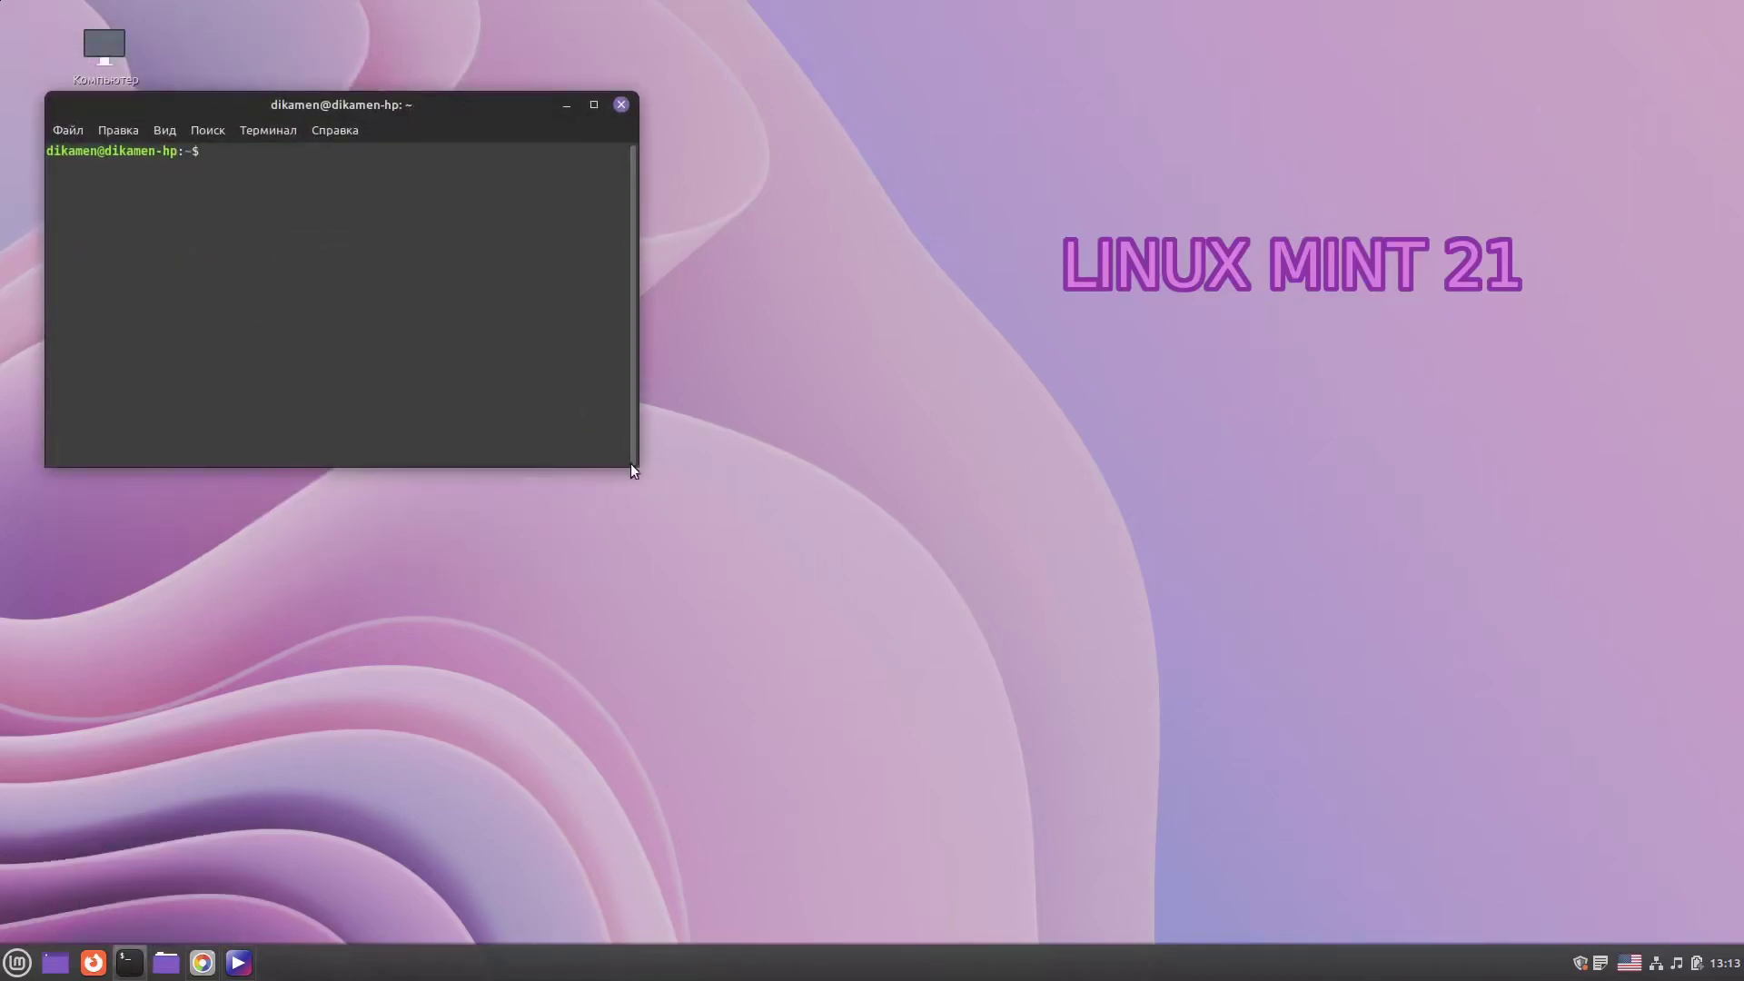
drag(631, 458, 928, 560)
drag(471, 127, 859, 259)
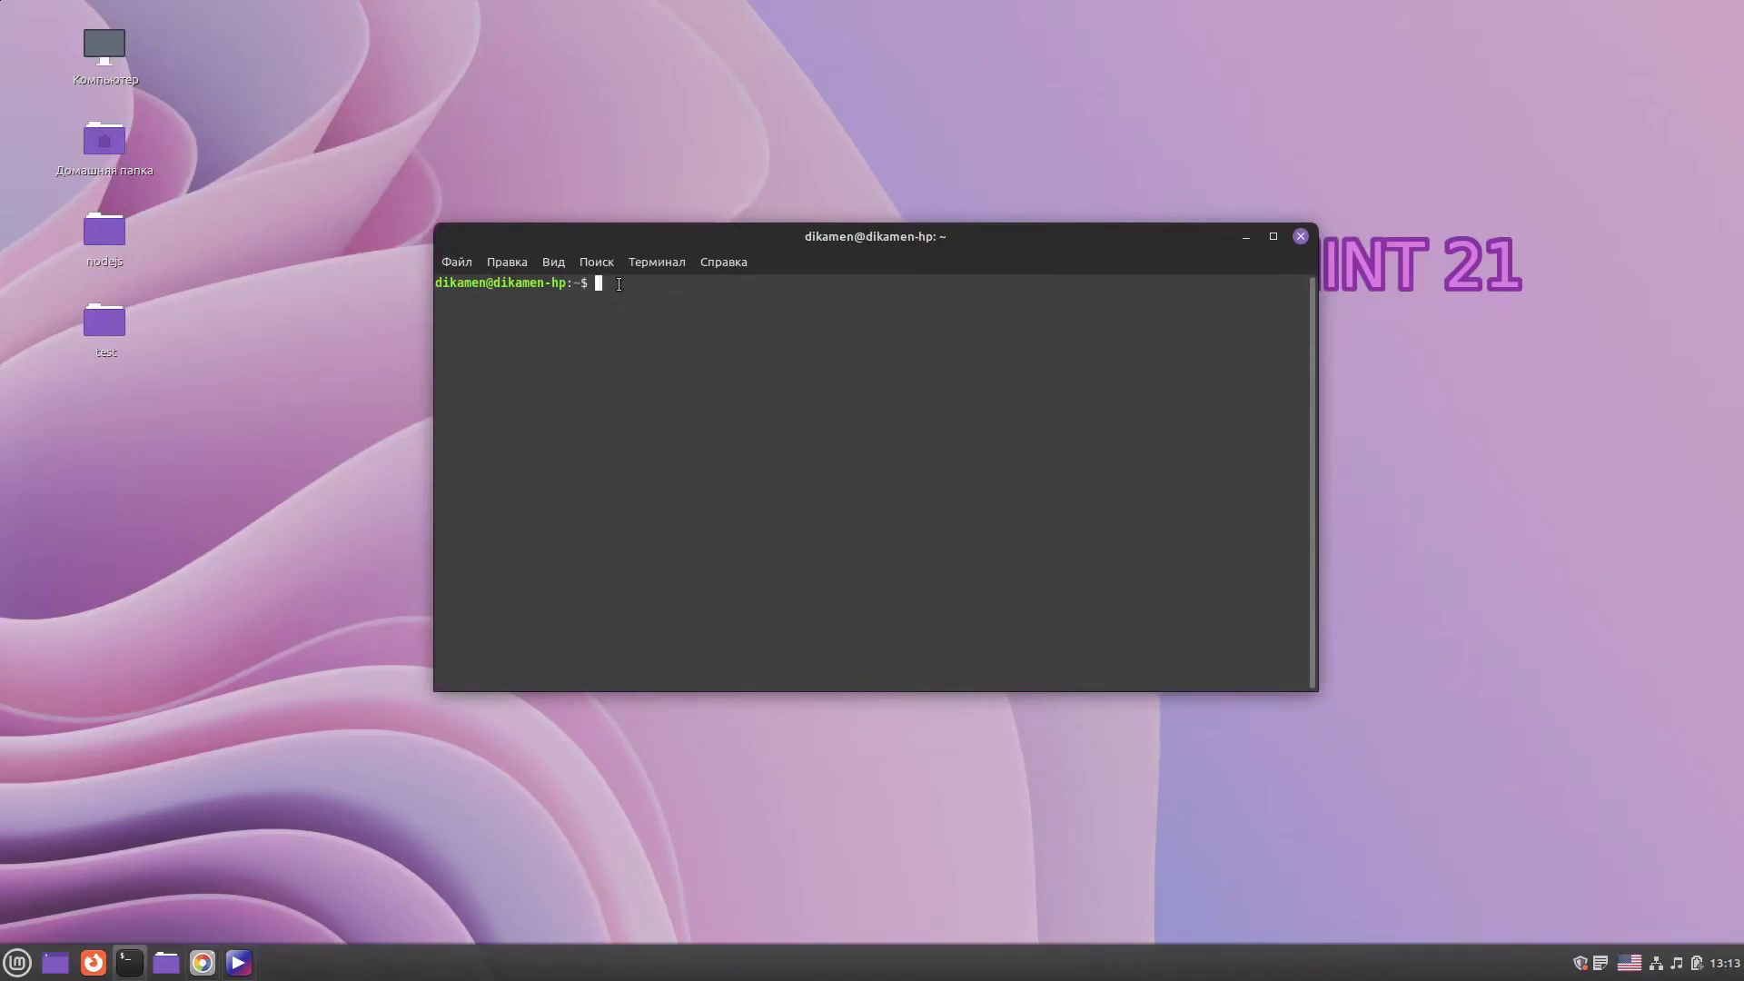
Step: Run uname -a in the terminal and examine the kernel version in its output
text(uname -a)
key(Return)
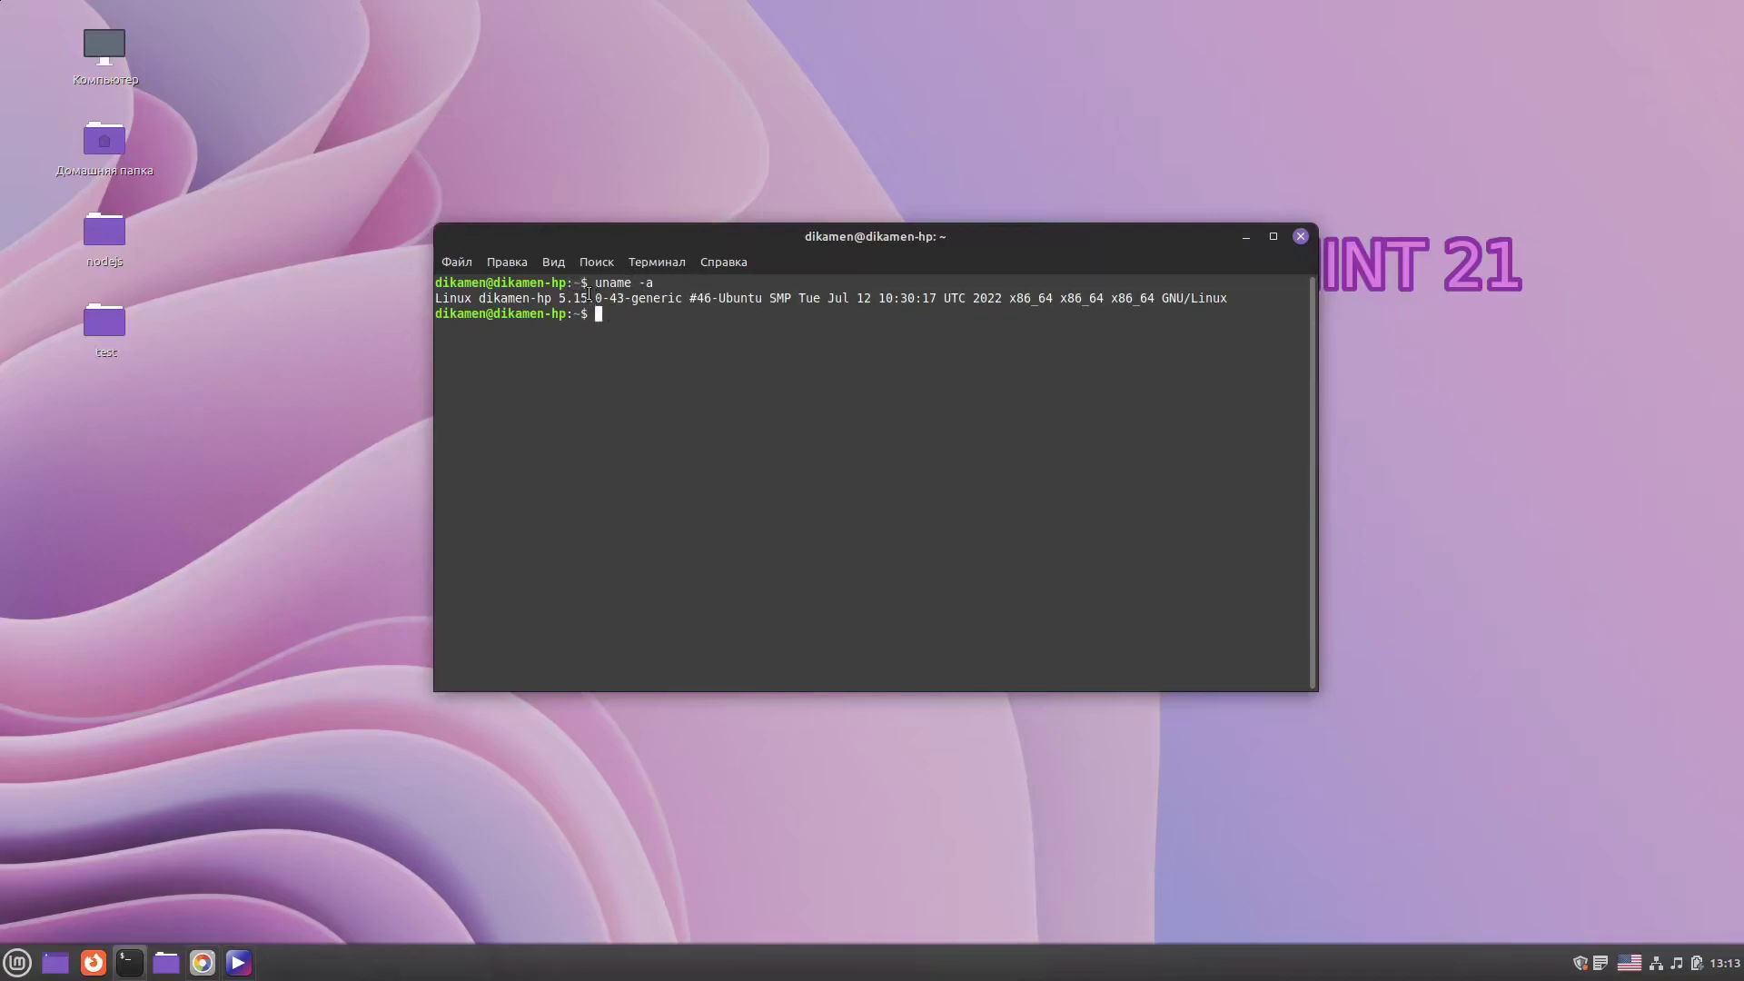
drag(593, 298, 558, 298)
click(597, 323)
Step: Reposition the terminal window, make it taller and slightly wider, and close it
drag(797, 240, 654, 172)
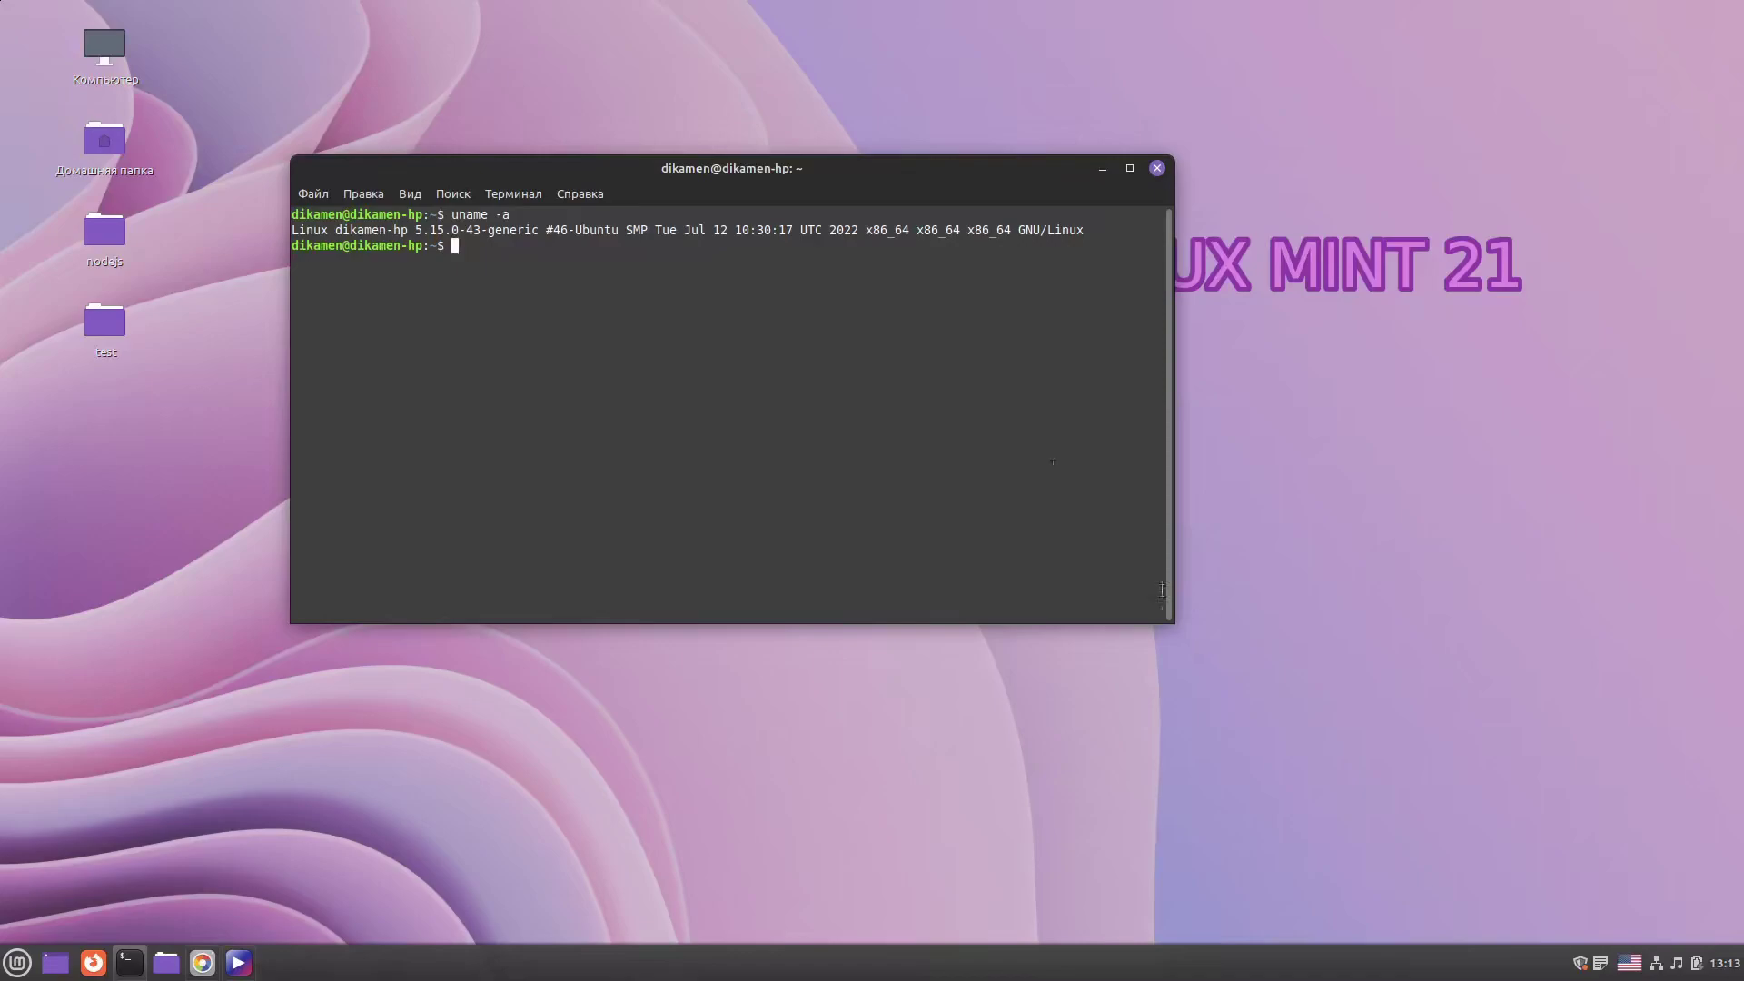
drag(716, 178, 733, 147)
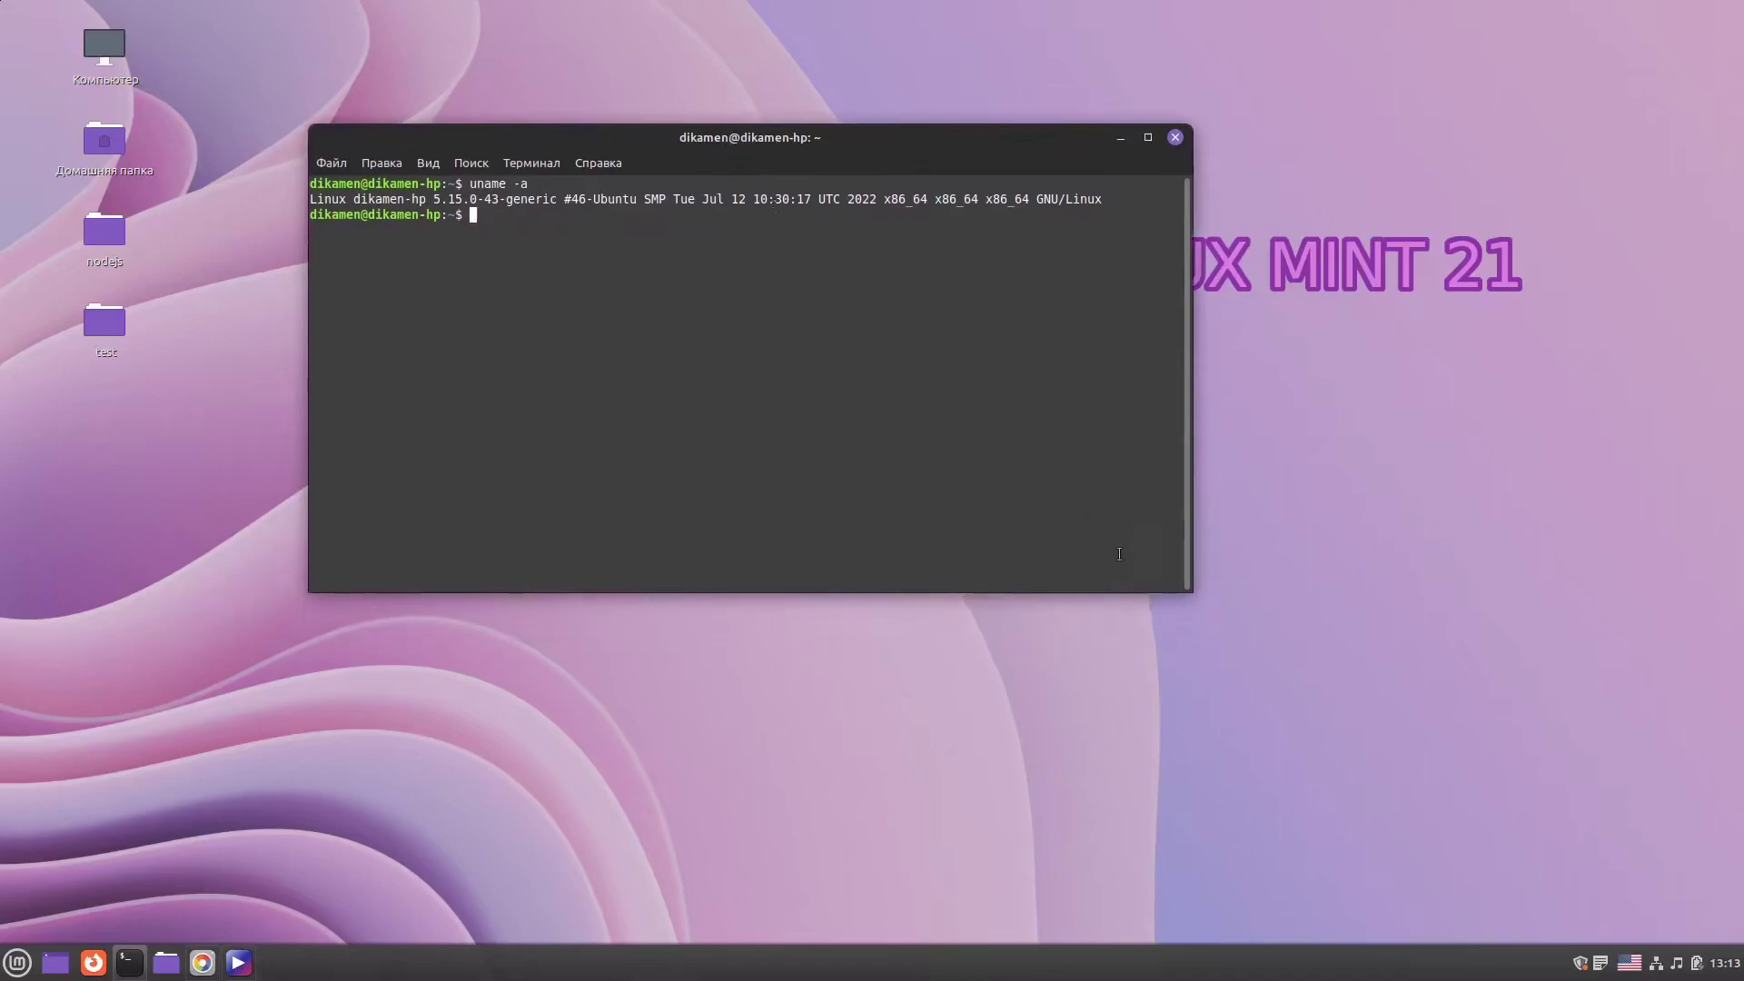
drag(1192, 586, 1214, 731)
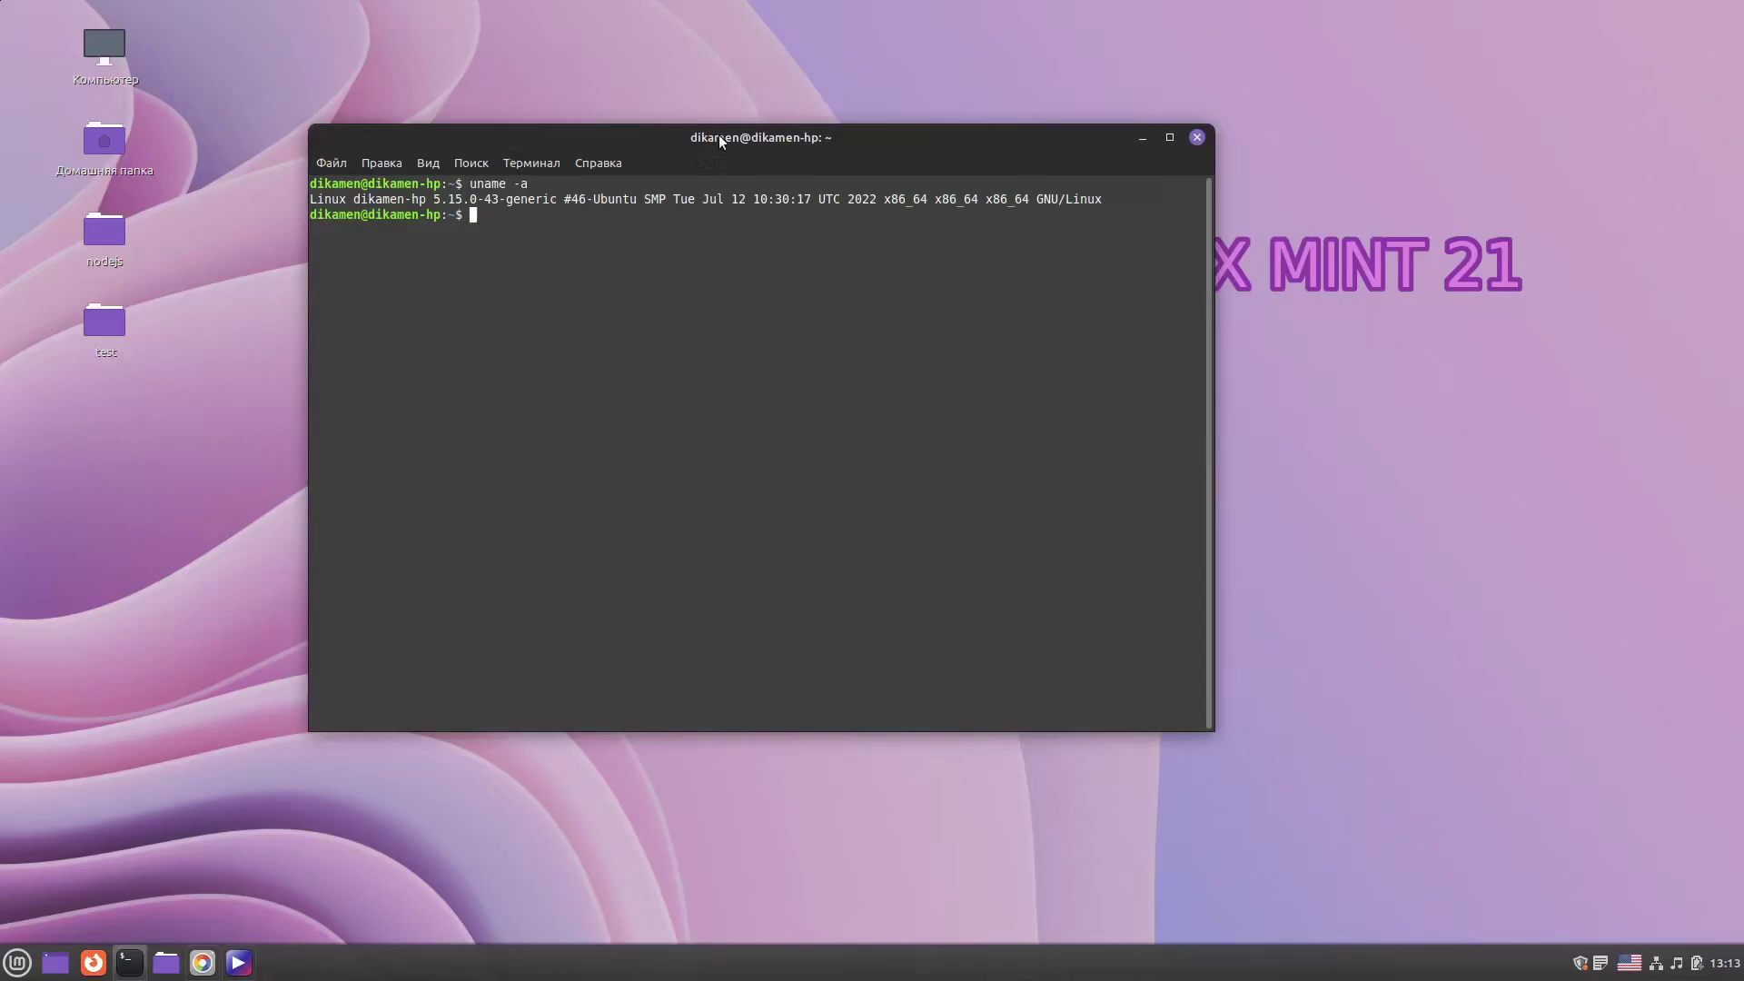
drag(716, 138, 684, 165)
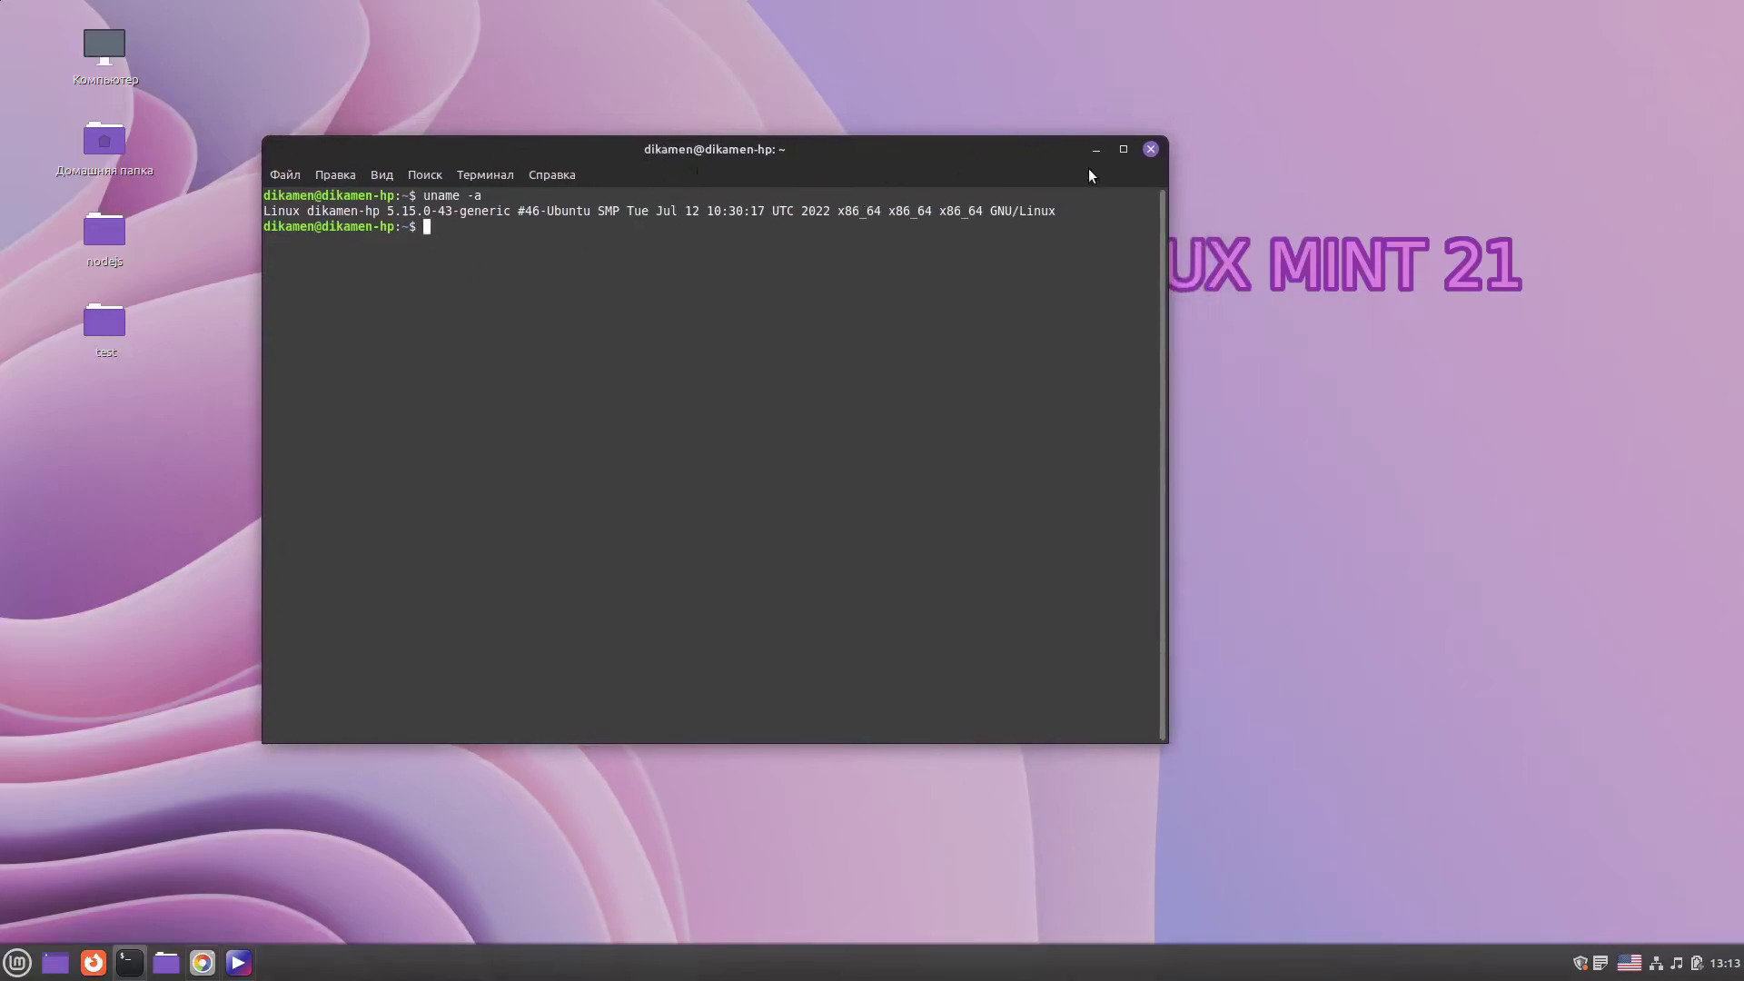
click(1151, 149)
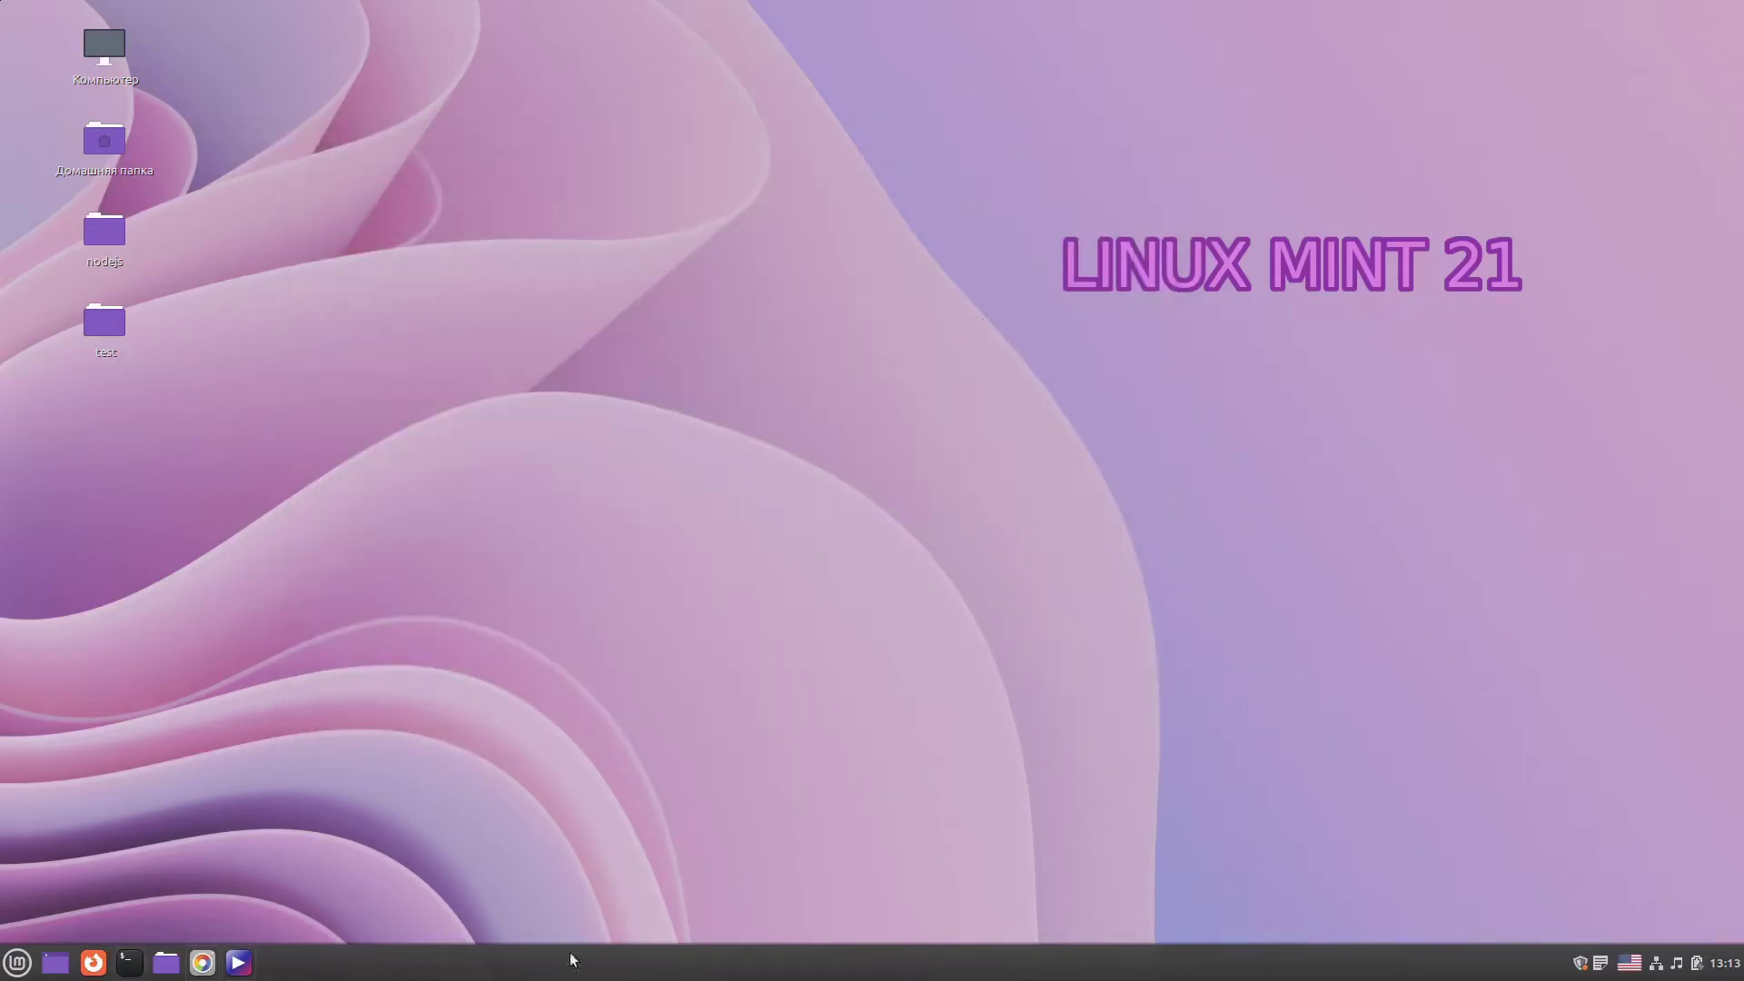